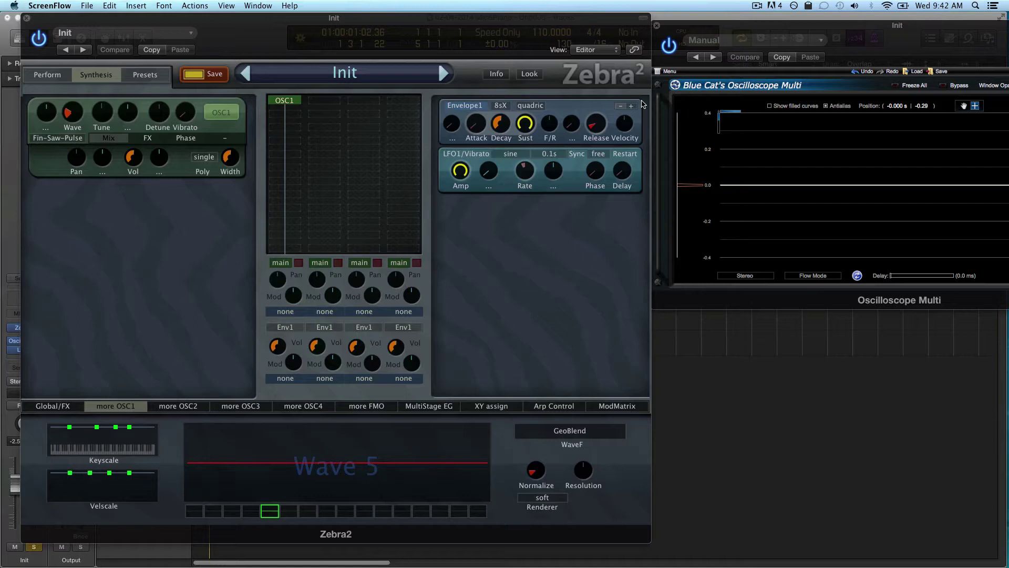
Freehand-draw a custom waveform into Wave 5 and a spike with a dip-ramp into Wave 13.
{"action": "left_click", "coordinate": [609, 437]}
{"action": "left_click", "coordinate": [610, 436]}
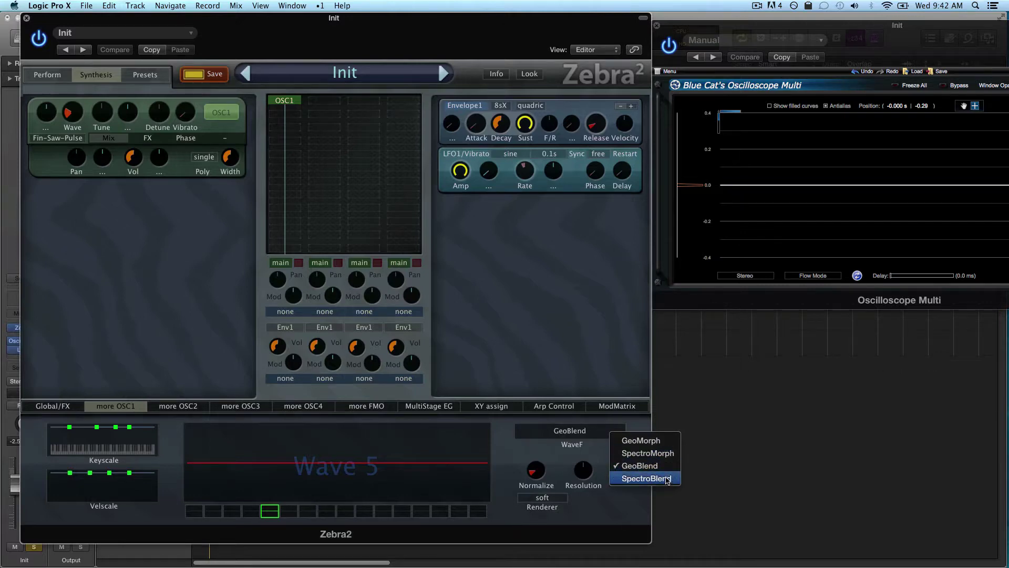
{"action": "left_click", "coordinate": [549, 450]}
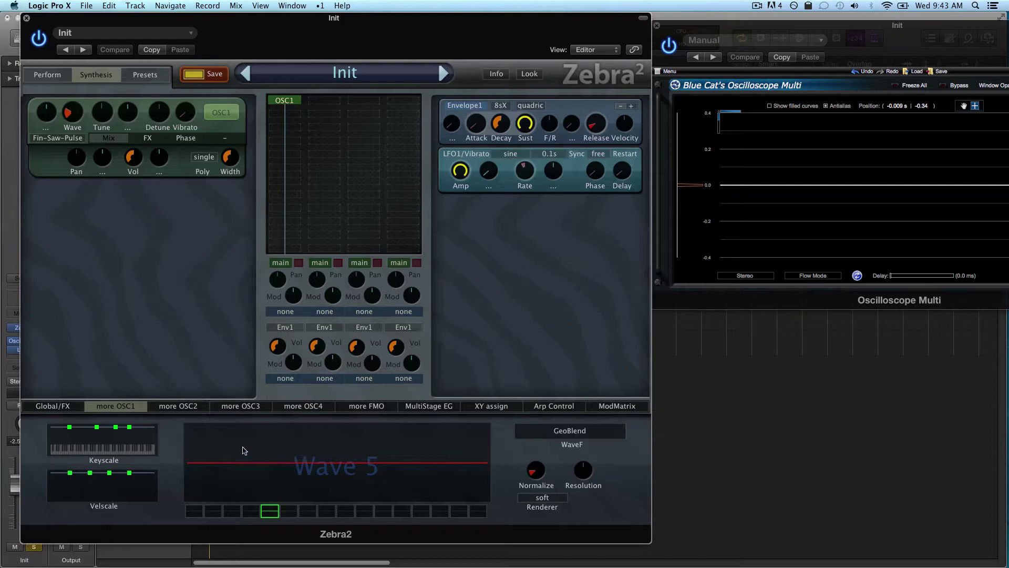
{"action": "mouse_move", "coordinate": [239, 450]}
{"action": "left_mouse_down"}
{"action": "mouse_move", "coordinate": [271, 430]}
{"action": "mouse_move", "coordinate": [355, 459]}
{"action": "mouse_move", "coordinate": [426, 428]}
{"action": "mouse_move", "coordinate": [262, 444]}
{"action": "mouse_move", "coordinate": [209, 438]}
{"action": "mouse_move", "coordinate": [245, 463]}
{"action": "mouse_move", "coordinate": [377, 447]}
{"action": "mouse_move", "coordinate": [390, 500]}
{"action": "mouse_move", "coordinate": [428, 479]}
{"action": "mouse_move", "coordinate": [475, 430]}
{"action": "left_mouse_up"}
{"action": "left_click", "coordinate": [423, 510]}
{"action": "mouse_move", "coordinate": [430, 476]}
{"action": "left_mouse_down"}
{"action": "mouse_move", "coordinate": [331, 485]}
{"action": "mouse_move", "coordinate": [337, 459]}
{"action": "mouse_move", "coordinate": [299, 495]}
{"action": "mouse_move", "coordinate": [242, 447]}
{"action": "mouse_move", "coordinate": [317, 445]}
{"action": "mouse_move", "coordinate": [395, 479]}
{"action": "mouse_move", "coordinate": [356, 478]}
{"action": "mouse_move", "coordinate": [379, 423]}
{"action": "mouse_move", "coordinate": [410, 476]}
{"action": "mouse_move", "coordinate": [392, 500]}
{"action": "left_mouse_up"}
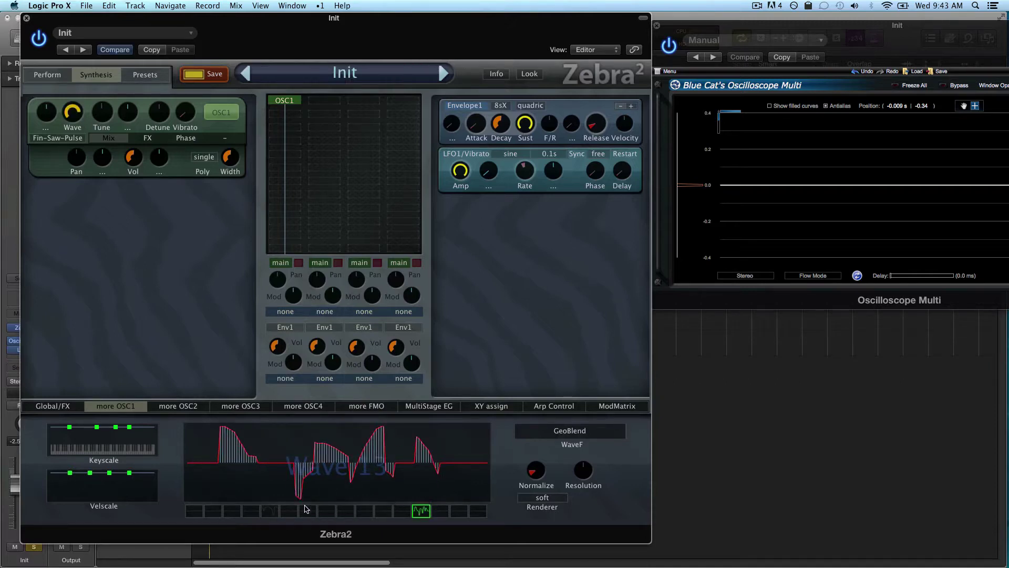
Step through wave slots 5 to 13 to inspect the blended waveforms between them.
{"action": "left_click", "coordinate": [271, 511]}
{"action": "left_click", "coordinate": [421, 511]}
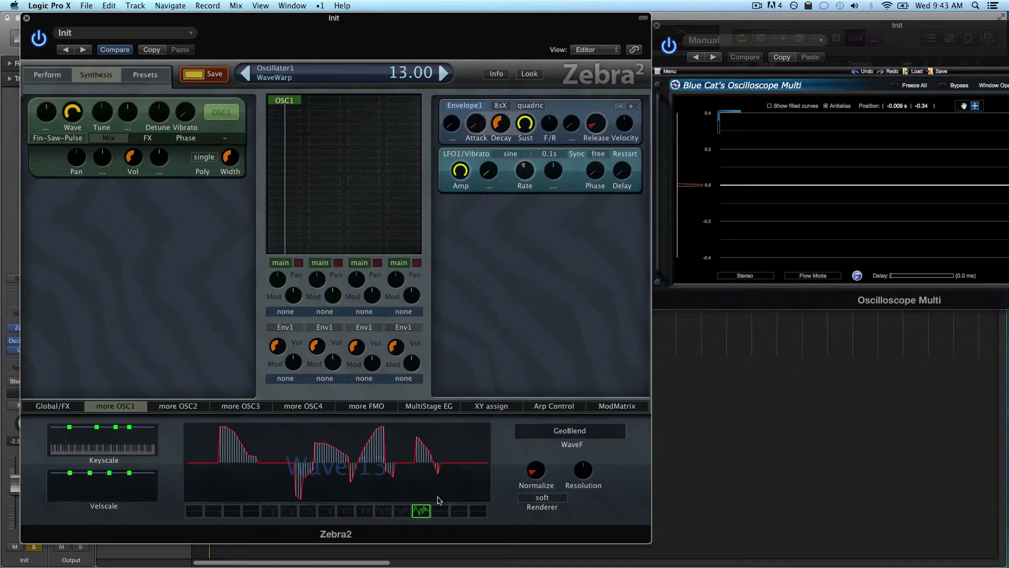
{"action": "left_click", "coordinate": [270, 512]}
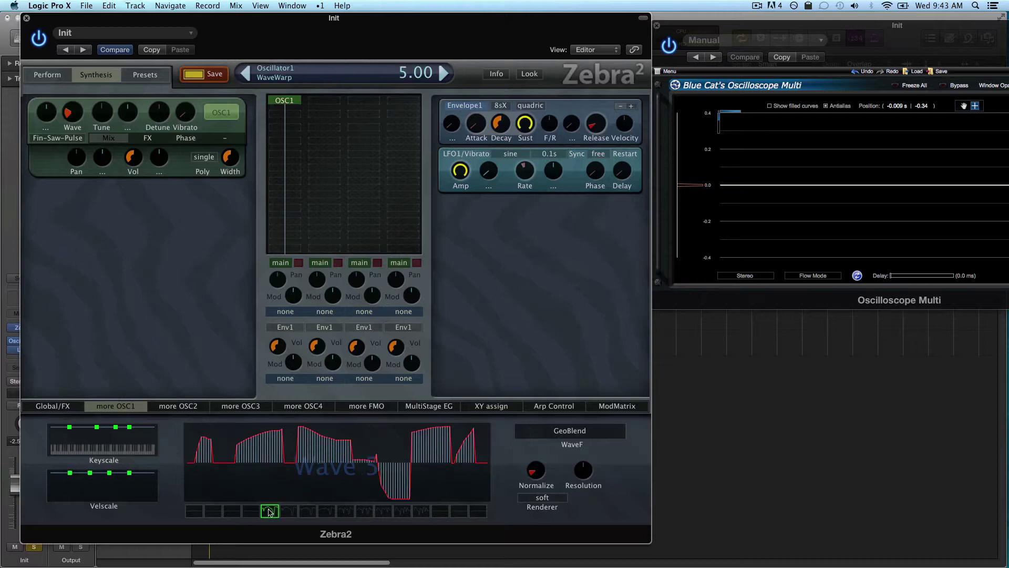
{"action": "left_click", "coordinate": [295, 513]}
{"action": "left_click", "coordinate": [307, 512]}
{"action": "left_click", "coordinate": [327, 512]}
{"action": "left_click", "coordinate": [345, 512]}
{"action": "left_click", "coordinate": [364, 512]}
{"action": "left_click", "coordinate": [383, 512]}
{"action": "left_click", "coordinate": [401, 513]}
{"action": "left_click", "coordinate": [419, 512]}
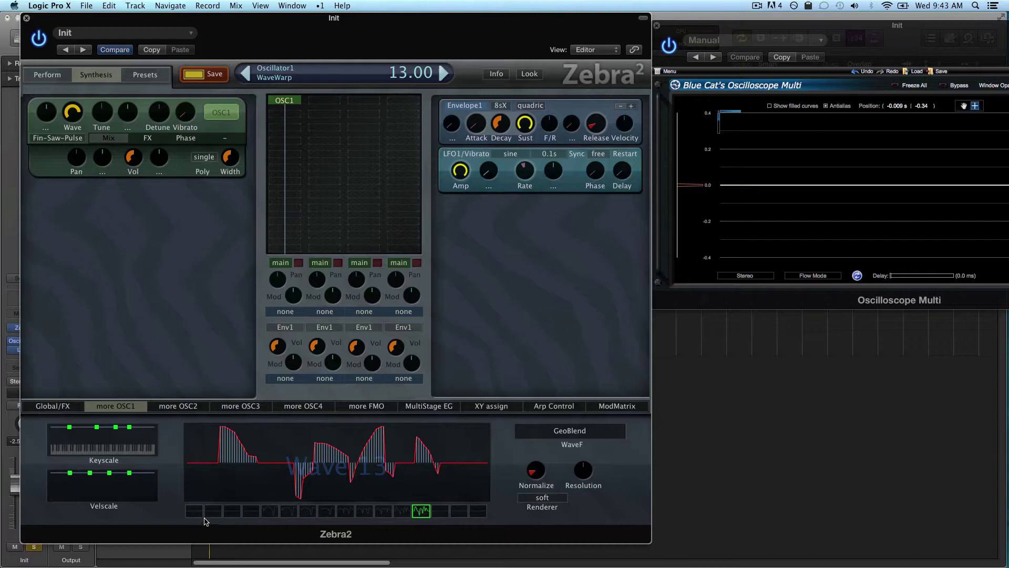
Draw a custom waveform into Wave 1 and a square-like waveform into Wave 16.
{"action": "left_click", "coordinate": [194, 511]}
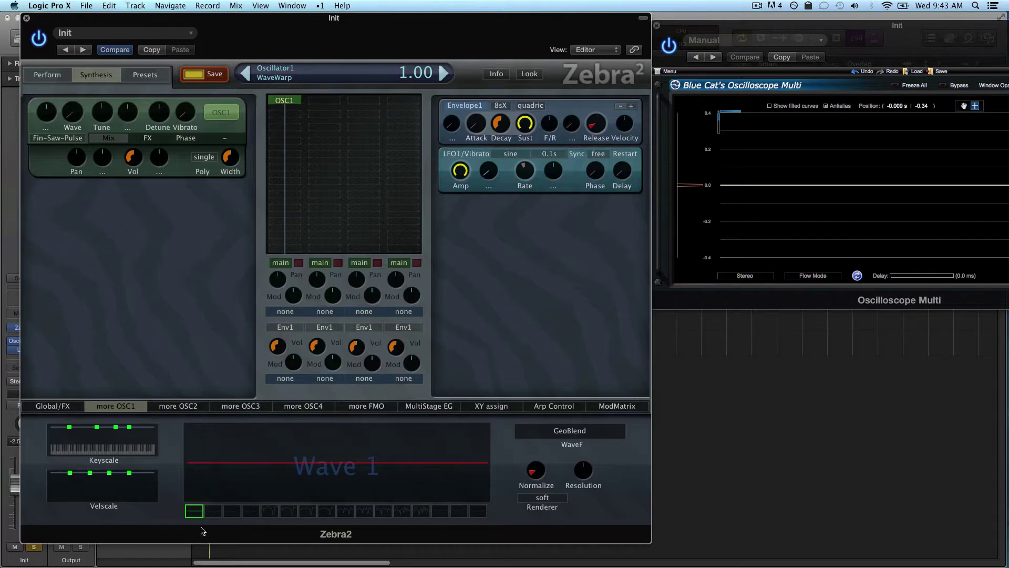
{"action": "mouse_move", "coordinate": [205, 449]}
{"action": "left_mouse_down"}
{"action": "mouse_move", "coordinate": [273, 441]}
{"action": "mouse_move", "coordinate": [488, 463]}
{"action": "left_mouse_up"}
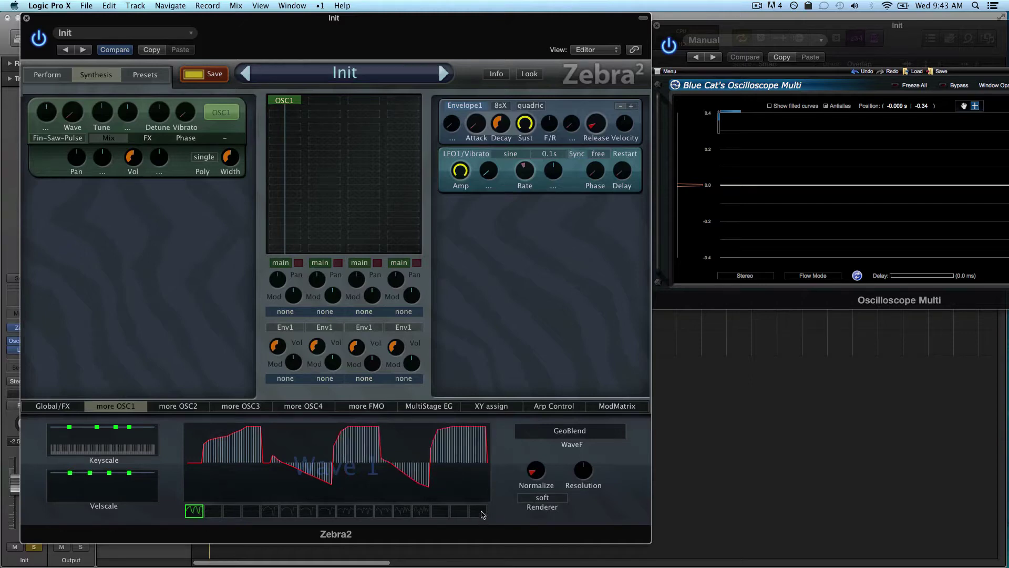
{"action": "left_click", "coordinate": [479, 512]}
{"action": "mouse_move", "coordinate": [371, 464]}
{"action": "left_mouse_down"}
{"action": "mouse_move", "coordinate": [353, 415]}
{"action": "mouse_move", "coordinate": [281, 441]}
{"action": "mouse_move", "coordinate": [285, 500]}
{"action": "mouse_move", "coordinate": [230, 422]}
{"action": "mouse_move", "coordinate": [349, 407]}
{"action": "mouse_move", "coordinate": [323, 444]}
{"action": "mouse_move", "coordinate": [381, 506]}
{"action": "mouse_move", "coordinate": [436, 429]}
{"action": "mouse_move", "coordinate": [467, 446]}
{"action": "mouse_move", "coordinate": [448, 489]}
{"action": "mouse_move", "coordinate": [386, 442]}
{"action": "left_mouse_up"}
Step through the blended slots 1 to 12, then sweep OSC1's wave position to 3.20.
{"action": "left_click", "coordinate": [201, 513]}
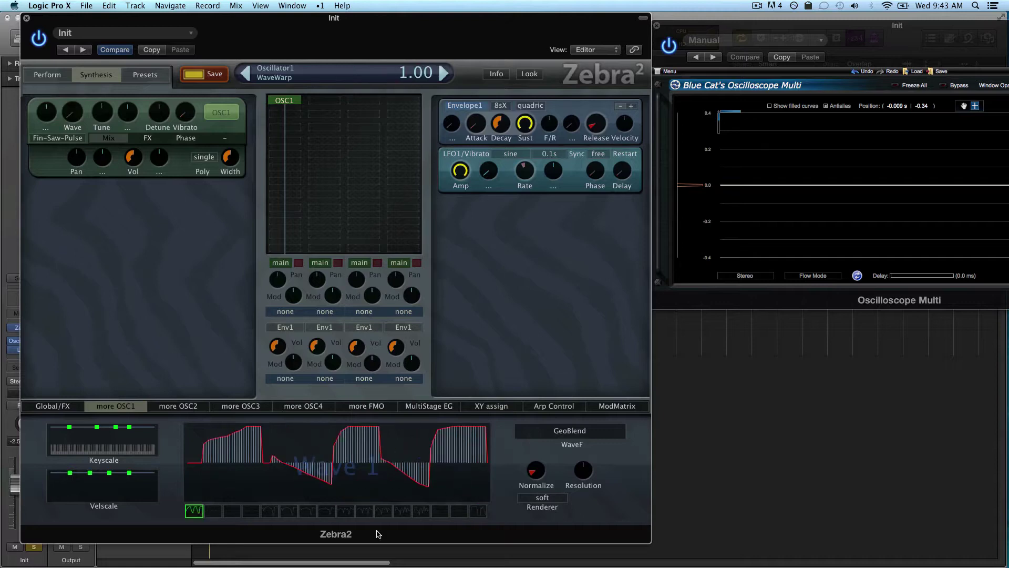
{"action": "left_click", "coordinate": [479, 513]}
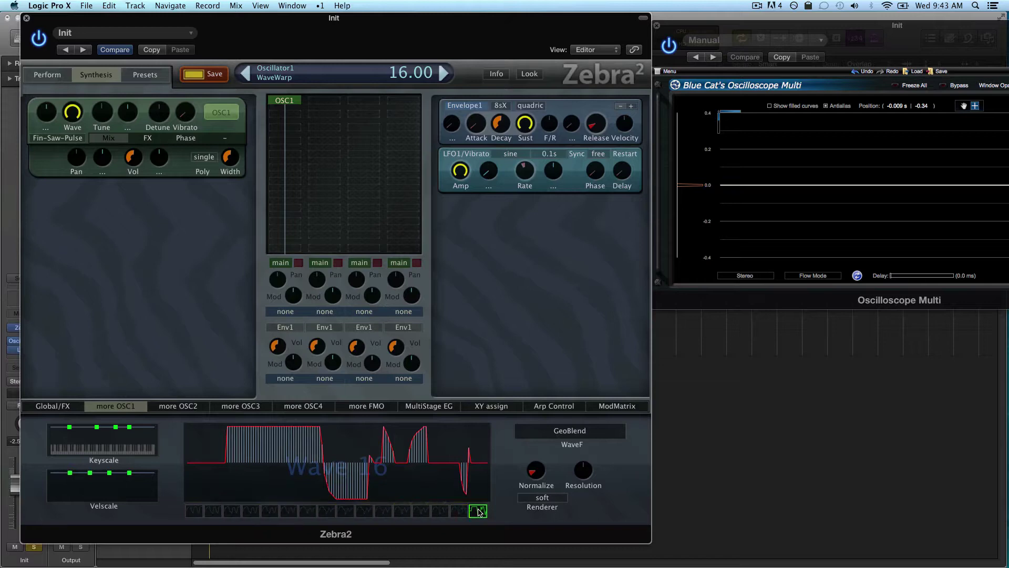
{"action": "left_click", "coordinate": [213, 512]}
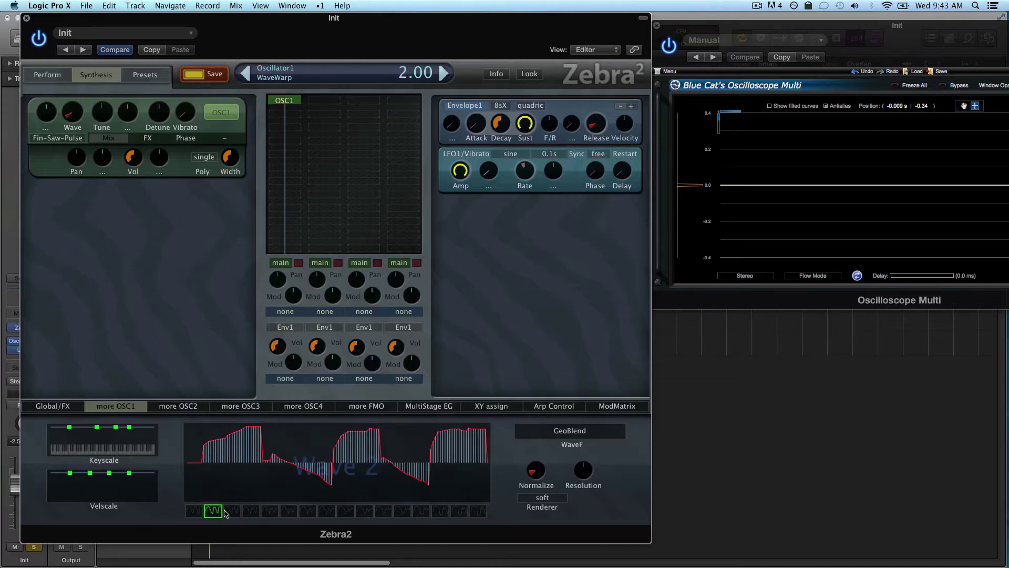
{"action": "left_click", "coordinate": [232, 512]}
{"action": "left_click", "coordinate": [252, 513]}
{"action": "left_click", "coordinate": [270, 514]}
{"action": "left_click", "coordinate": [289, 514]}
{"action": "left_click", "coordinate": [310, 513]}
{"action": "left_click", "coordinate": [326, 513]}
{"action": "left_click", "coordinate": [345, 513]}
{"action": "left_click", "coordinate": [364, 514]}
{"action": "left_click", "coordinate": [384, 513]}
{"action": "left_click", "coordinate": [405, 512]}
{"action": "left_click_drag", "start_coordinate": [82, 124], "coordinate": [110, 177]}
Assign Lfo2 to OSC1's wave position, raise its depth, and slow LFO2 to rate 76.00 (1/4).
{"action": "left_click", "coordinate": [52, 112]}
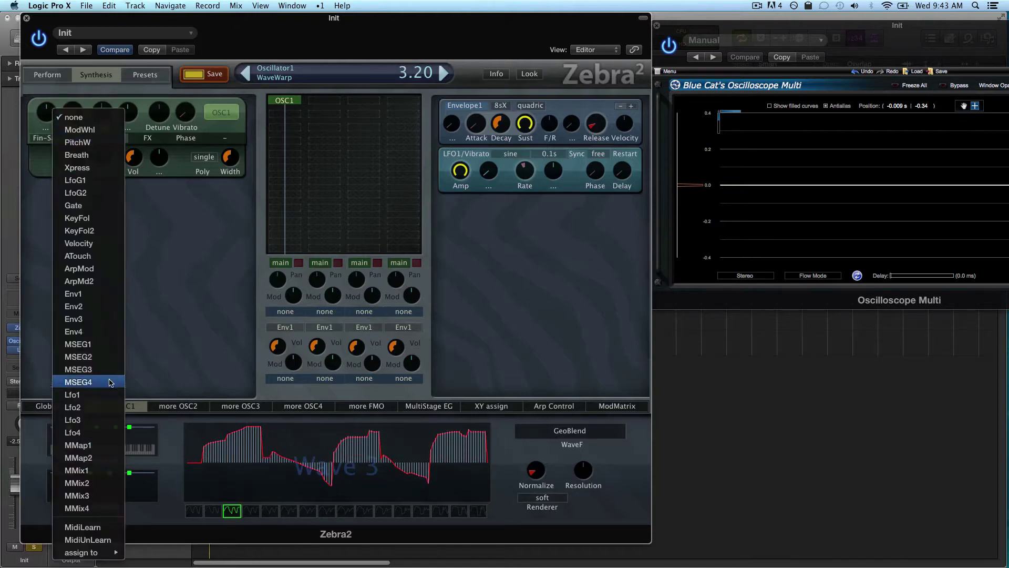
{"action": "left_click", "coordinate": [78, 407]}
{"action": "left_click_drag", "start_coordinate": [46, 112], "coordinate": [45, 92]}
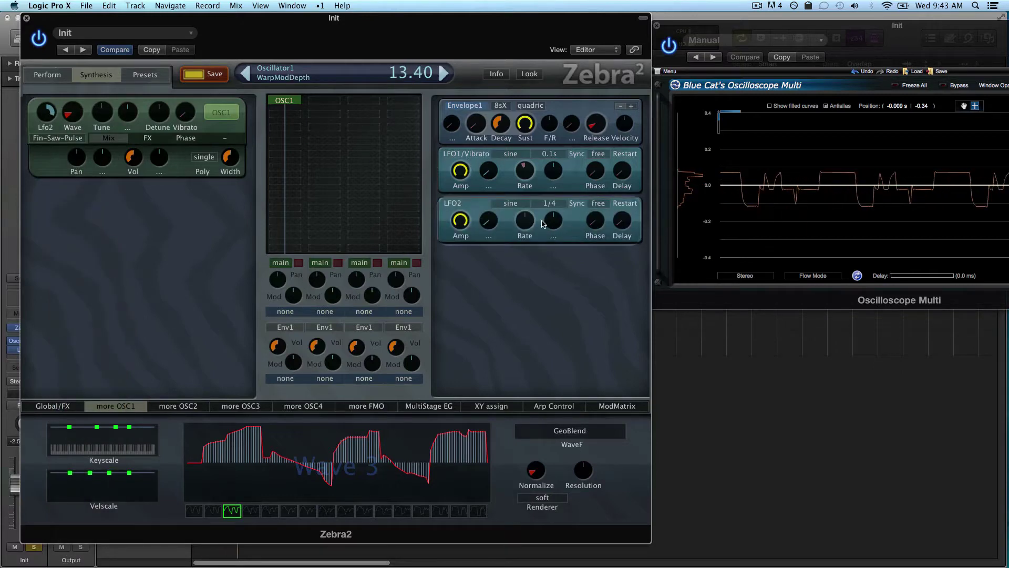
{"action": "mouse_move", "coordinate": [525, 221]}
{"action": "left_mouse_down"}
{"action": "mouse_move", "coordinate": [525, 241]}
{"action": "mouse_move", "coordinate": [532, 229]}
{"action": "left_mouse_up"}
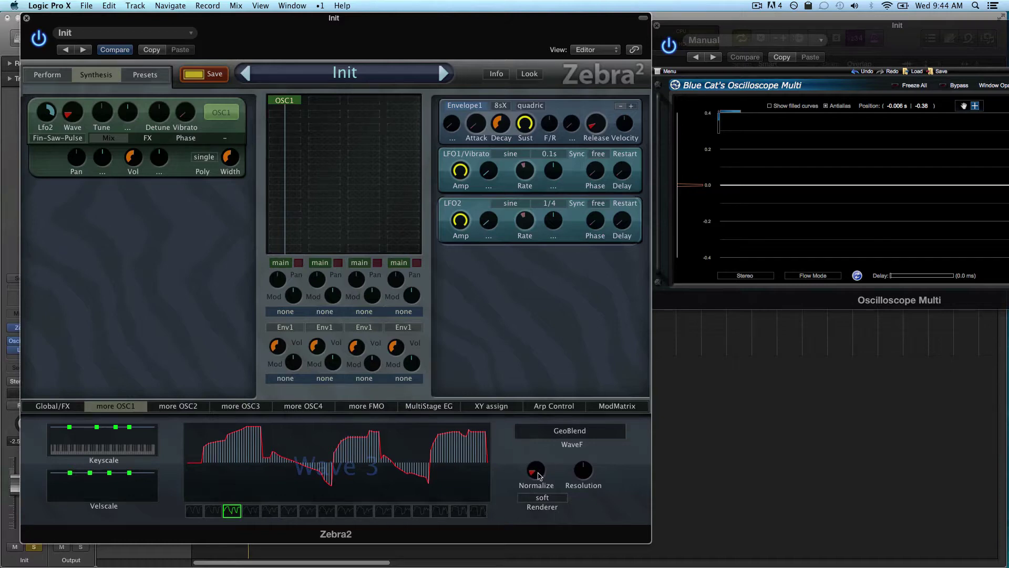
Adjust the wavetable Normalize amount, raise Resolution to 5.00, and vary the WaveWarp position.
{"action": "left_click_drag", "start_coordinate": [539, 475], "coordinate": [543, 434]}
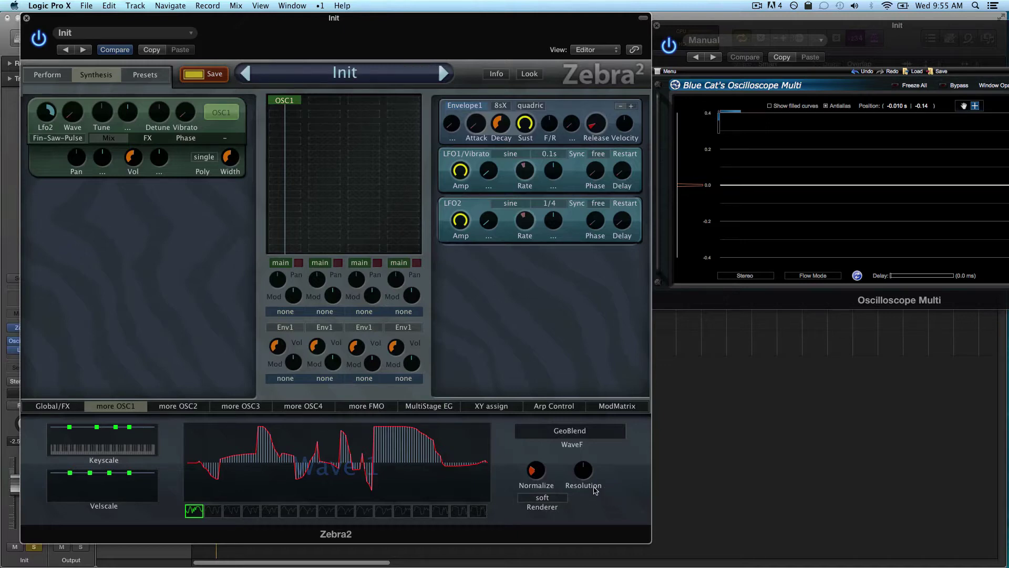
{"action": "left_click_drag", "start_coordinate": [587, 471], "coordinate": [585, 548]}
{"action": "left_click_drag", "start_coordinate": [89, 114], "coordinate": [120, 126]}
{"action": "left_click_drag", "start_coordinate": [585, 464], "coordinate": [581, 479]}
{"action": "left_click_drag", "start_coordinate": [583, 476], "coordinate": [604, 393]}
{"action": "mouse_move", "coordinate": [585, 477]}
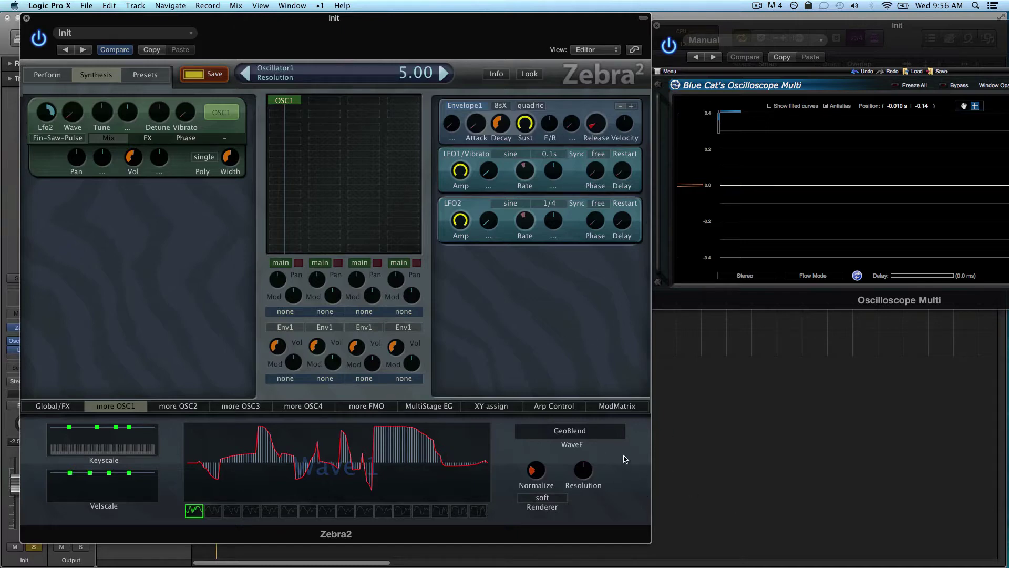
{"action": "left_click", "coordinate": [553, 500]}
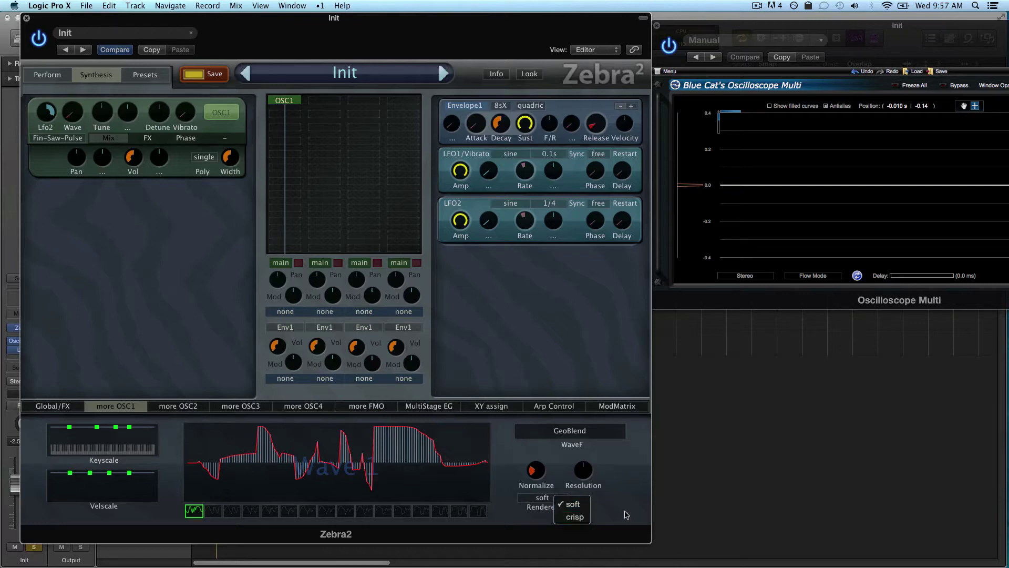
{"action": "left_click", "coordinate": [577, 503]}
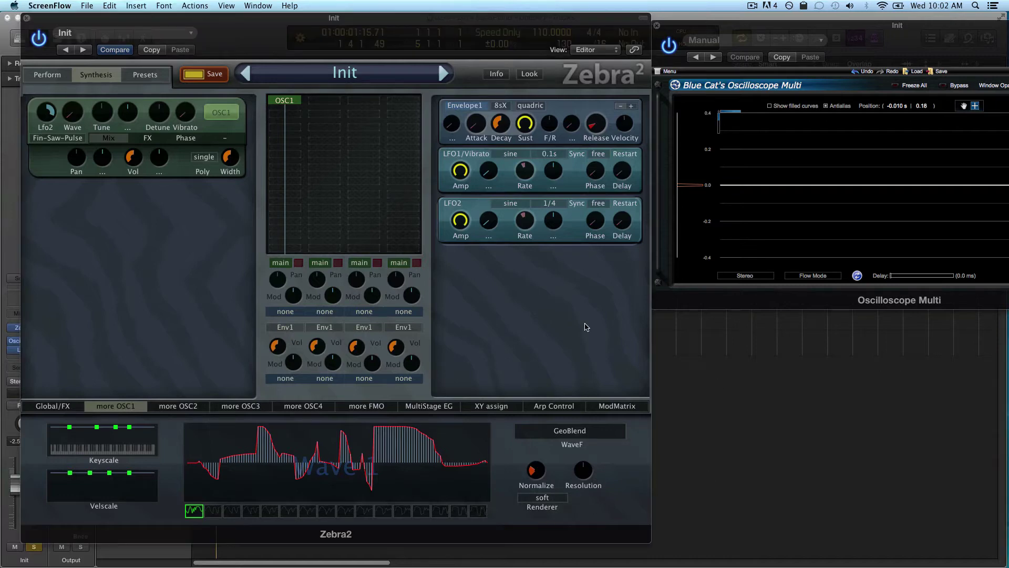
Draw and flatten a falling ramp in Wave 1, then set the WaveF mode to GeoMorph.
{"action": "left_click", "coordinate": [601, 437]}
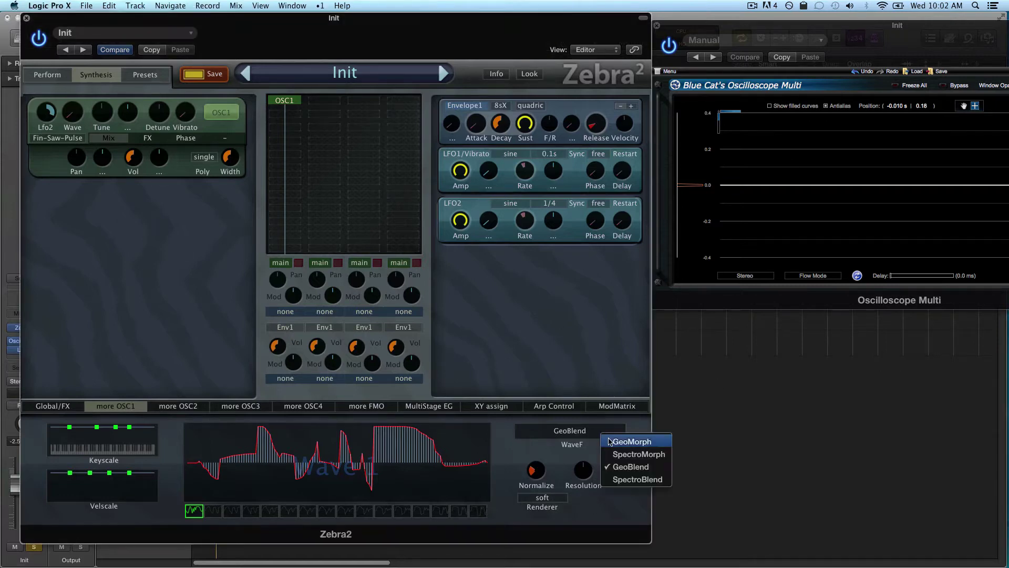
{"action": "left_click", "coordinate": [638, 469]}
{"action": "mouse_move", "coordinate": [485, 464]}
{"action": "left_mouse_down"}
{"action": "mouse_move", "coordinate": [269, 449]}
{"action": "mouse_move", "coordinate": [83, 421]}
{"action": "left_mouse_up"}
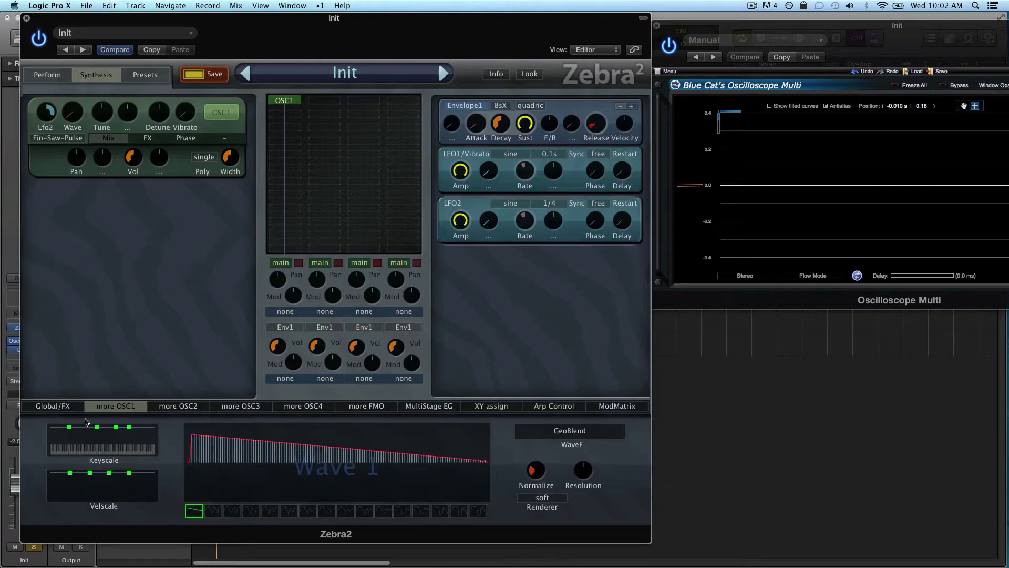
{"action": "mouse_move", "coordinate": [189, 559]}
{"action": "left_mouse_down"}
{"action": "mouse_move", "coordinate": [273, 536]}
{"action": "mouse_move", "coordinate": [163, 470]}
{"action": "mouse_move", "coordinate": [166, 458]}
{"action": "mouse_move", "coordinate": [187, 462]}
{"action": "left_mouse_up"}
{"action": "left_click", "coordinate": [607, 434]}
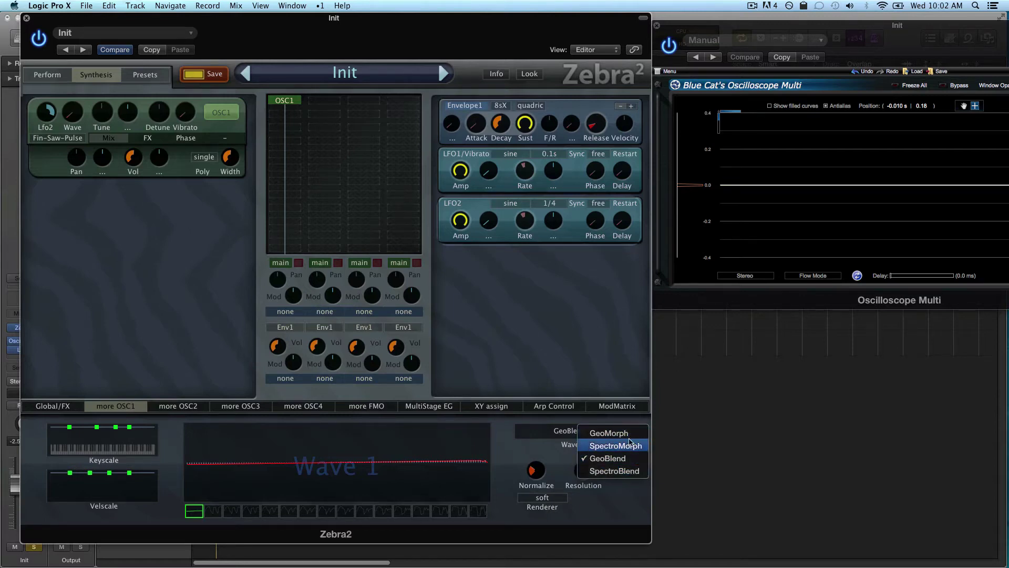
{"action": "left_click", "coordinate": [621, 432]}
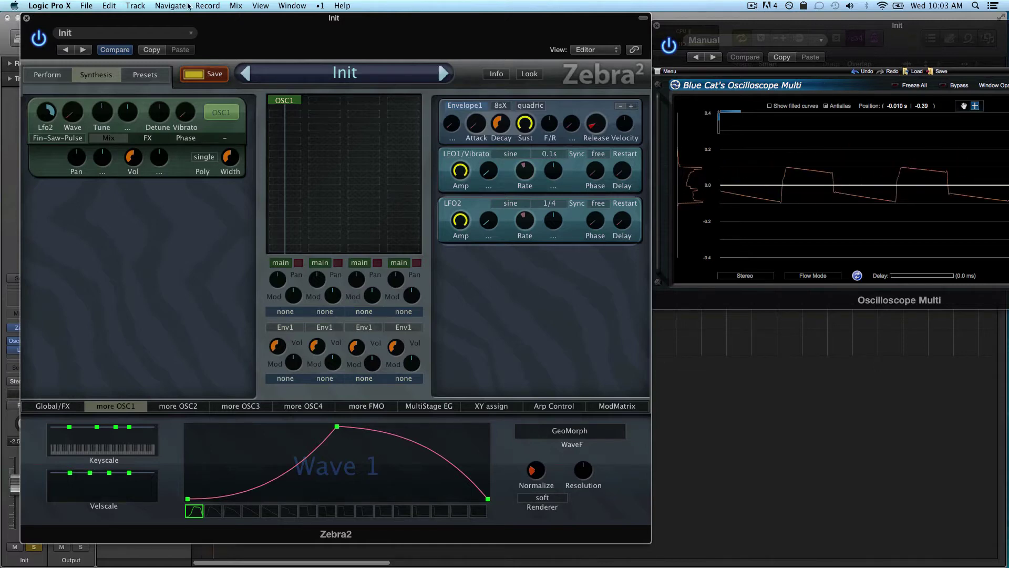
Move the curve's peak left, insert a new point raised to the top, then revert to GeoBlend.
{"action": "mouse_move", "coordinate": [48, 112]}
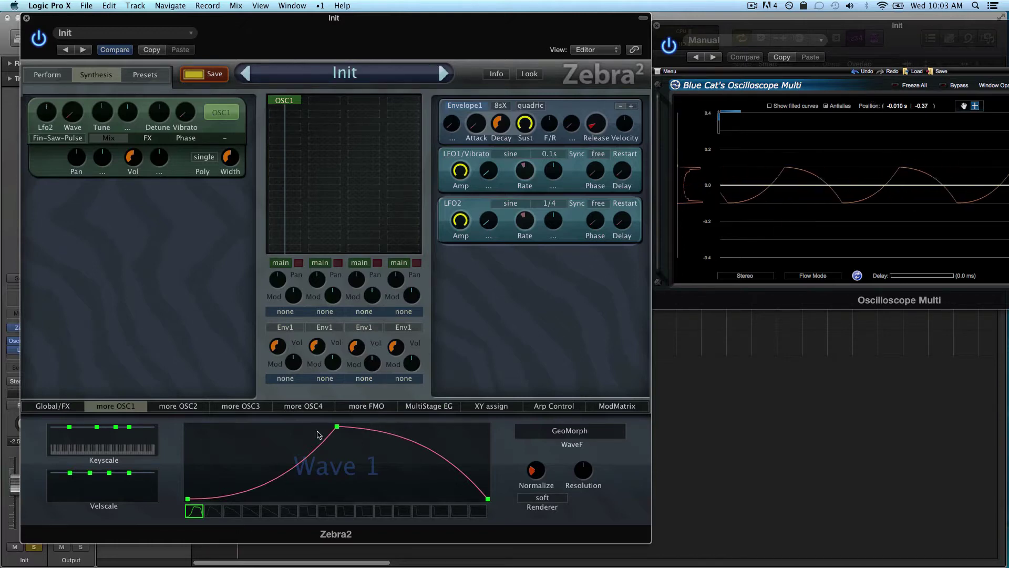
{"action": "left_click_drag", "start_coordinate": [337, 426], "coordinate": [252, 427]}
{"action": "right_click", "coordinate": [420, 453]}
{"action": "left_click", "coordinate": [429, 459]}
{"action": "left_click_drag", "start_coordinate": [419, 456], "coordinate": [423, 427]}
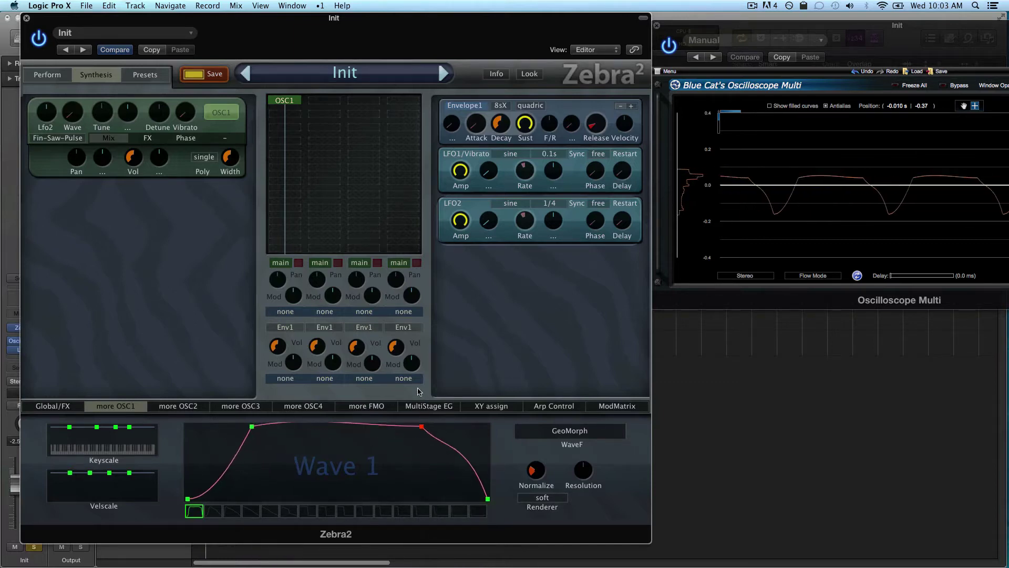
{"action": "left_click", "coordinate": [522, 432]}
{"action": "left_click", "coordinate": [554, 462]}
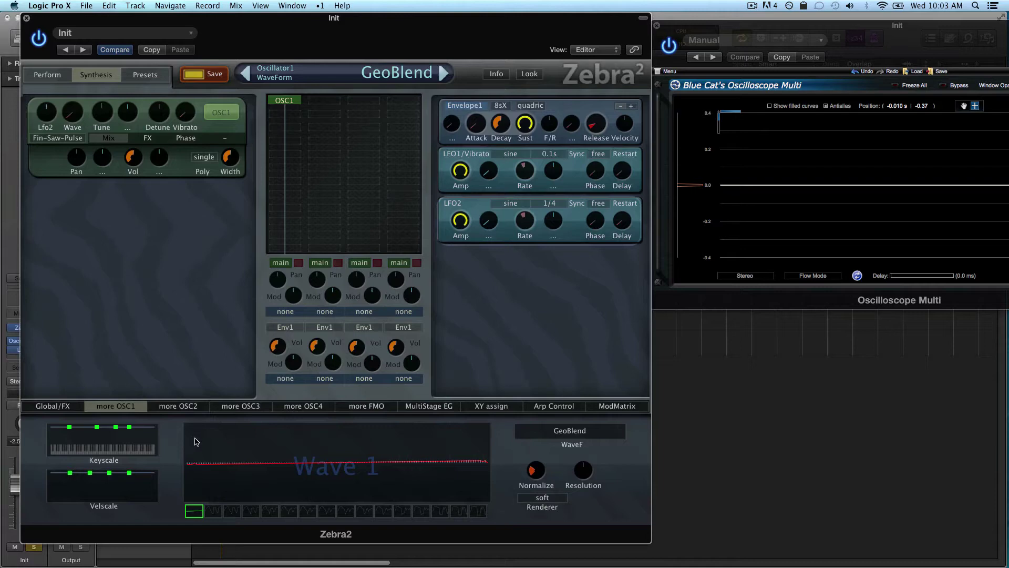
Redraw Wave 1 as a pulse-like shape with a high plateau and vertical falling edge.
{"action": "mouse_move", "coordinate": [205, 452]}
{"action": "left_mouse_down"}
{"action": "mouse_move", "coordinate": [210, 426]}
{"action": "mouse_move", "coordinate": [252, 389]}
{"action": "mouse_move", "coordinate": [297, 375]}
{"action": "left_mouse_up"}
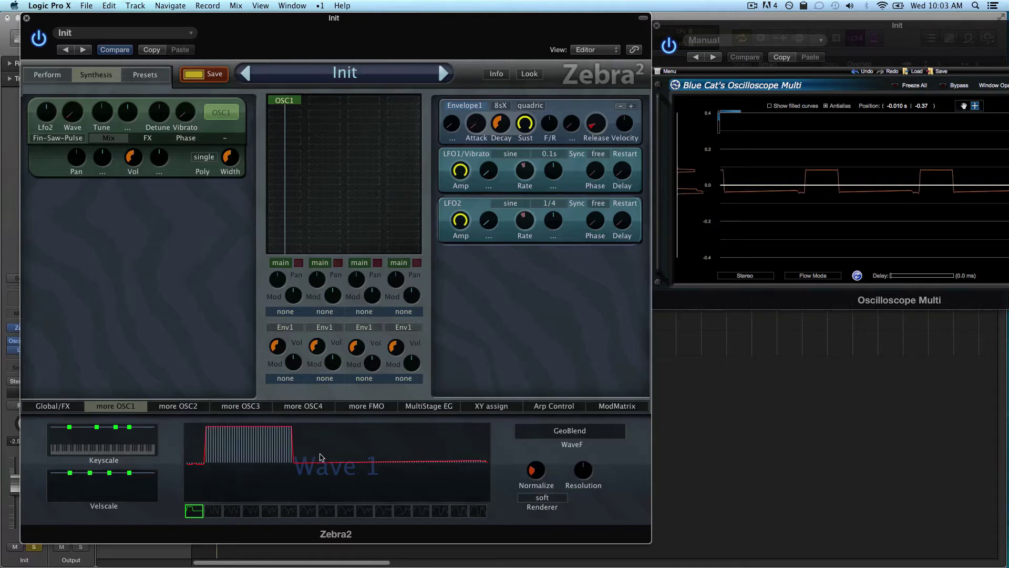
{"action": "mouse_move", "coordinate": [397, 439]}
{"action": "left_mouse_down"}
{"action": "mouse_move", "coordinate": [405, 403]}
{"action": "mouse_move", "coordinate": [479, 371]}
{"action": "left_mouse_up"}
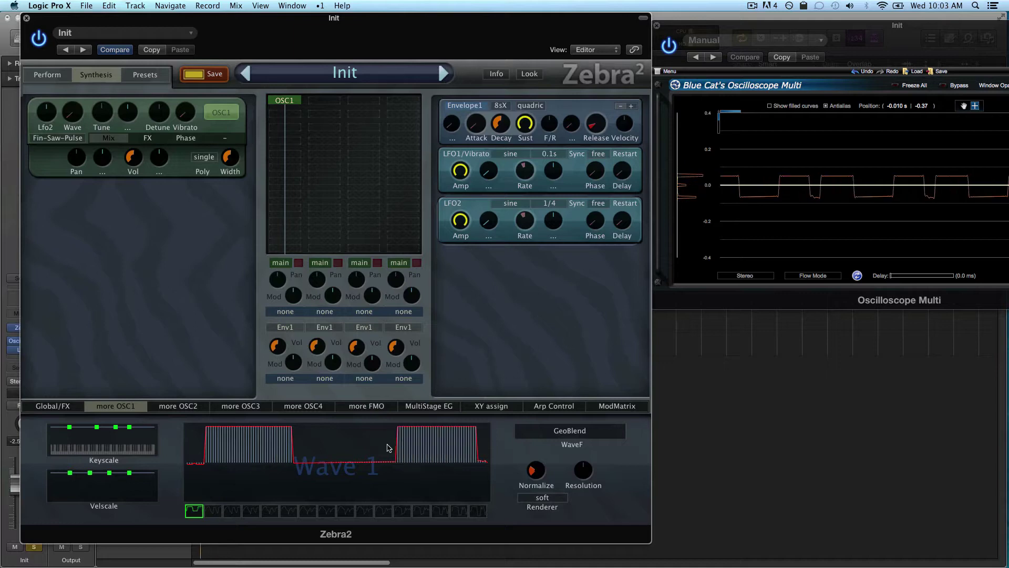
{"action": "mouse_move", "coordinate": [323, 476]}
{"action": "left_mouse_down"}
{"action": "mouse_move", "coordinate": [358, 498]}
{"action": "mouse_move", "coordinate": [489, 499]}
{"action": "left_mouse_up"}
{"action": "left_click_drag", "start_coordinate": [320, 475], "coordinate": [313, 428]}
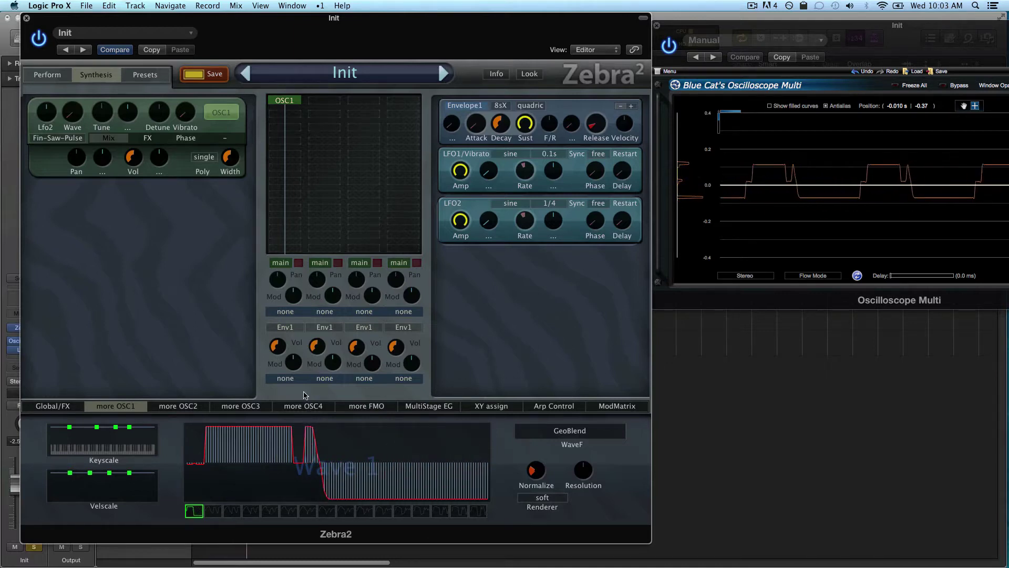
{"action": "left_click_drag", "start_coordinate": [188, 462], "coordinate": [203, 427]}
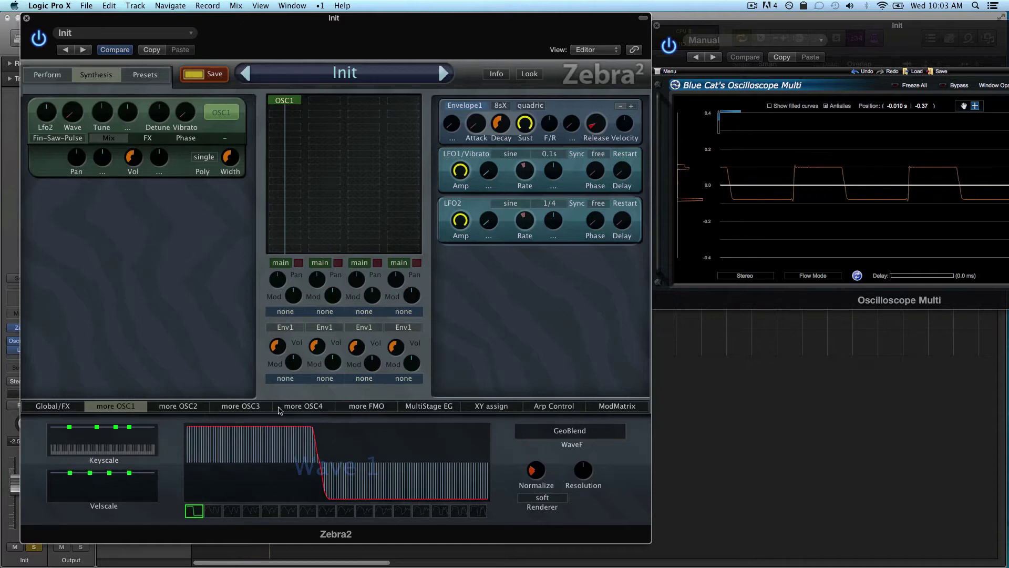
{"action": "left_click_drag", "start_coordinate": [316, 473], "coordinate": [327, 427]}
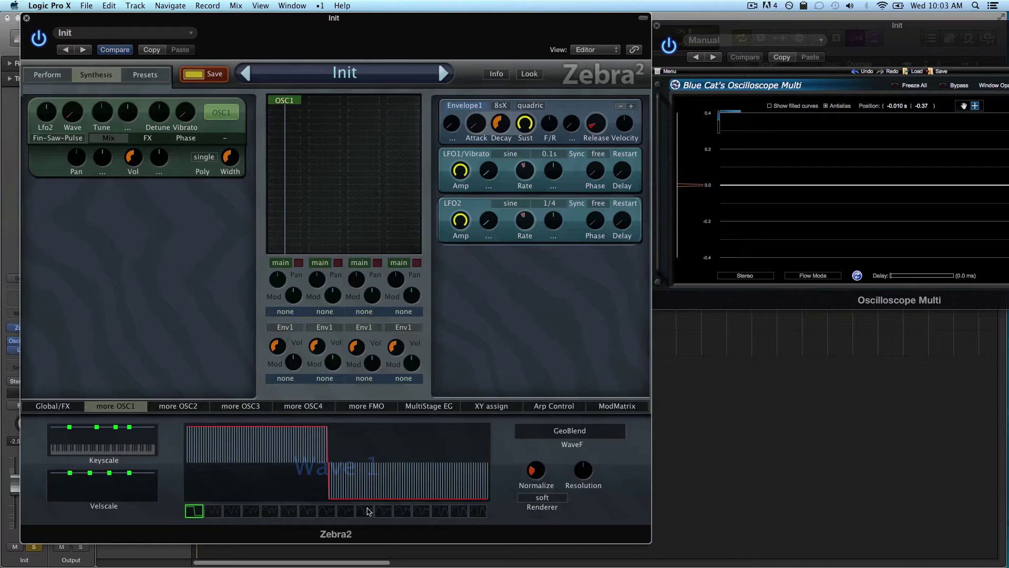
Carve narrow dips and a taller low spike into Wave 1, then sweep the wave position to 1.00.
{"action": "mouse_move", "coordinate": [269, 436]}
{"action": "left_mouse_down"}
{"action": "mouse_move", "coordinate": [261, 460]}
{"action": "mouse_move", "coordinate": [231, 455]}
{"action": "mouse_move", "coordinate": [233, 469]}
{"action": "mouse_move", "coordinate": [206, 480]}
{"action": "left_mouse_up"}
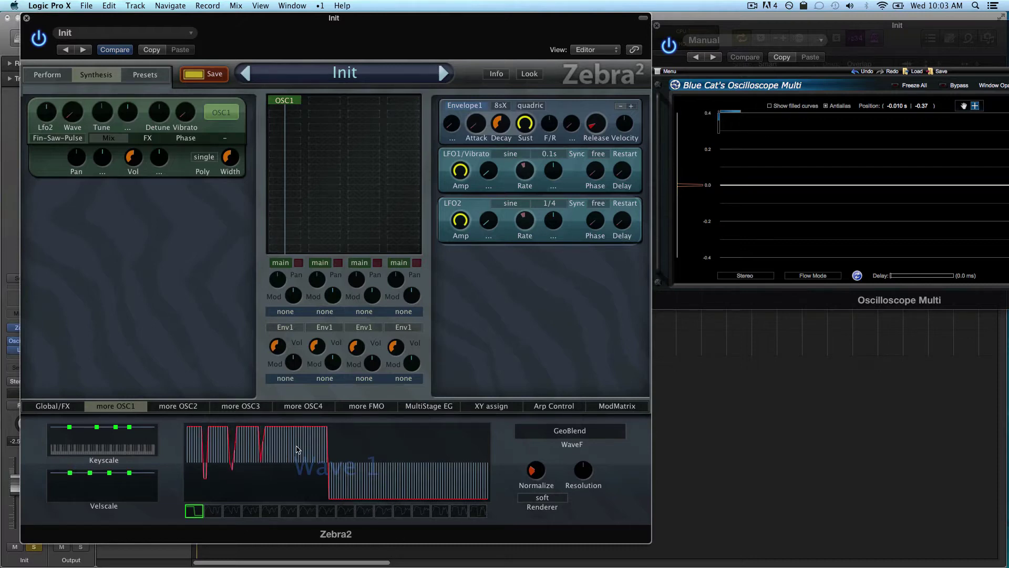
{"action": "mouse_move", "coordinate": [297, 448]}
{"action": "left_mouse_down"}
{"action": "mouse_move", "coordinate": [299, 468]}
{"action": "mouse_move", "coordinate": [353, 486]}
{"action": "mouse_move", "coordinate": [354, 470]}
{"action": "mouse_move", "coordinate": [399, 491]}
{"action": "mouse_move", "coordinate": [403, 464]}
{"action": "left_mouse_up"}
{"action": "left_click_drag", "start_coordinate": [382, 497], "coordinate": [383, 470]}
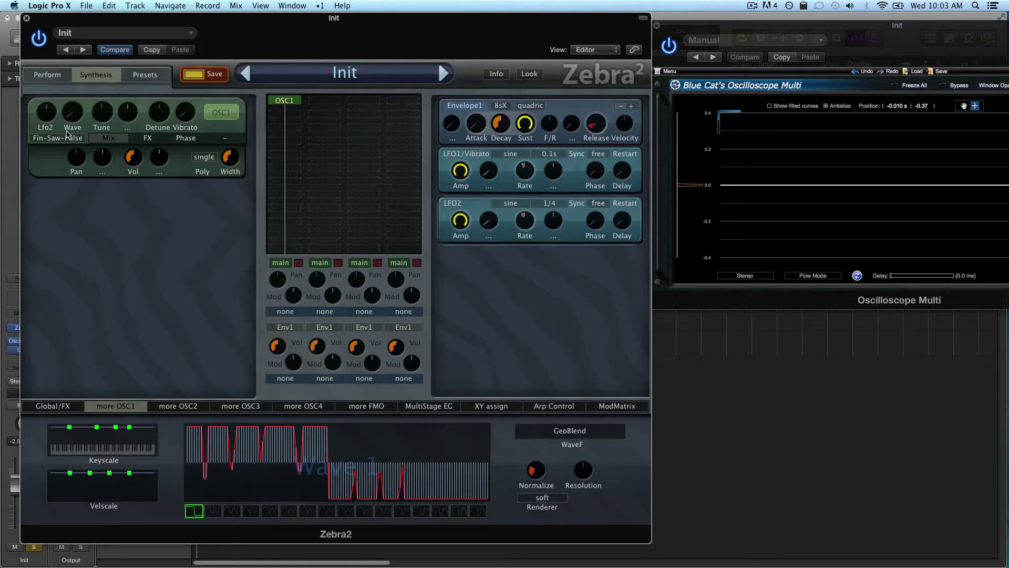
{"action": "mouse_move", "coordinate": [71, 115]}
{"action": "left_mouse_down"}
{"action": "mouse_move", "coordinate": [81, 95]}
{"action": "mouse_move", "coordinate": [73, 129]}
{"action": "left_mouse_up"}
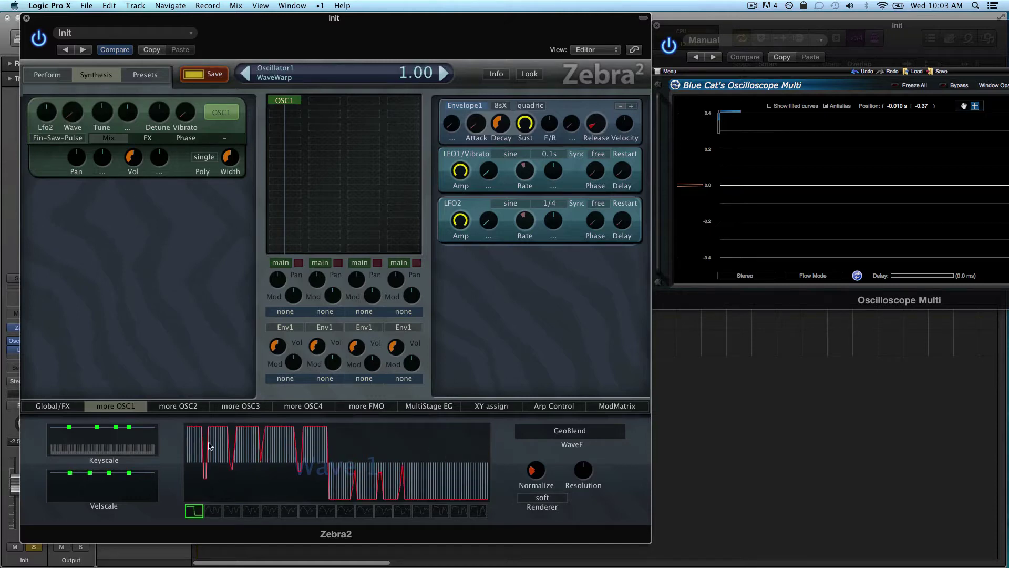
Draw new shapes into Wave 2 and Wave 3, then return to Wave 1.
{"action": "left_click", "coordinate": [219, 511]}
{"action": "mouse_move", "coordinate": [270, 466]}
{"action": "left_mouse_down"}
{"action": "mouse_move", "coordinate": [213, 419]}
{"action": "mouse_move", "coordinate": [283, 436]}
{"action": "mouse_move", "coordinate": [344, 429]}
{"action": "mouse_move", "coordinate": [218, 449]}
{"action": "mouse_move", "coordinate": [307, 509]}
{"action": "mouse_move", "coordinate": [411, 425]}
{"action": "mouse_move", "coordinate": [484, 477]}
{"action": "left_mouse_up"}
{"action": "left_click", "coordinate": [232, 511]}
{"action": "mouse_move", "coordinate": [288, 471]}
{"action": "left_mouse_down"}
{"action": "mouse_move", "coordinate": [393, 425]}
{"action": "mouse_move", "coordinate": [335, 426]}
{"action": "mouse_move", "coordinate": [278, 412]}
{"action": "mouse_move", "coordinate": [394, 498]}
{"action": "left_mouse_up"}
{"action": "left_click", "coordinate": [194, 510]}
Raise OSC1's Lfo2 wave modulation, redraw Wave 1's left part as a descending ramp, and switch to GeoMorph.
{"action": "left_click_drag", "start_coordinate": [49, 112], "coordinate": [48, 105]}
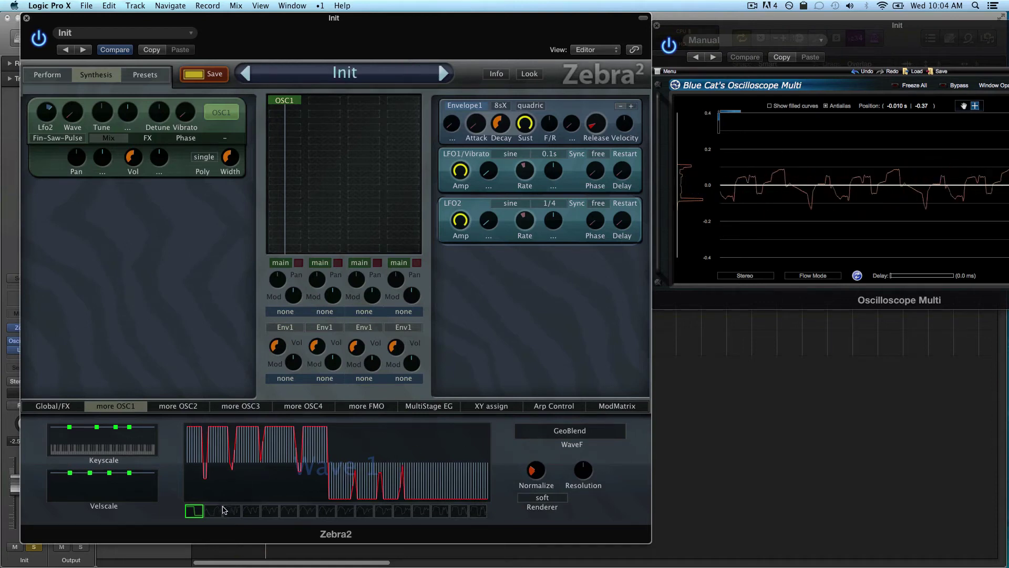
{"action": "mouse_move", "coordinate": [199, 439]}
{"action": "left_mouse_down"}
{"action": "mouse_move", "coordinate": [248, 441]}
{"action": "mouse_move", "coordinate": [272, 481]}
{"action": "left_mouse_up"}
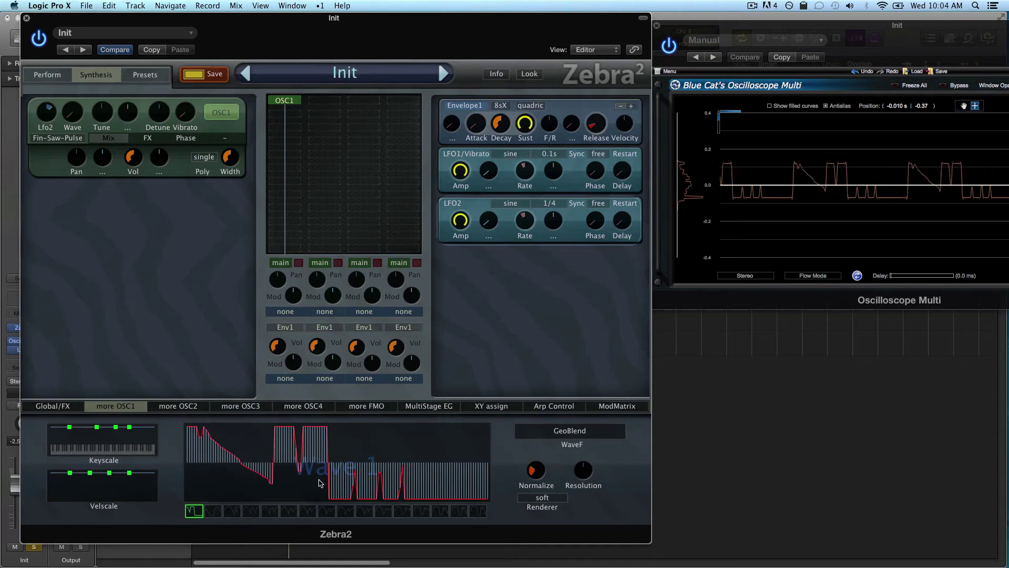
{"action": "left_click", "coordinate": [573, 447]}
{"action": "left_click", "coordinate": [599, 465]}
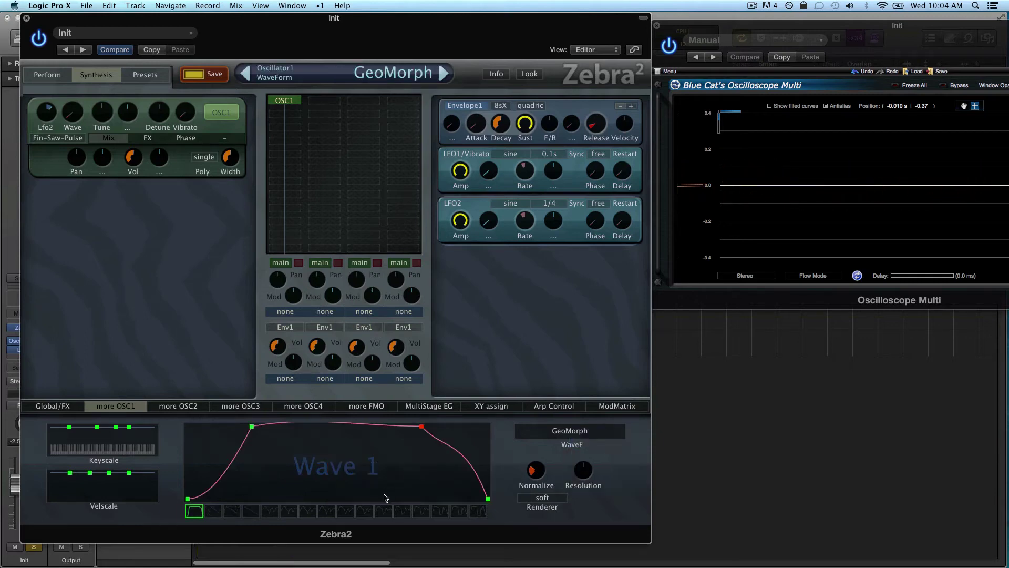
Insert a new point on the Wave 3 curve and pull it down to reshape Wave 3.
{"action": "left_click", "coordinate": [236, 510]}
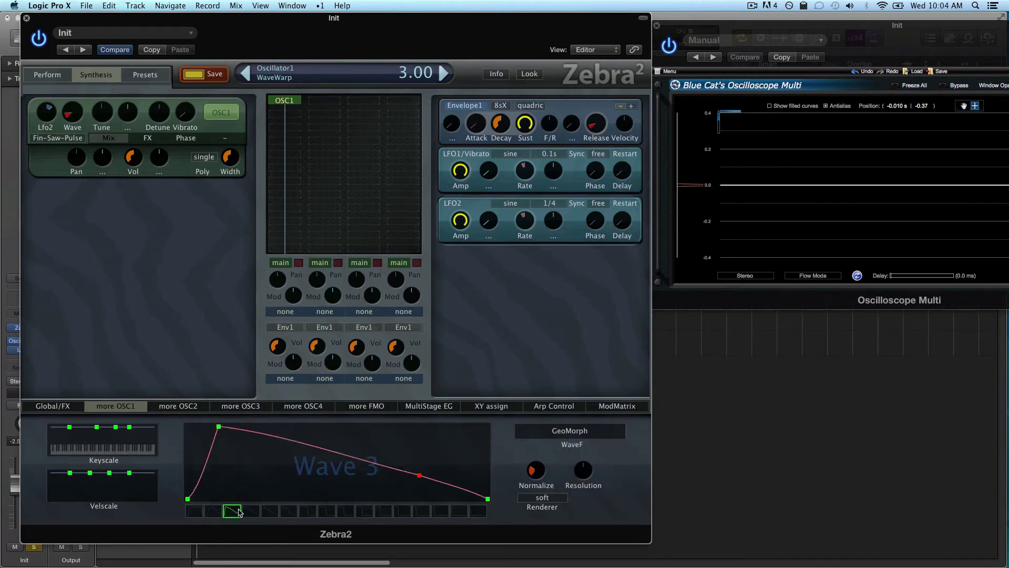
{"action": "right_click", "coordinate": [300, 448]}
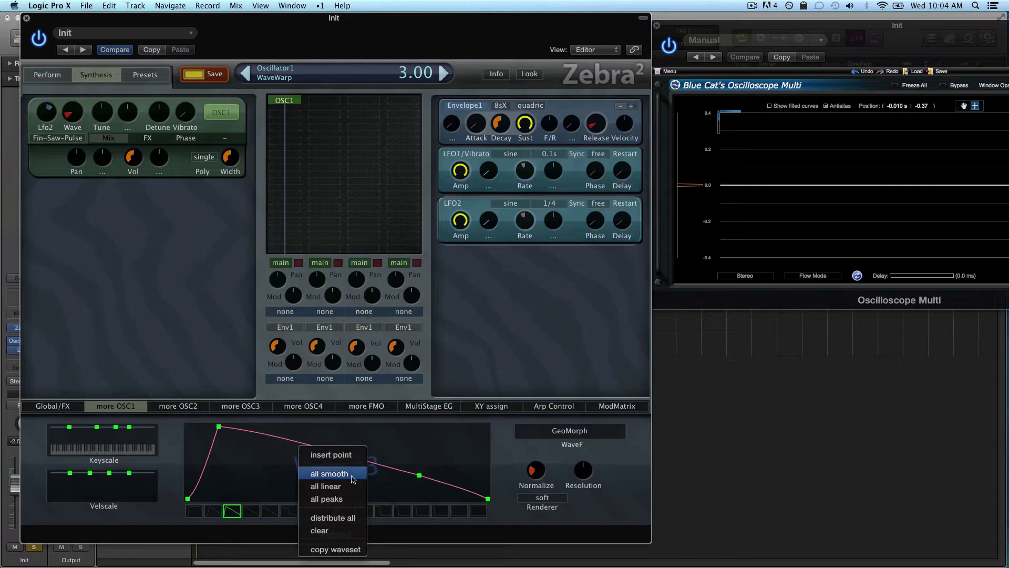
{"action": "left_click", "coordinate": [337, 455]}
{"action": "left_click_drag", "start_coordinate": [300, 448], "coordinate": [254, 473]}
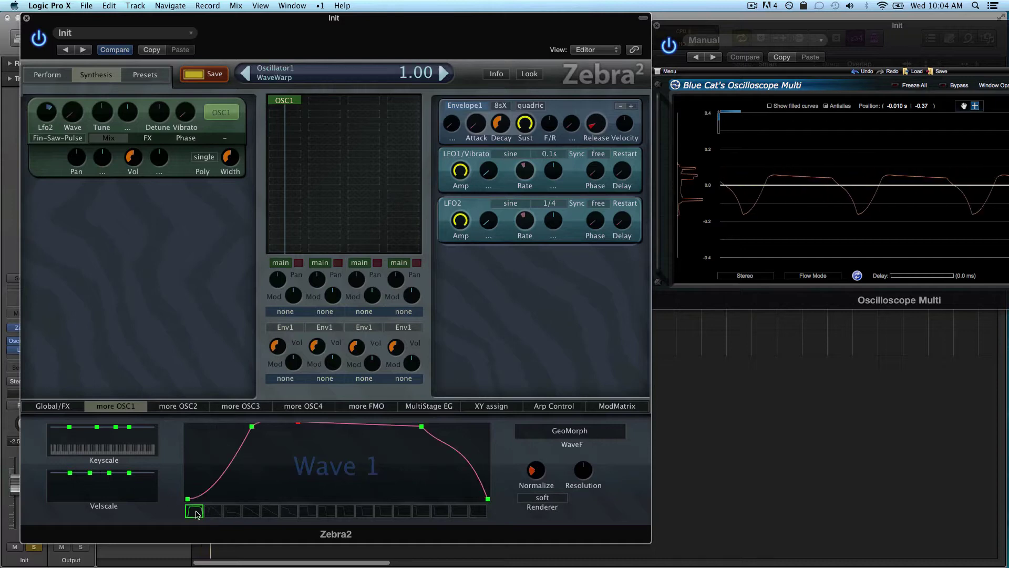
{"action": "left_click", "coordinate": [584, 432]}
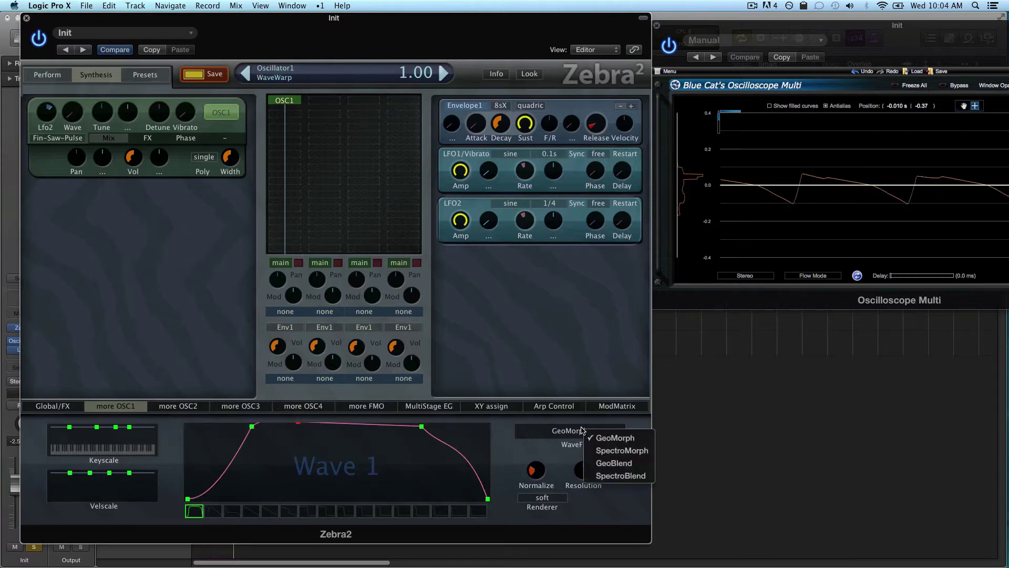
Switch back to GeoBlend and flatten Wave 1 across its whole length.
{"action": "left_click", "coordinate": [610, 463]}
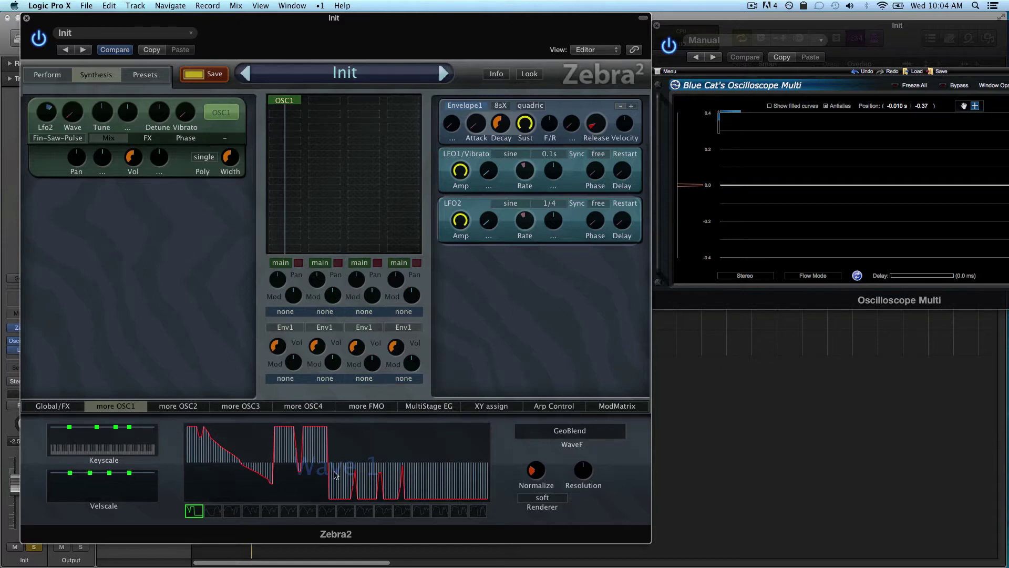
{"action": "left_click_drag", "start_coordinate": [415, 463], "coordinate": [191, 466]}
{"action": "left_click_drag", "start_coordinate": [405, 484], "coordinate": [528, 470]}
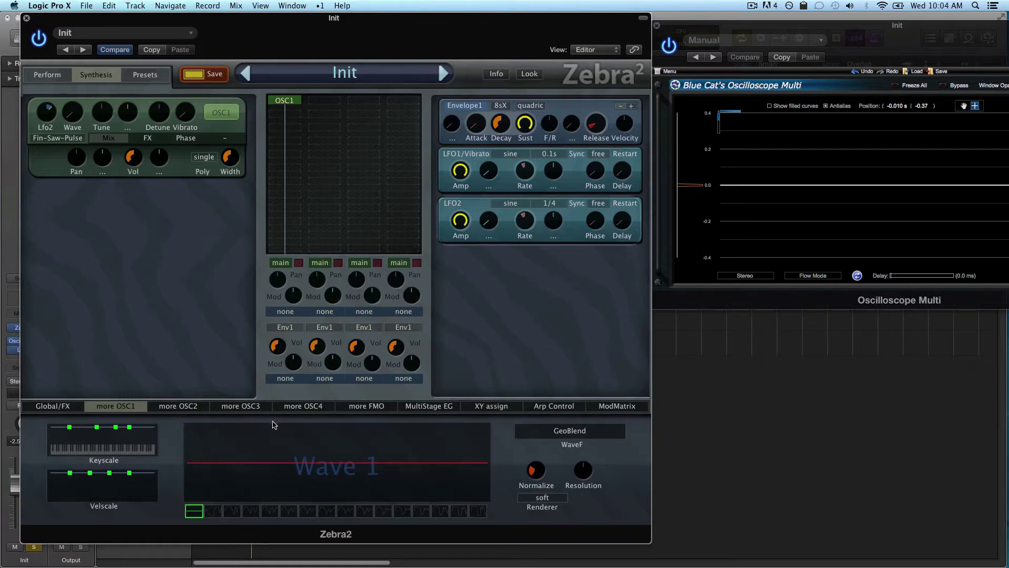
Experiment with redrawing Wave 1, ending with a flat top and a drop.
{"action": "mouse_move", "coordinate": [242, 444]}
{"action": "left_mouse_down"}
{"action": "mouse_move", "coordinate": [301, 418]}
{"action": "mouse_move", "coordinate": [344, 420]}
{"action": "mouse_move", "coordinate": [415, 452]}
{"action": "mouse_move", "coordinate": [362, 438]}
{"action": "mouse_move", "coordinate": [466, 425]}
{"action": "left_mouse_up"}
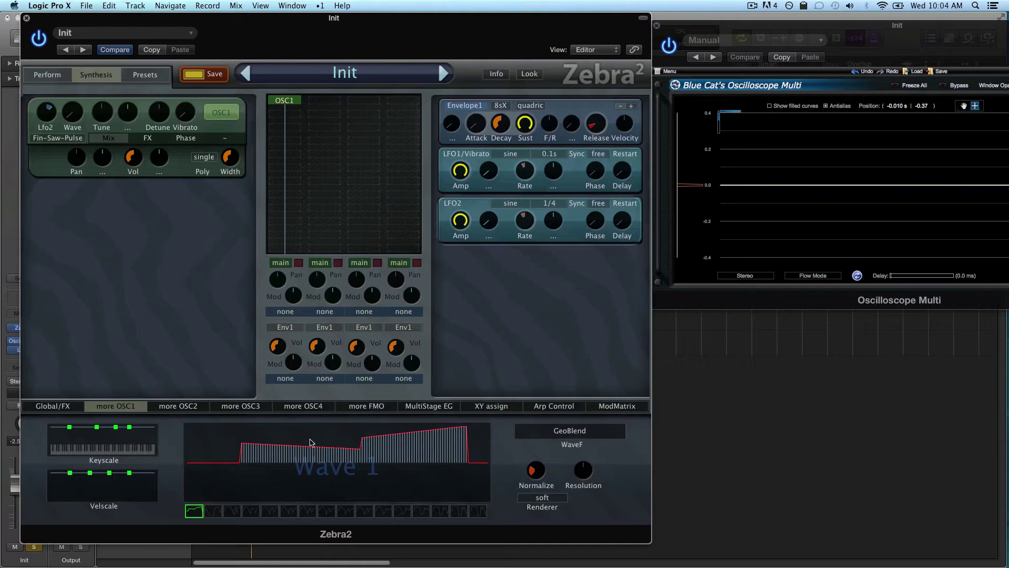
{"action": "mouse_move", "coordinate": [264, 443]}
{"action": "left_mouse_down"}
{"action": "mouse_move", "coordinate": [355, 504]}
{"action": "mouse_move", "coordinate": [299, 454]}
{"action": "mouse_move", "coordinate": [243, 472]}
{"action": "mouse_move", "coordinate": [187, 427]}
{"action": "left_mouse_up"}
{"action": "left_click_drag", "start_coordinate": [252, 445], "coordinate": [325, 497]}
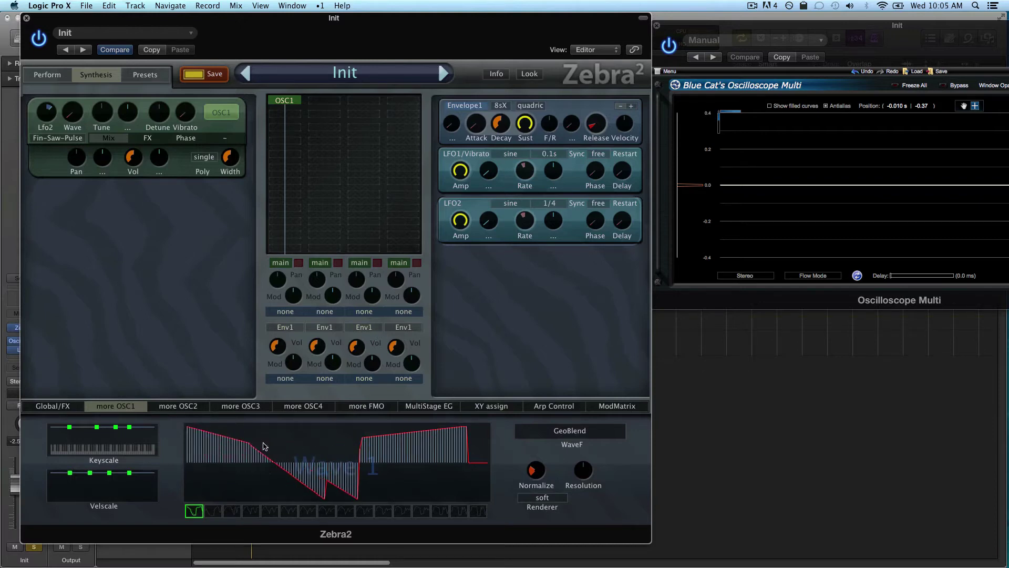
{"action": "mouse_move", "coordinate": [265, 446]}
{"action": "left_mouse_down"}
{"action": "mouse_move", "coordinate": [235, 403]}
{"action": "mouse_move", "coordinate": [155, 365]}
{"action": "mouse_move", "coordinate": [236, 413]}
{"action": "mouse_move", "coordinate": [219, 425]}
{"action": "mouse_move", "coordinate": [188, 399]}
{"action": "mouse_move", "coordinate": [333, 395]}
{"action": "left_mouse_up"}
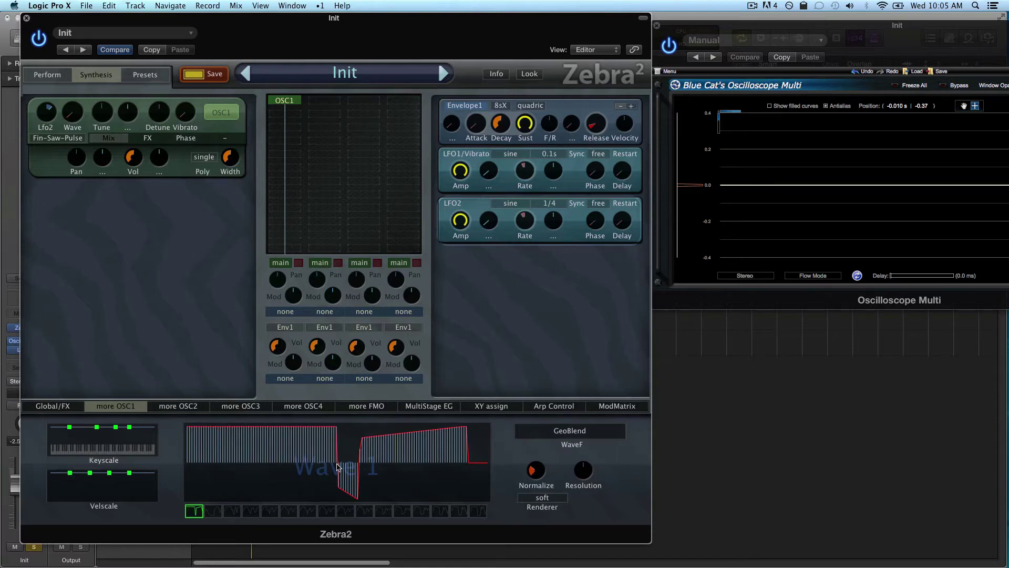
{"action": "mouse_move", "coordinate": [339, 462]}
{"action": "left_mouse_down"}
{"action": "mouse_move", "coordinate": [339, 489]}
{"action": "mouse_move", "coordinate": [488, 500]}
{"action": "left_mouse_up"}
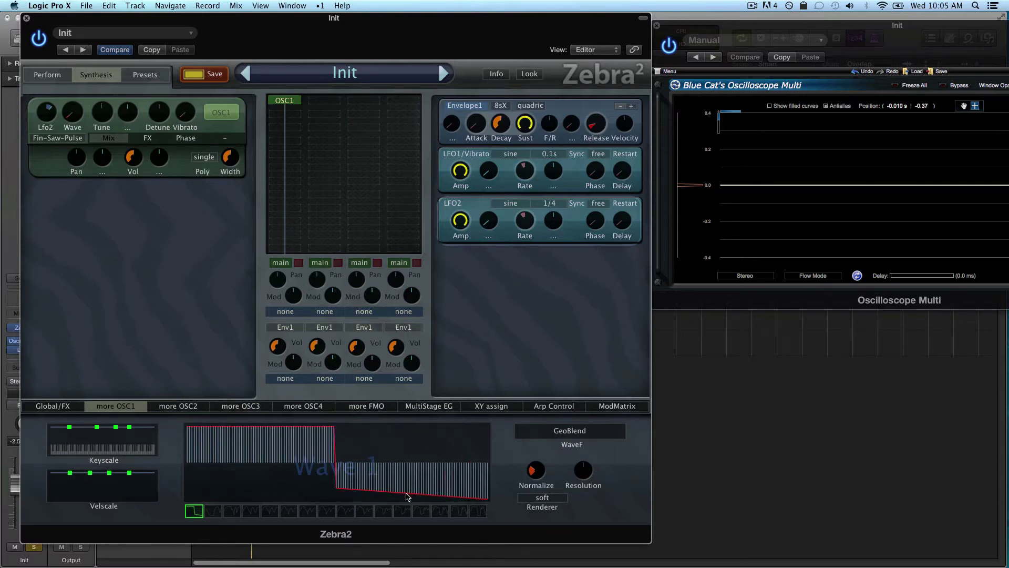
{"action": "left_click_drag", "start_coordinate": [457, 463], "coordinate": [186, 463]}
{"action": "mouse_move", "coordinate": [436, 451]}
{"action": "left_mouse_down"}
{"action": "mouse_move", "coordinate": [517, 473]}
{"action": "mouse_move", "coordinate": [466, 459]}
{"action": "mouse_move", "coordinate": [489, 463]}
{"action": "left_mouse_up"}
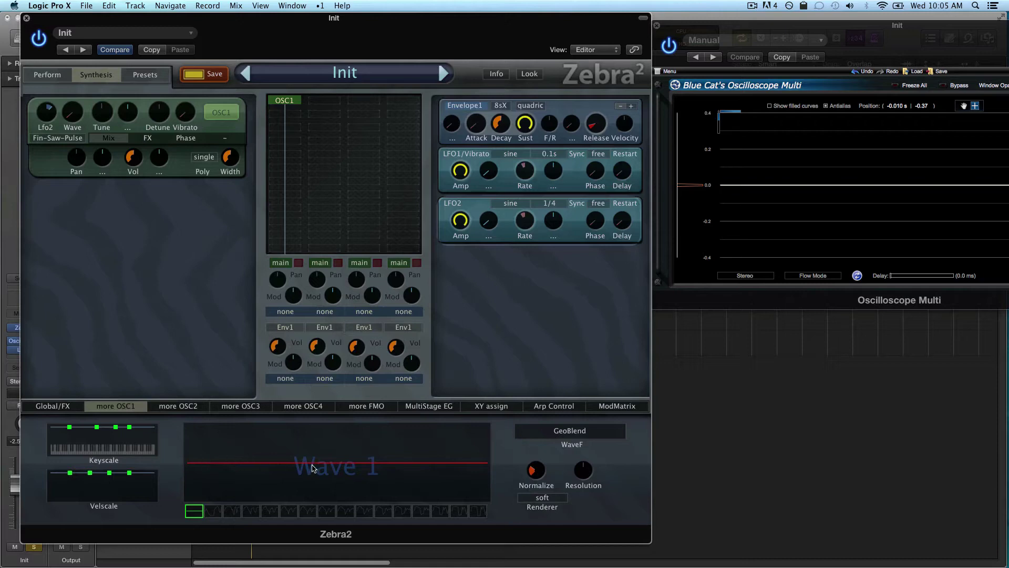
Try the right-click blur/sharpen menu, then draw a short jagged burst at Wave 1's left.
{"action": "right_click", "coordinate": [346, 432]}
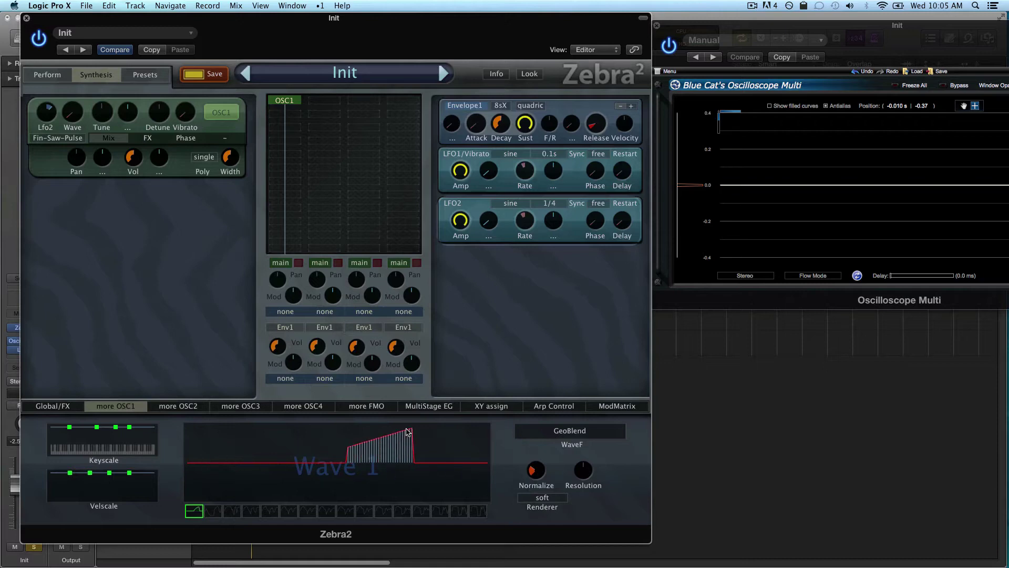
{"action": "left_click", "coordinate": [442, 463]}
{"action": "right_click", "coordinate": [345, 441]}
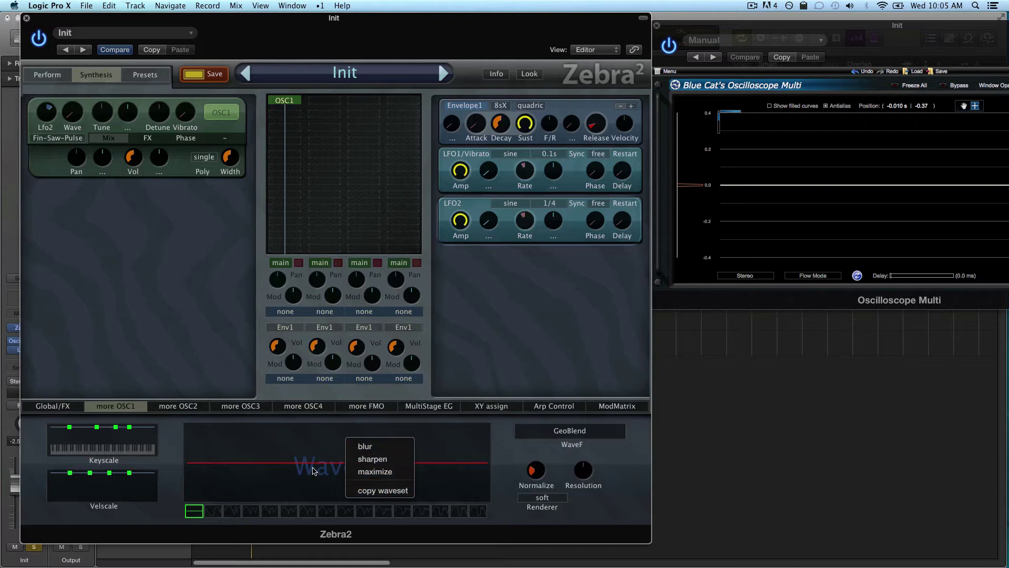
{"action": "left_click", "coordinate": [283, 462]}
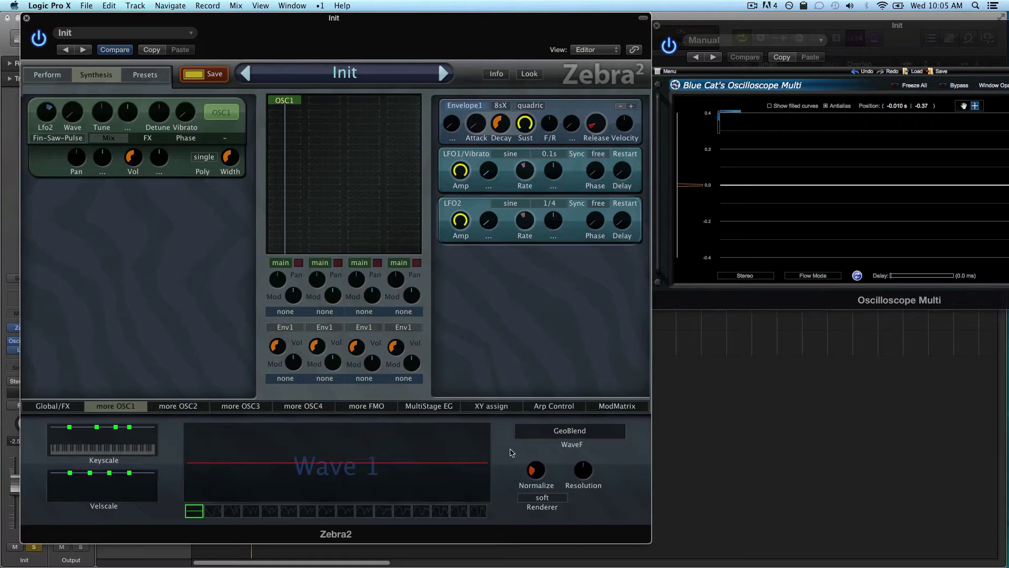
{"action": "mouse_move", "coordinate": [235, 450]}
{"action": "left_mouse_down"}
{"action": "mouse_move", "coordinate": [285, 427]}
{"action": "mouse_move", "coordinate": [325, 428]}
{"action": "mouse_move", "coordinate": [336, 441]}
{"action": "mouse_move", "coordinate": [304, 411]}
{"action": "mouse_move", "coordinate": [314, 426]}
{"action": "mouse_move", "coordinate": [227, 443]}
{"action": "mouse_move", "coordinate": [297, 474]}
{"action": "mouse_move", "coordinate": [247, 456]}
{"action": "mouse_move", "coordinate": [220, 416]}
{"action": "mouse_move", "coordinate": [241, 486]}
{"action": "mouse_move", "coordinate": [264, 450]}
{"action": "left_mouse_up"}
In GeoMorph mode, insert a point on Wave 1's curve and raise it to steepen the rise.
{"action": "left_click", "coordinate": [570, 430]}
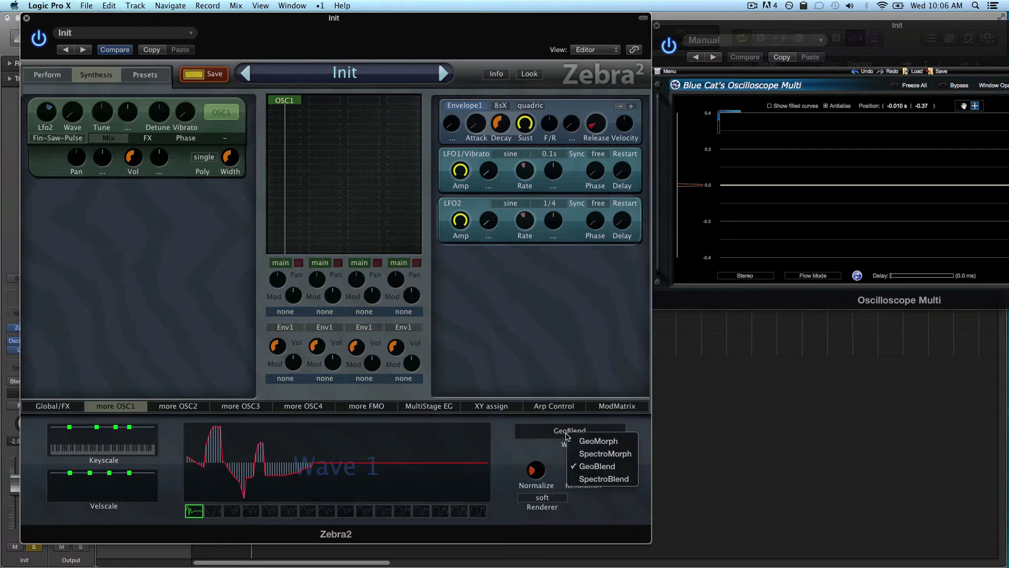
{"action": "left_click", "coordinate": [586, 440]}
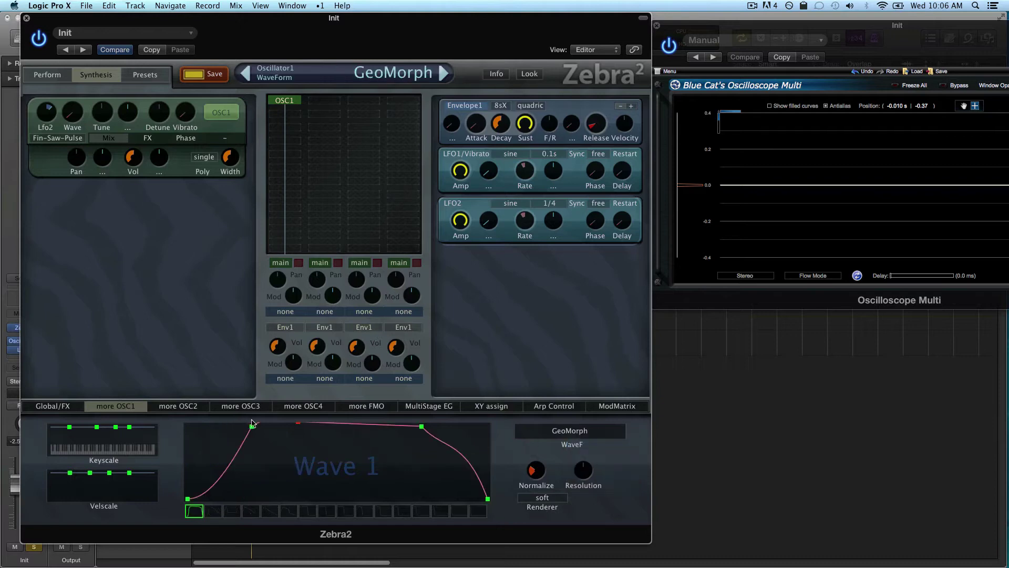
{"action": "right_click", "coordinate": [241, 452]}
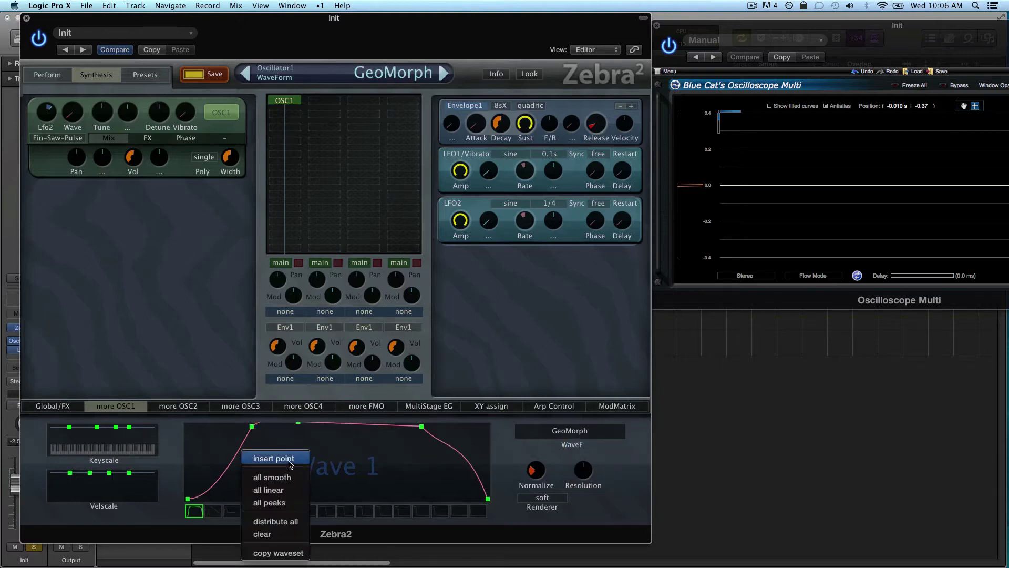
{"action": "left_click", "coordinate": [262, 456]}
{"action": "left_click_drag", "start_coordinate": [241, 452], "coordinate": [225, 442]}
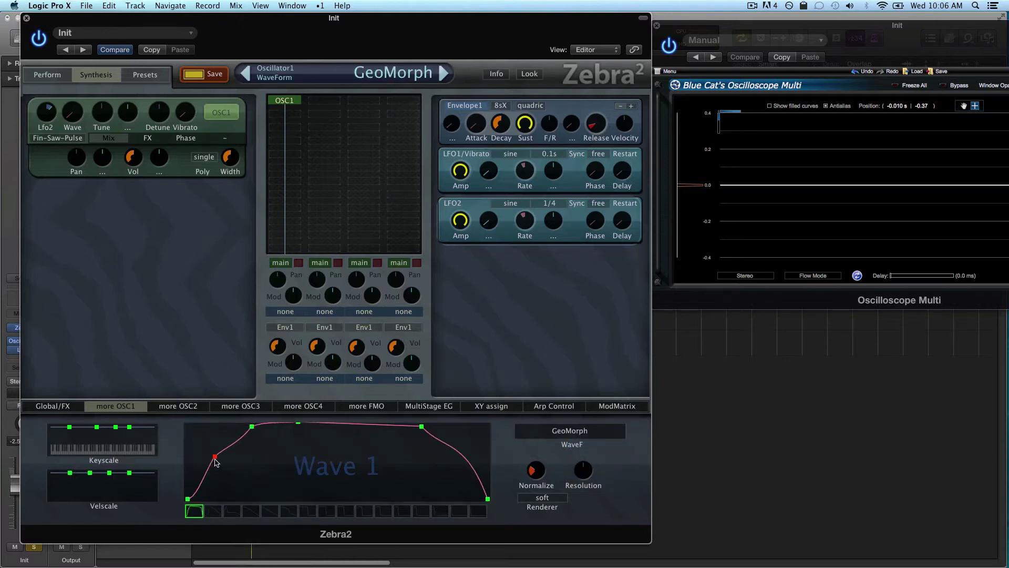
{"action": "left_click_drag", "start_coordinate": [215, 461], "coordinate": [212, 432]}
Return to GeoBlend, raise Wave 1's second peak with a dip, then switch to SpectroBlend.
{"action": "left_click", "coordinate": [545, 434]}
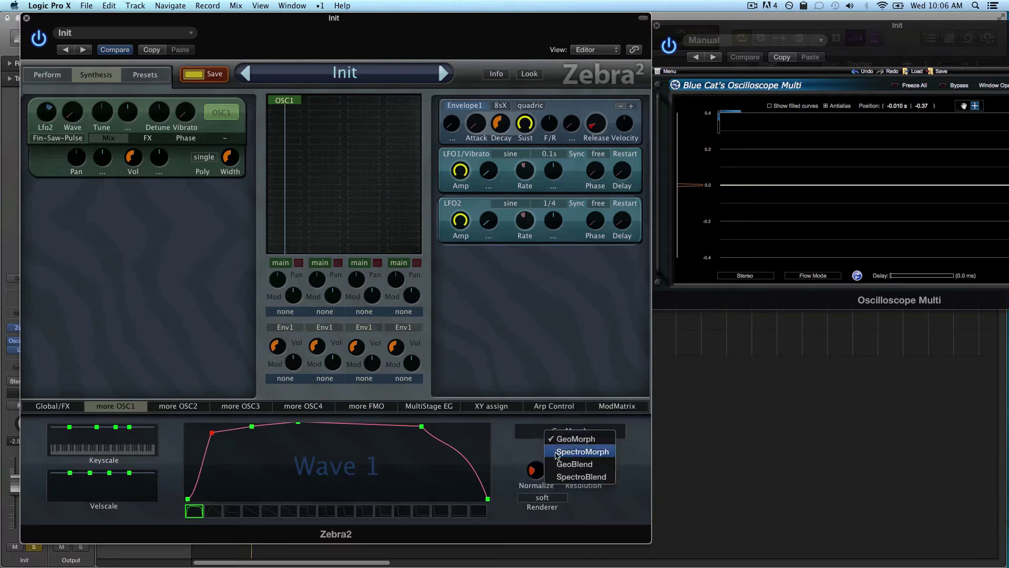
{"action": "left_click", "coordinate": [564, 464]}
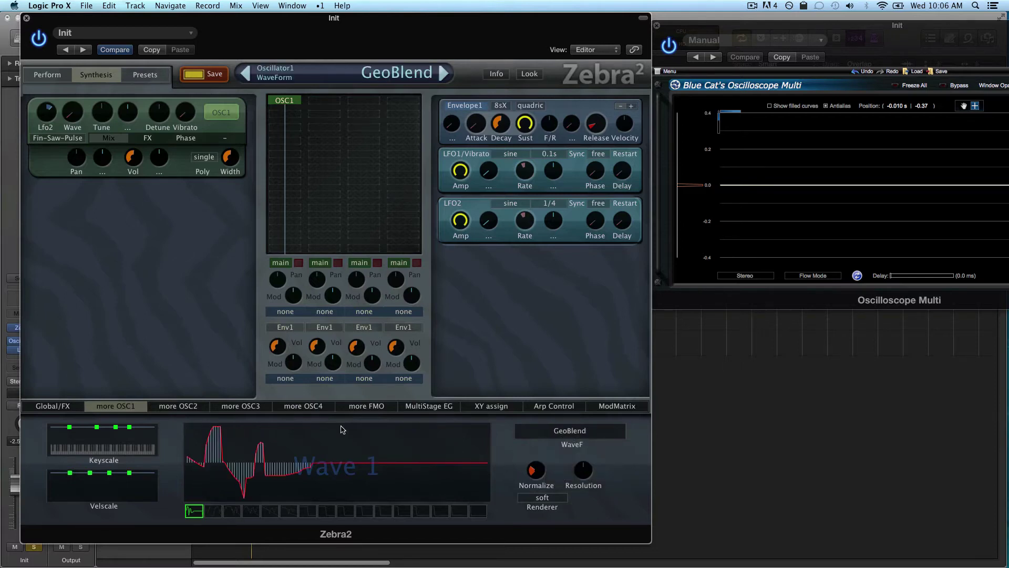
{"action": "mouse_move", "coordinate": [255, 440]}
{"action": "left_mouse_down"}
{"action": "mouse_move", "coordinate": [260, 432]}
{"action": "mouse_move", "coordinate": [277, 462]}
{"action": "mouse_move", "coordinate": [274, 496]}
{"action": "mouse_move", "coordinate": [326, 427]}
{"action": "left_mouse_up"}
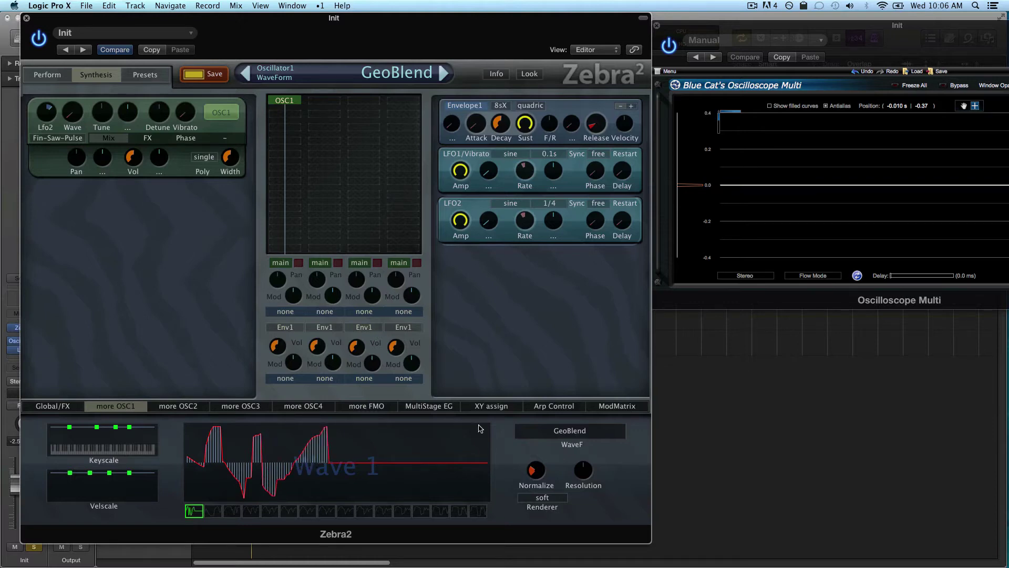
{"action": "left_click", "coordinate": [561, 436]}
{"action": "left_click", "coordinate": [609, 482]}
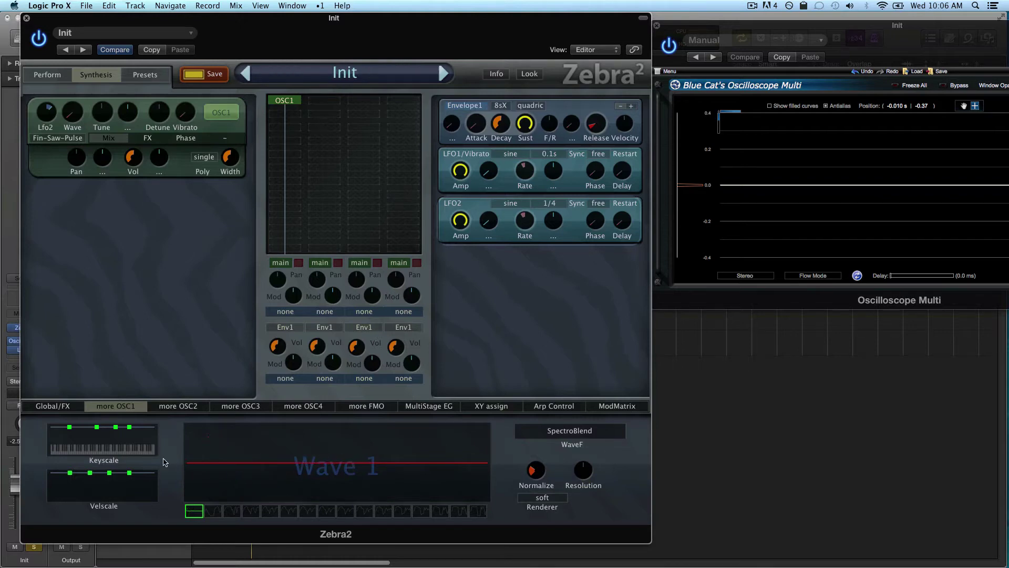
Try SpectroMorph mode with raised corner points, then set OSC1's wave back to SpectroBlend.
{"action": "left_click", "coordinate": [602, 434]}
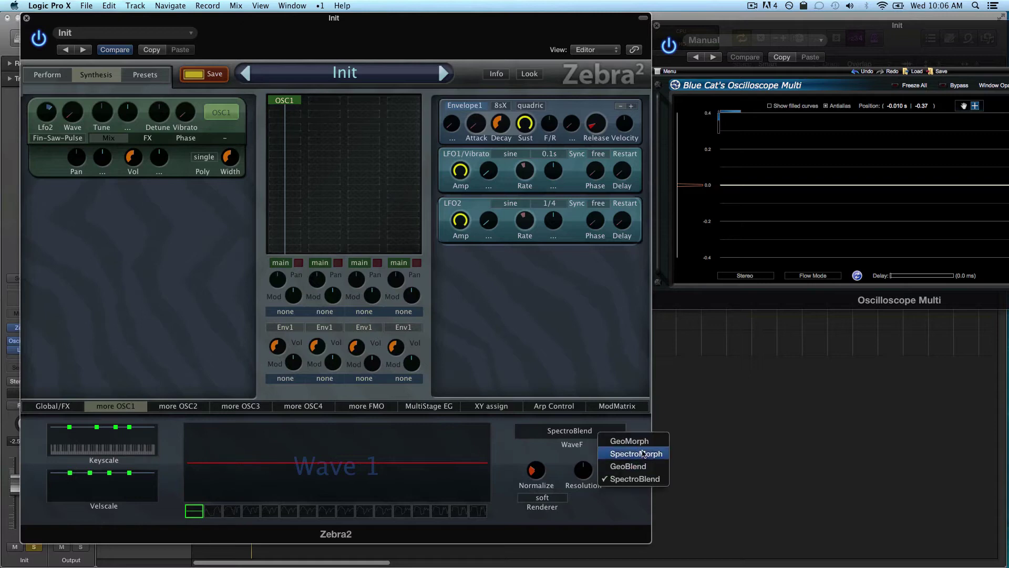
{"action": "left_click", "coordinate": [423, 452]}
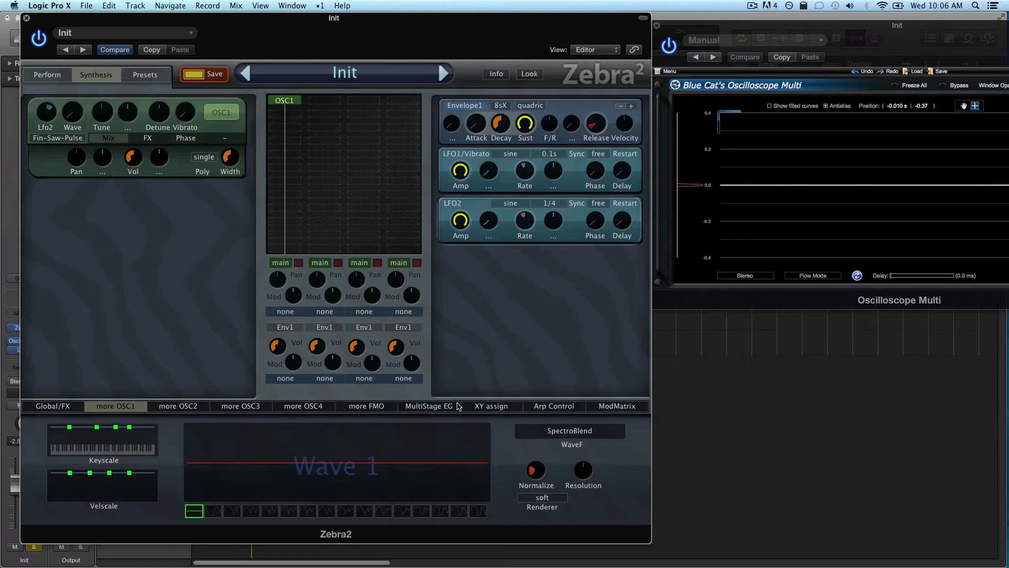
{"action": "left_click", "coordinate": [584, 435]}
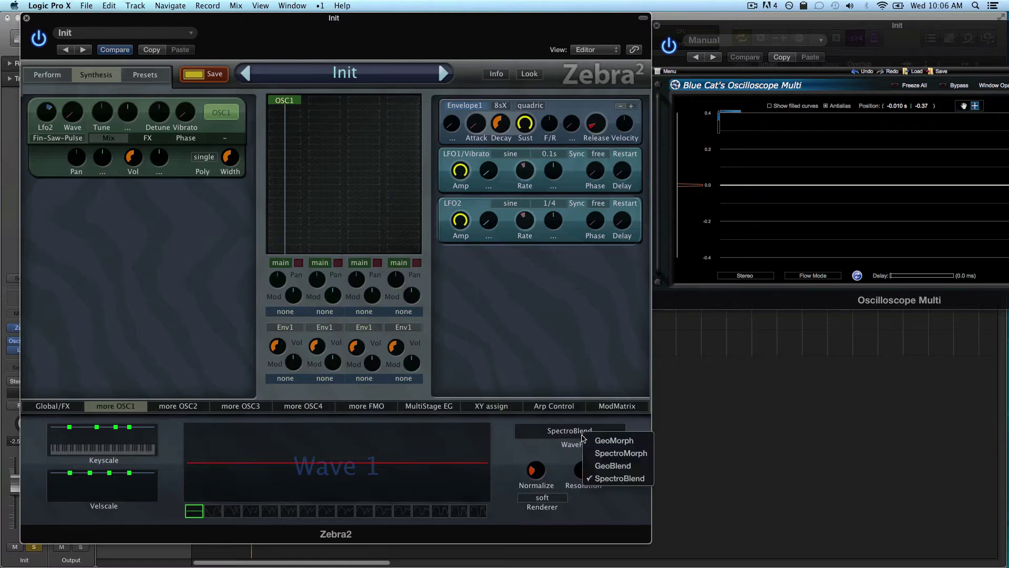
{"action": "left_click", "coordinate": [613, 455]}
{"action": "left_click_drag", "start_coordinate": [420, 428], "coordinate": [489, 426]}
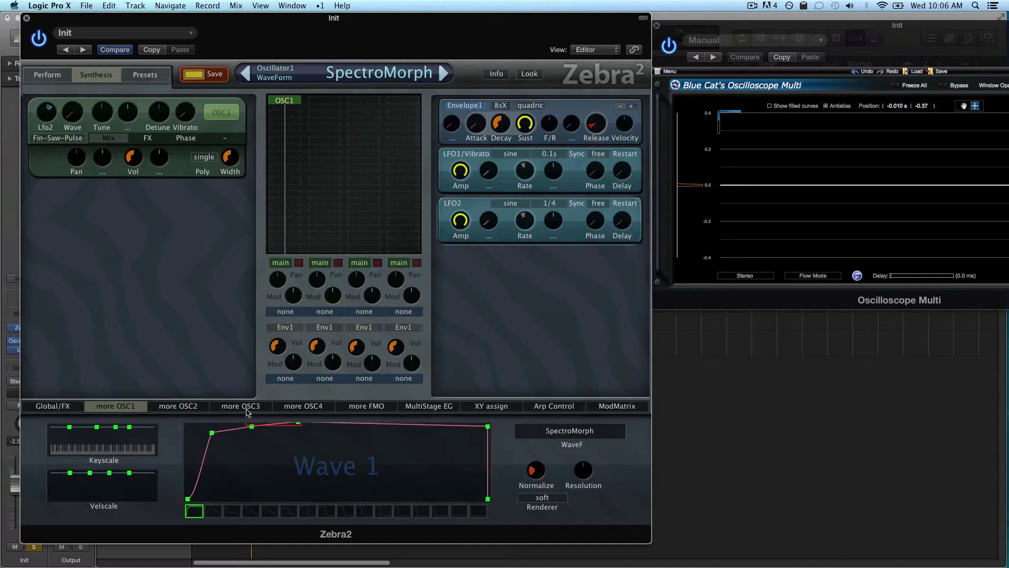
{"action": "left_click_drag", "start_coordinate": [252, 427], "coordinate": [112, 390]}
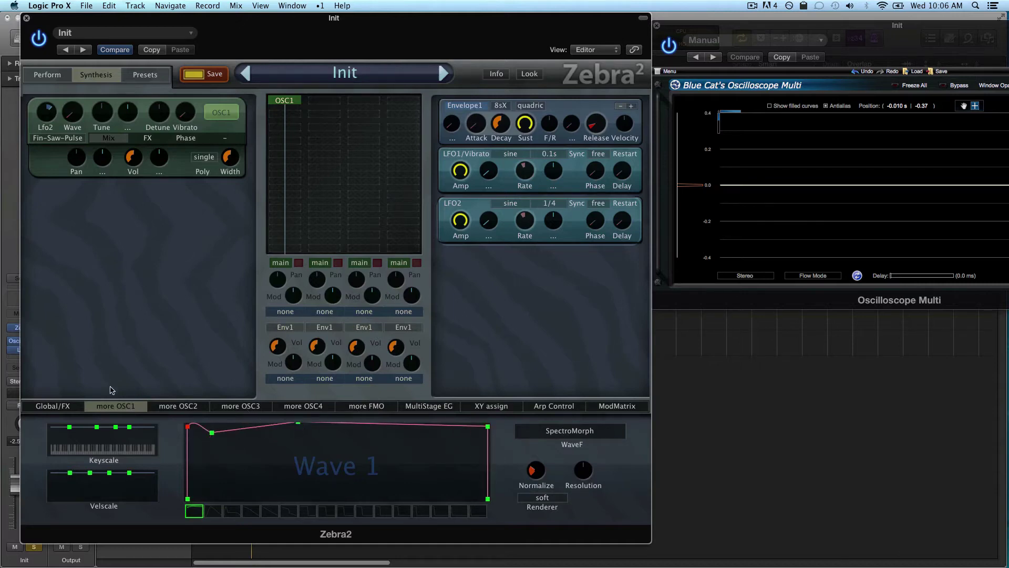
{"action": "left_click", "coordinate": [211, 434]}
{"action": "left_click", "coordinate": [566, 430]}
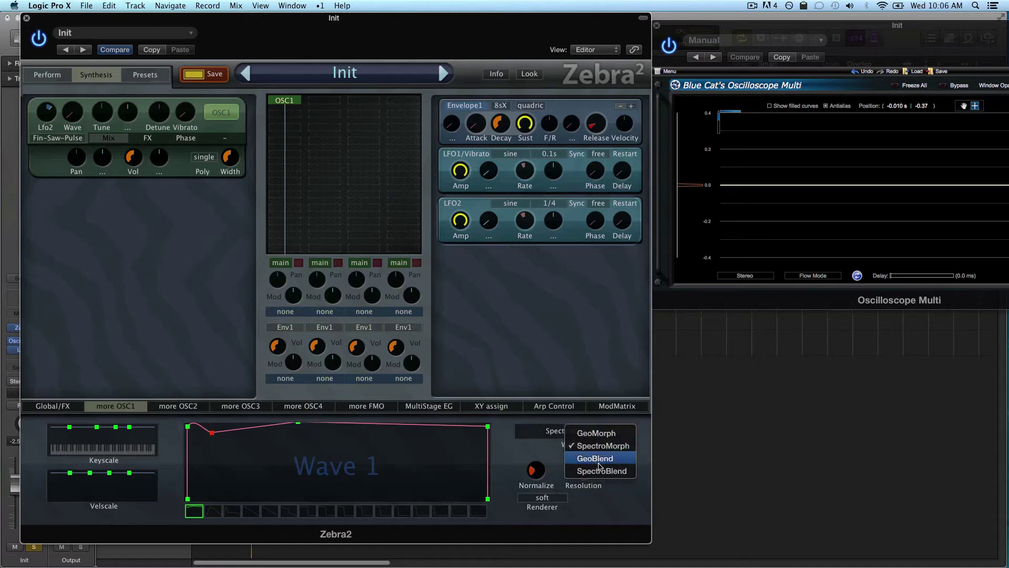
{"action": "left_click", "coordinate": [605, 471]}
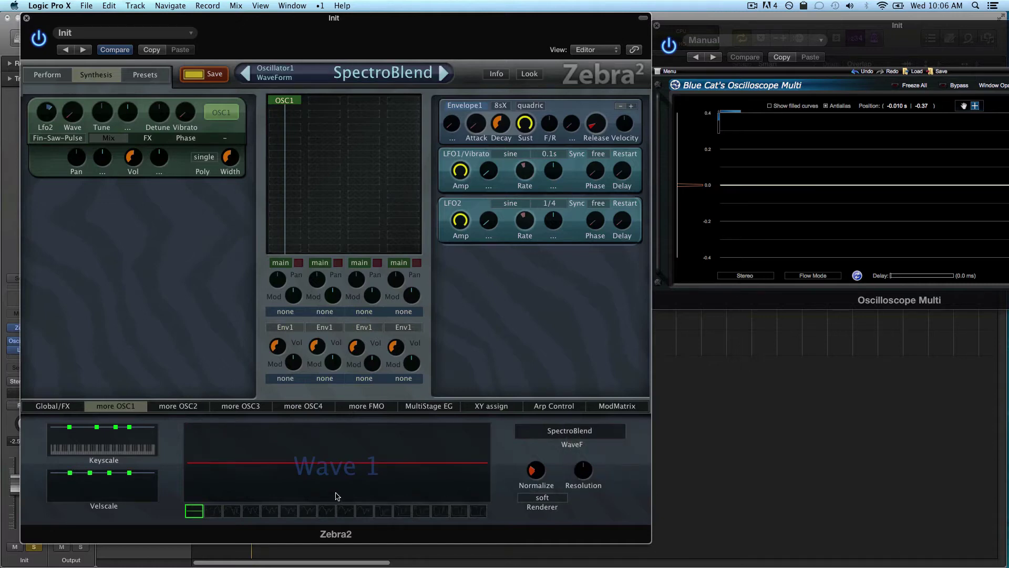
Draw full-height harmonics across Wave 1, erasing the highest few on the right.
{"action": "left_click", "coordinate": [188, 433]}
{"action": "mouse_move", "coordinate": [190, 416]}
{"action": "left_mouse_down"}
{"action": "mouse_move", "coordinate": [443, 332]}
{"action": "mouse_move", "coordinate": [410, 322]}
{"action": "left_mouse_up"}
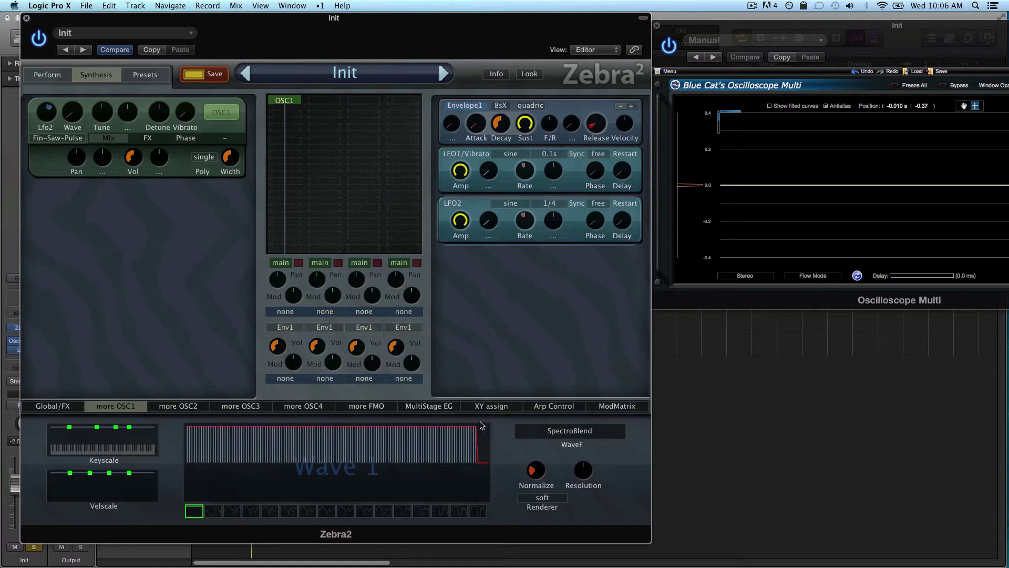
{"action": "mouse_move", "coordinate": [479, 425]}
{"action": "left_mouse_down"}
{"action": "mouse_move", "coordinate": [502, 415]}
{"action": "mouse_move", "coordinate": [482, 431]}
{"action": "mouse_move", "coordinate": [484, 400]}
{"action": "mouse_move", "coordinate": [455, 381]}
{"action": "left_mouse_up"}
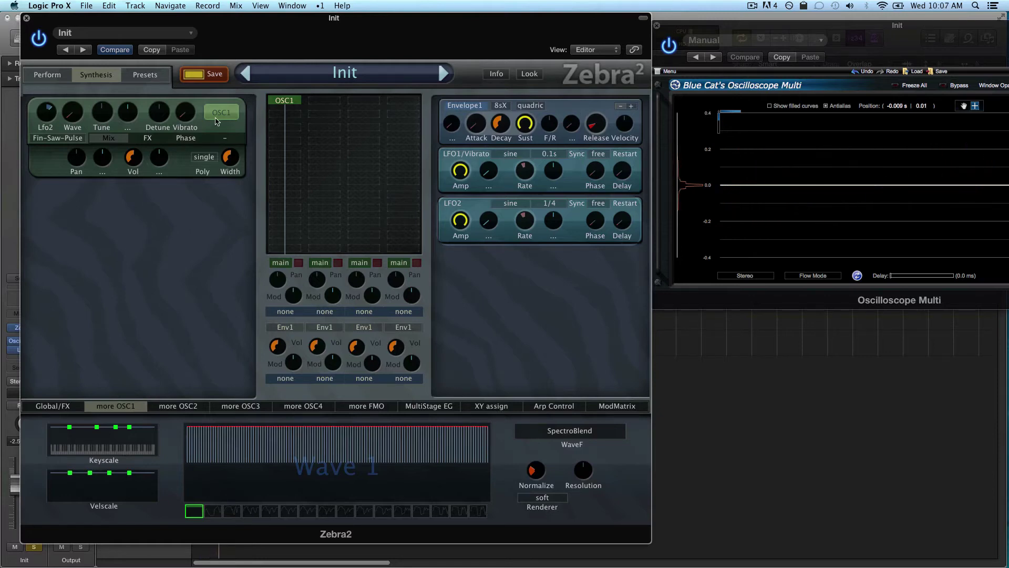
{"action": "mouse_move", "coordinate": [40, 117]}
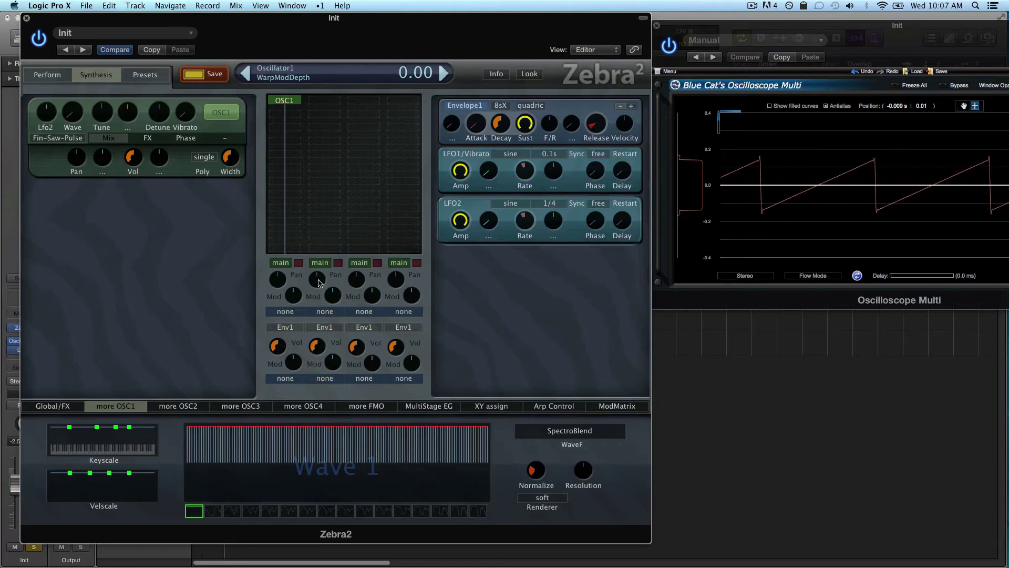
Switch to SpectroMorph and remove extra points, straightening Wave 1 into a flat full-height line.
{"action": "left_click", "coordinate": [580, 434]}
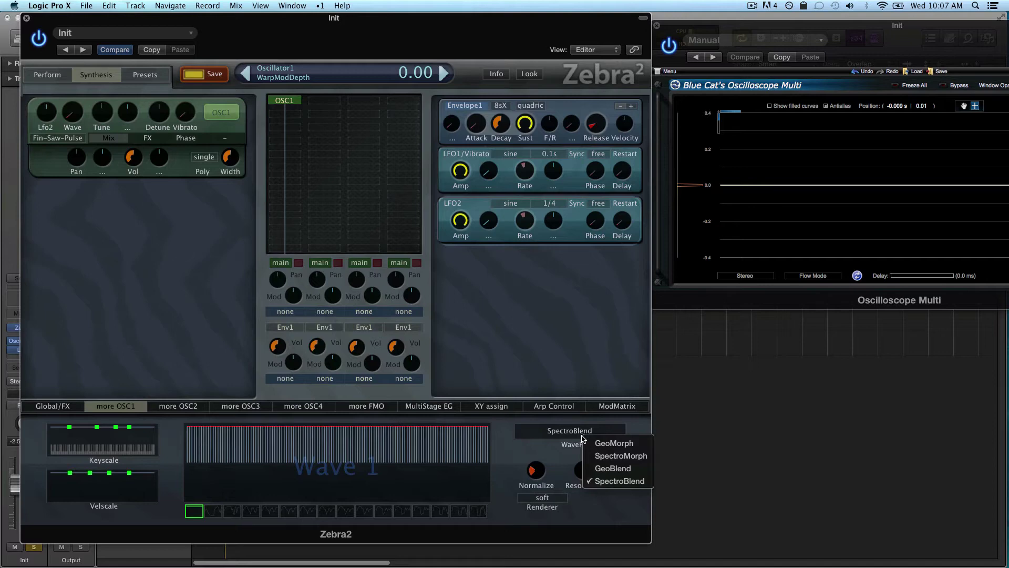
{"action": "left_click", "coordinate": [607, 453]}
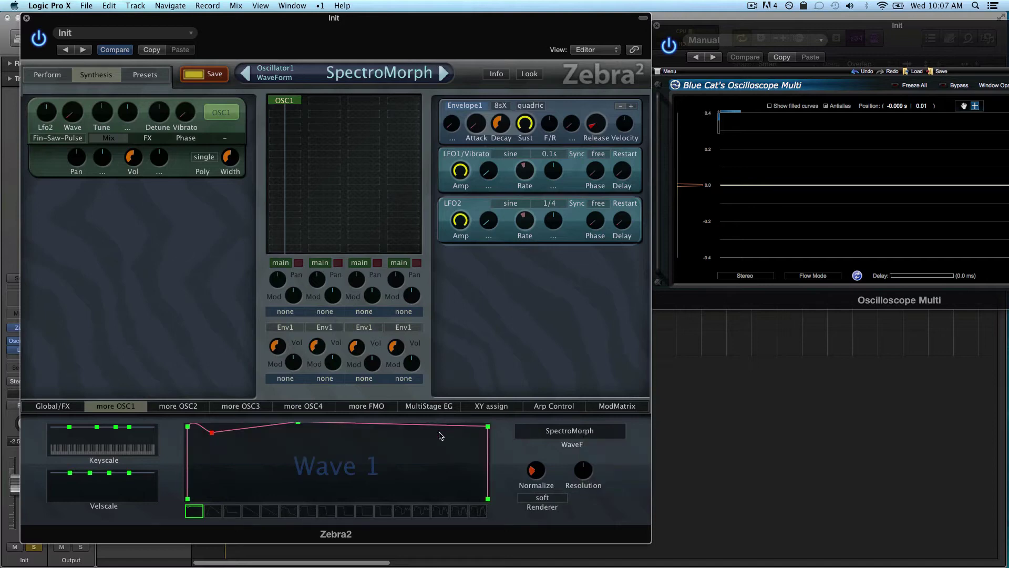
{"action": "right_click", "coordinate": [212, 432]}
{"action": "left_click", "coordinate": [233, 443]}
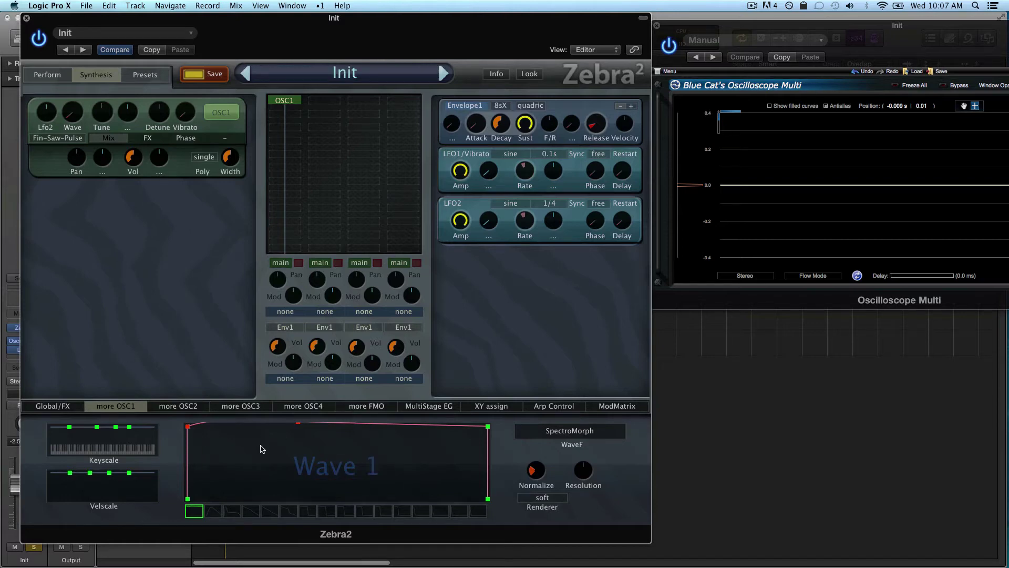
{"action": "right_click", "coordinate": [262, 449]}
{"action": "left_click", "coordinate": [295, 482]}
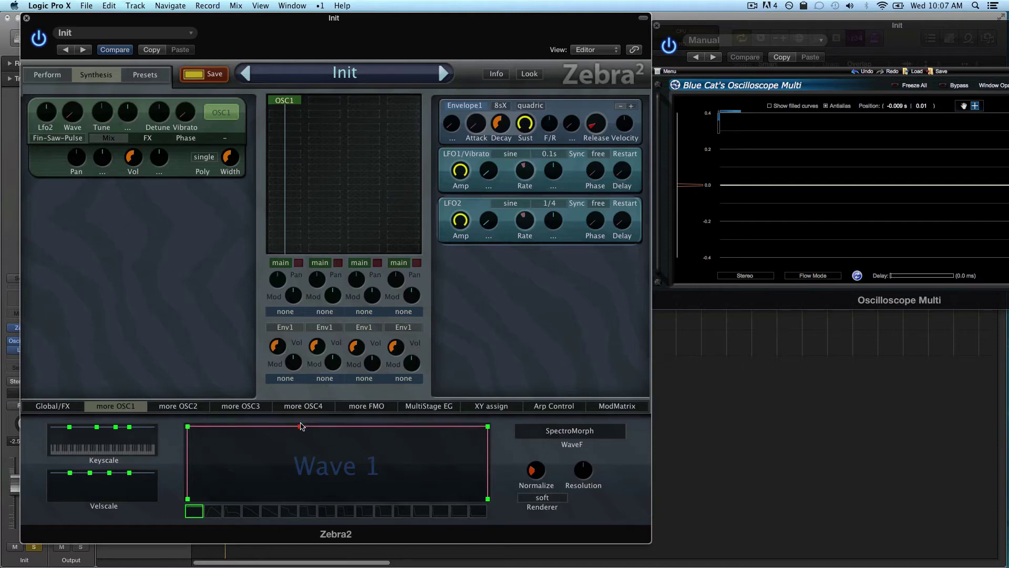
{"action": "right_click", "coordinate": [300, 426]}
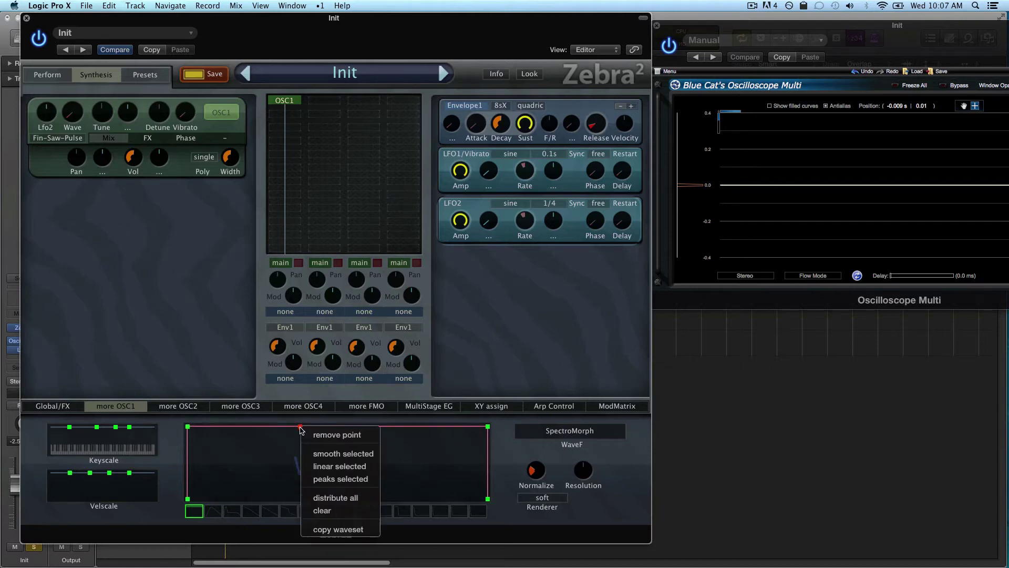
{"action": "left_click", "coordinate": [348, 437]}
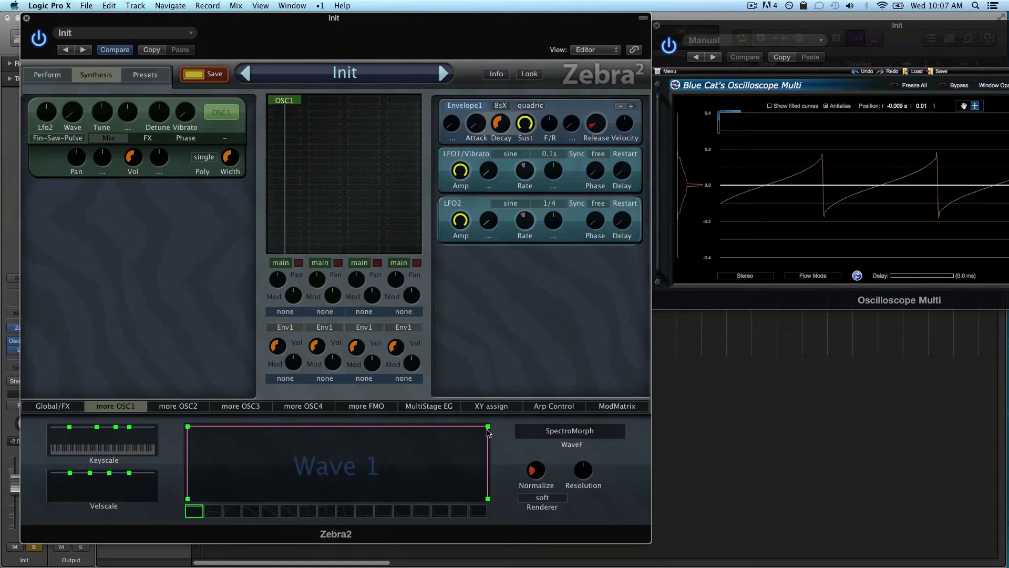
Cycle the WaveF mode to end on SpectroBlend, then wipe every Wave 1 harmonic flat.
{"action": "left_click", "coordinate": [570, 432]}
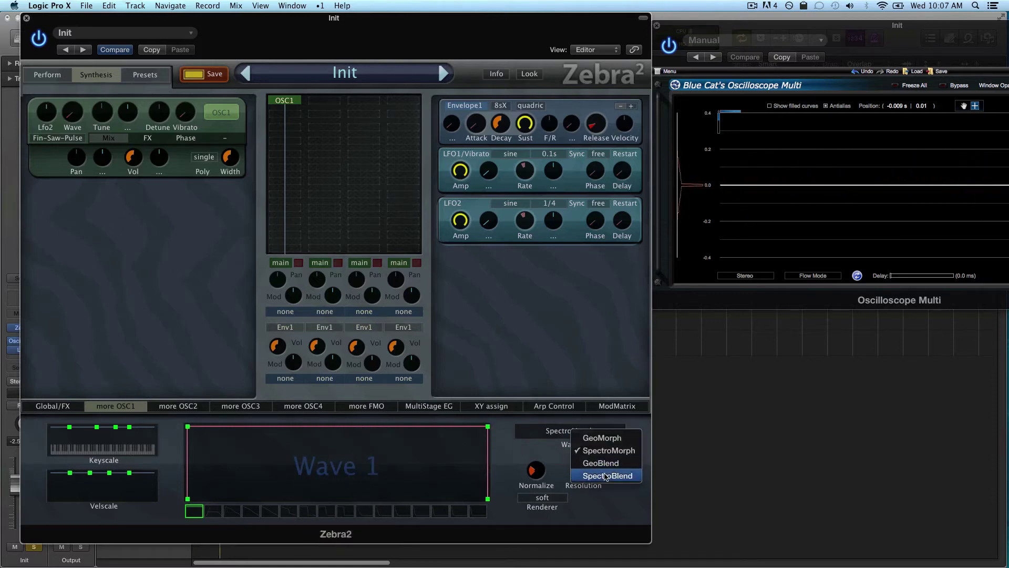
{"action": "left_click", "coordinate": [607, 476]}
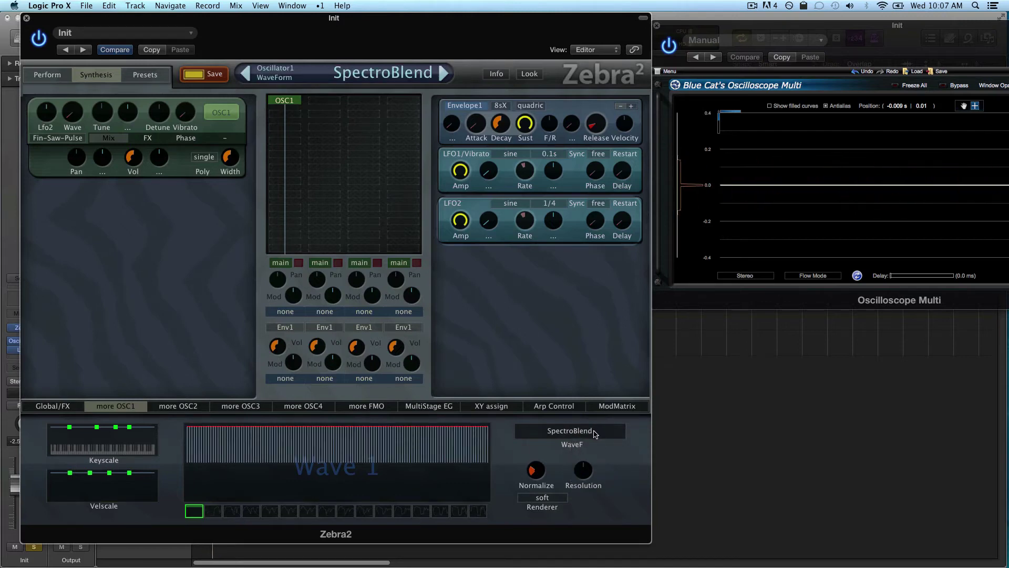
{"action": "left_click", "coordinate": [595, 434]}
{"action": "left_click", "coordinate": [631, 424]}
{"action": "left_click", "coordinate": [608, 433]}
{"action": "left_click", "coordinate": [644, 453]}
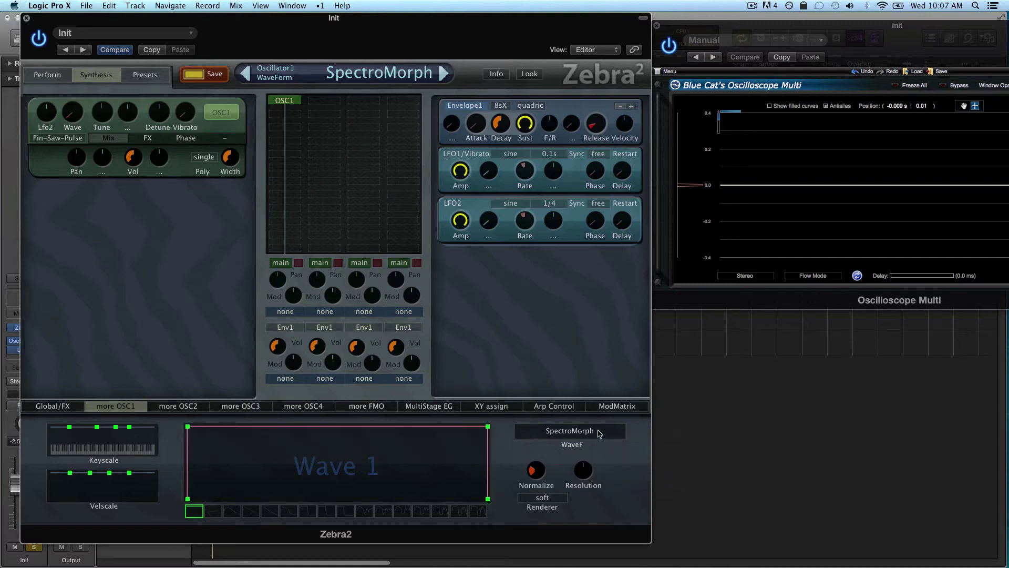
{"action": "left_click", "coordinate": [599, 433]}
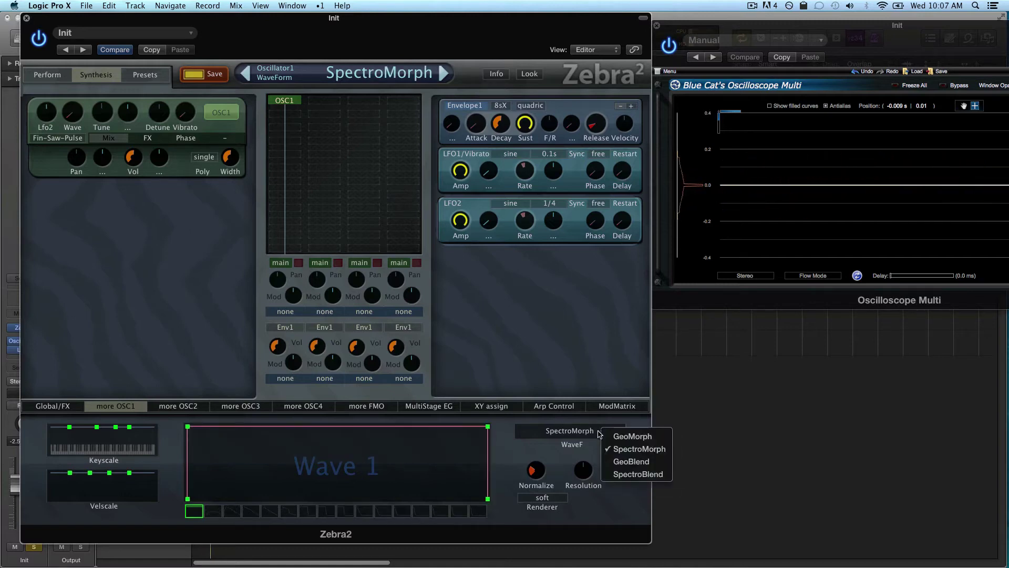
{"action": "left_click", "coordinate": [629, 474]}
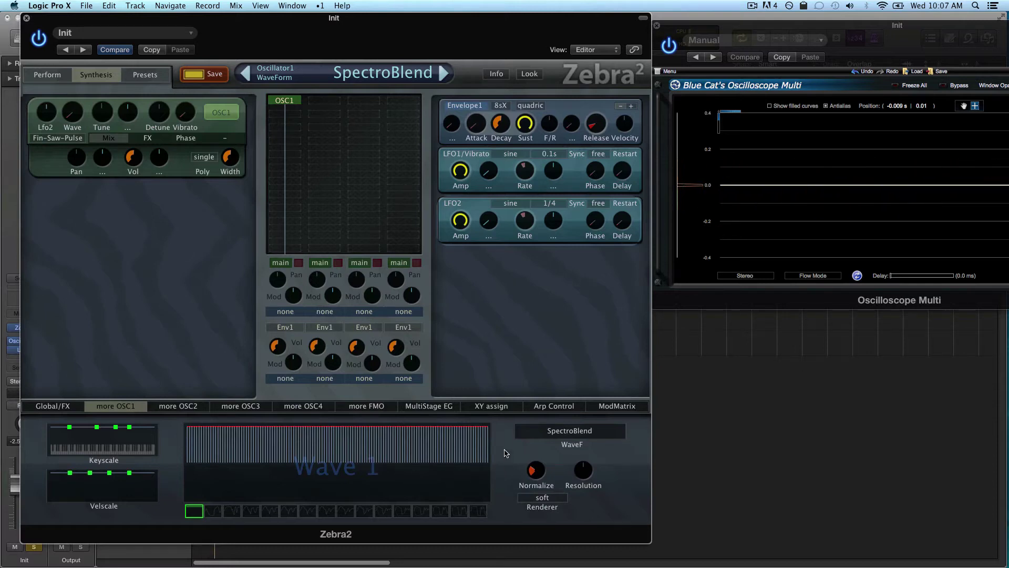
{"action": "mouse_move", "coordinate": [488, 463]}
{"action": "left_mouse_down"}
{"action": "mouse_move", "coordinate": [315, 470]}
{"action": "mouse_move", "coordinate": [159, 448]}
{"action": "left_mouse_up"}
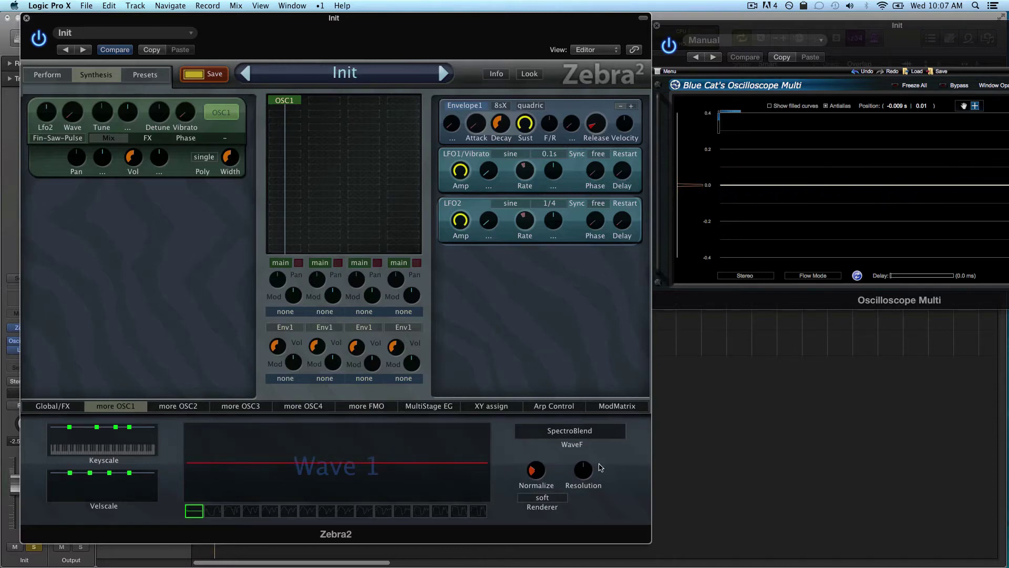
Switch OSC1 to SpectroMorph and lower both corner points to flatten Wave 1.
{"action": "left_click", "coordinate": [594, 436]}
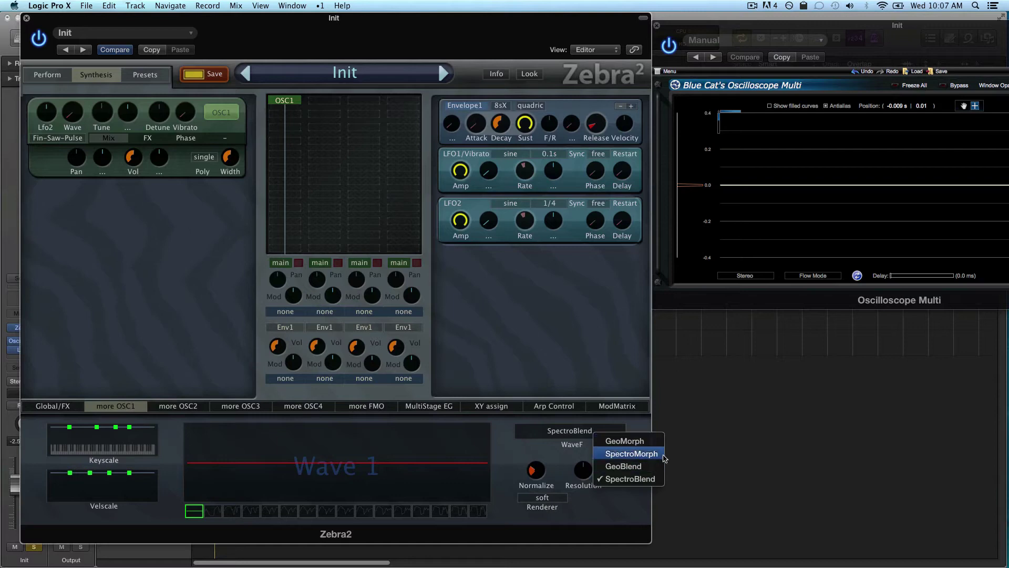
{"action": "left_click", "coordinate": [631, 454]}
{"action": "left_click_drag", "start_coordinate": [189, 425], "coordinate": [187, 498]}
{"action": "left_click_drag", "start_coordinate": [490, 427], "coordinate": [489, 498]}
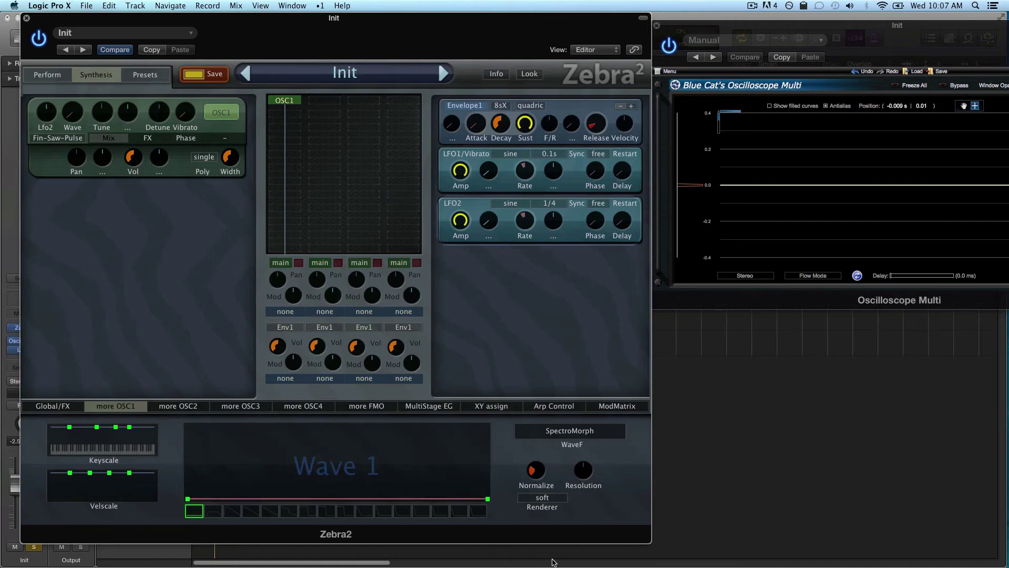
Insert curve points and shape them into one narrow harmonic spike at the fundamental.
{"action": "right_click", "coordinate": [205, 497]}
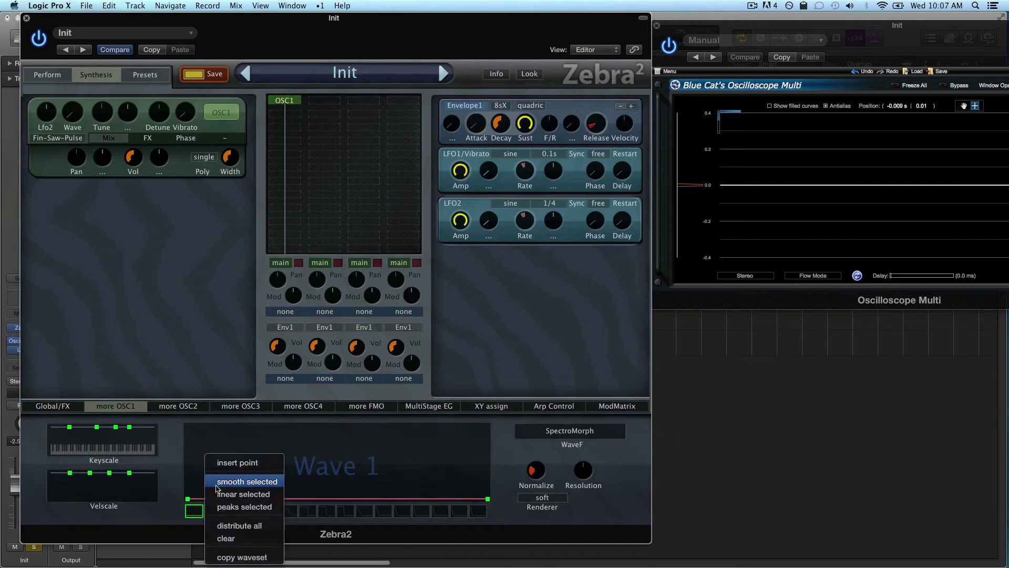
{"action": "left_click", "coordinate": [237, 463]}
{"action": "right_click", "coordinate": [220, 497]}
{"action": "left_click", "coordinate": [248, 461]}
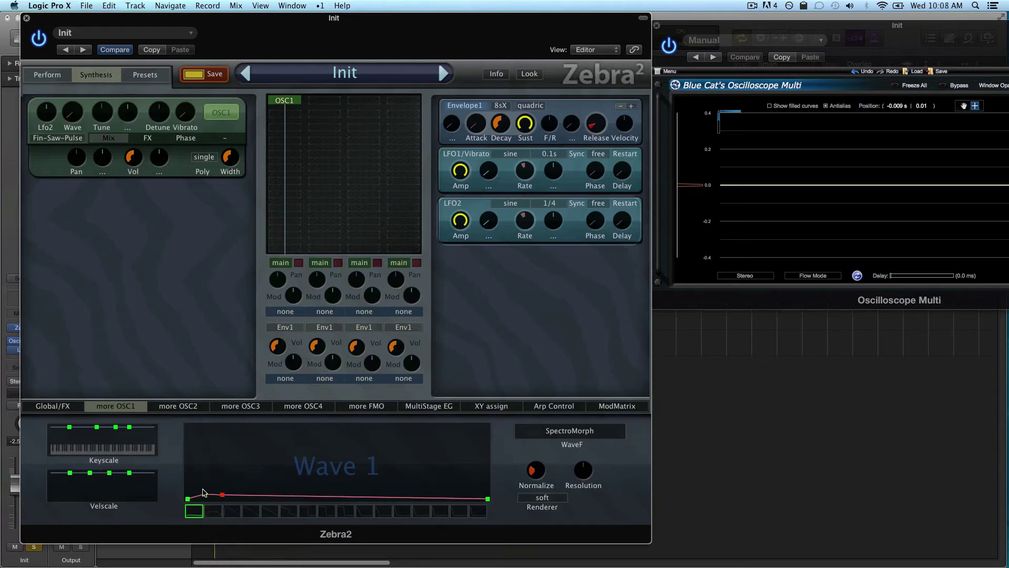
{"action": "left_click_drag", "start_coordinate": [205, 495], "coordinate": [210, 435]}
{"action": "left_click_drag", "start_coordinate": [223, 492], "coordinate": [210, 506]}
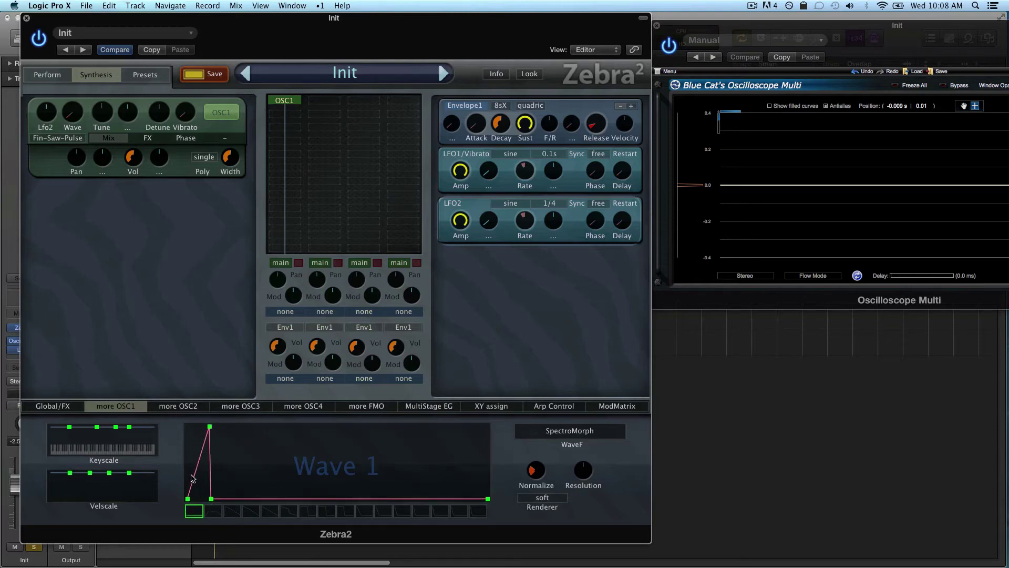
{"action": "right_click", "coordinate": [195, 476]}
{"action": "left_click", "coordinate": [230, 460]}
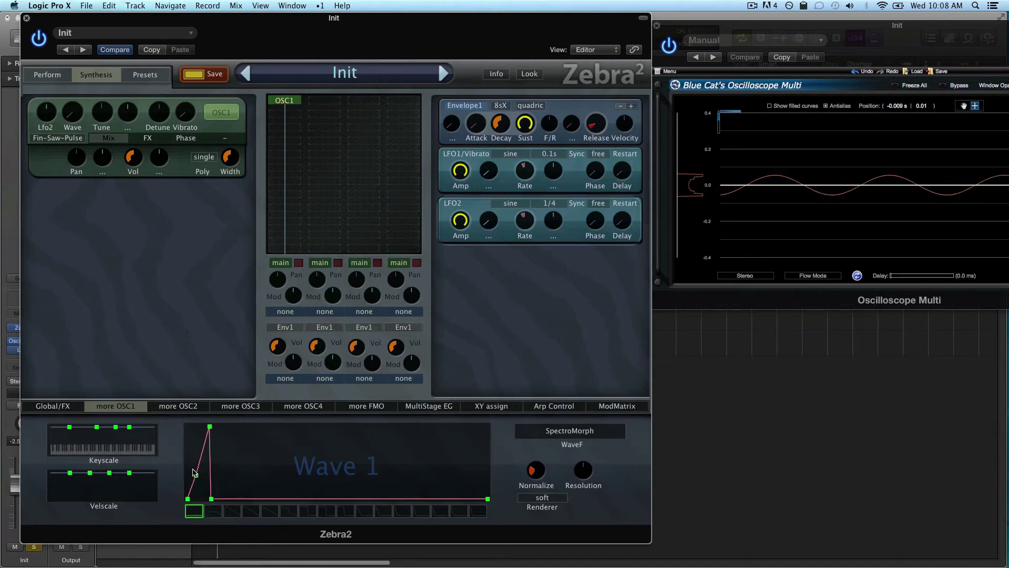
{"action": "right_click", "coordinate": [197, 480]}
{"action": "left_click_drag", "start_coordinate": [196, 476], "coordinate": [204, 508]}
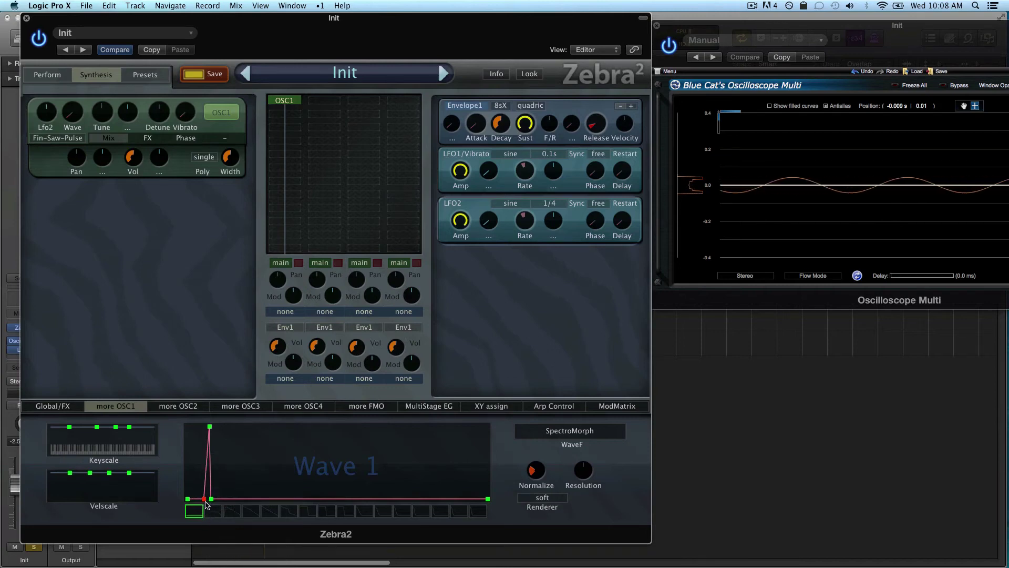
{"action": "left_click_drag", "start_coordinate": [204, 508], "coordinate": [207, 509]}
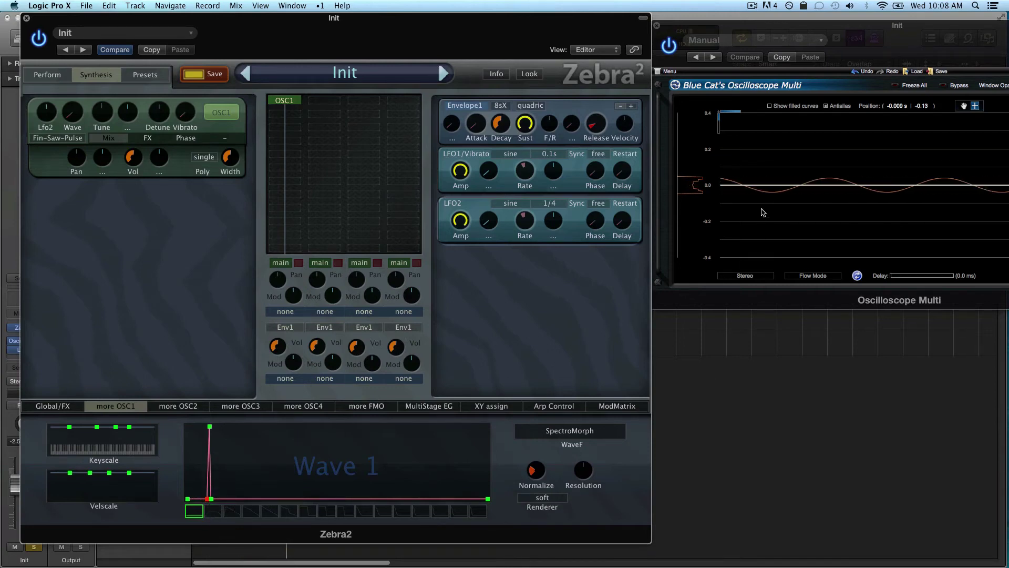
Switch to SpectroBlend, try and erase test spikes, leaving only the fundamental harmonic bar.
{"action": "left_click", "coordinate": [566, 432]}
{"action": "left_click", "coordinate": [589, 477]}
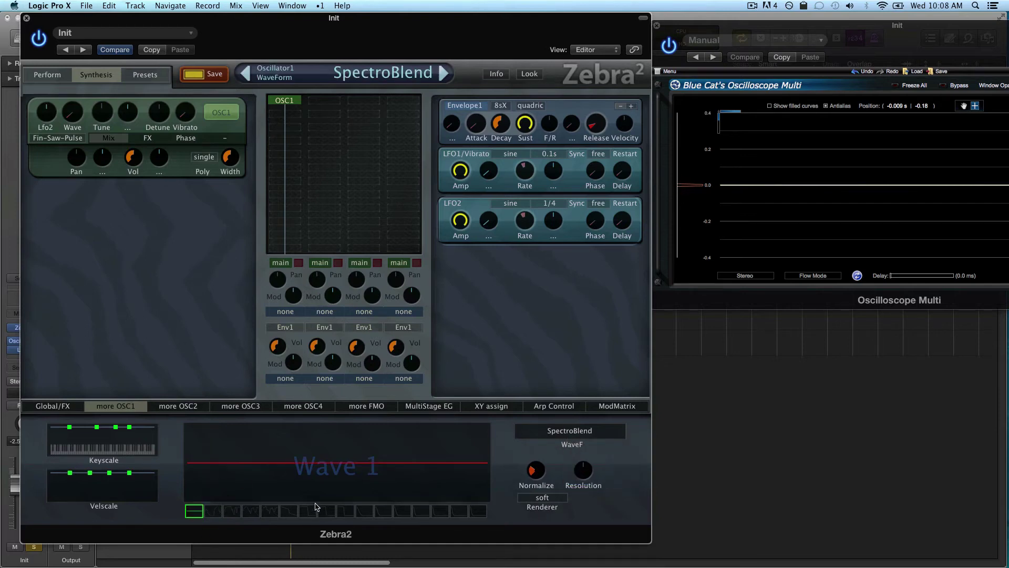
{"action": "left_click", "coordinate": [195, 430]}
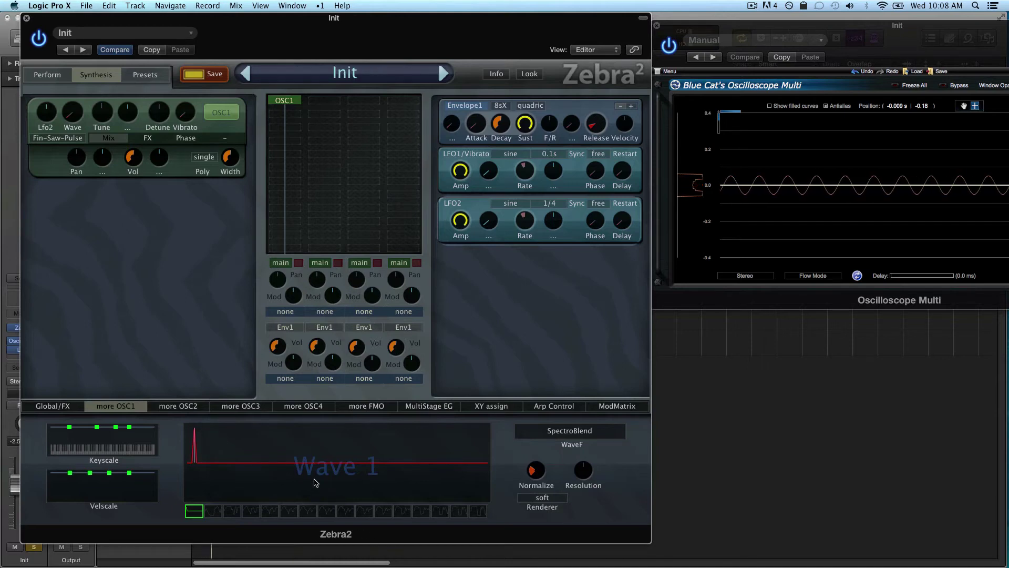
{"action": "left_click_drag", "start_coordinate": [205, 462], "coordinate": [173, 460]}
{"action": "left_click", "coordinate": [315, 432]}
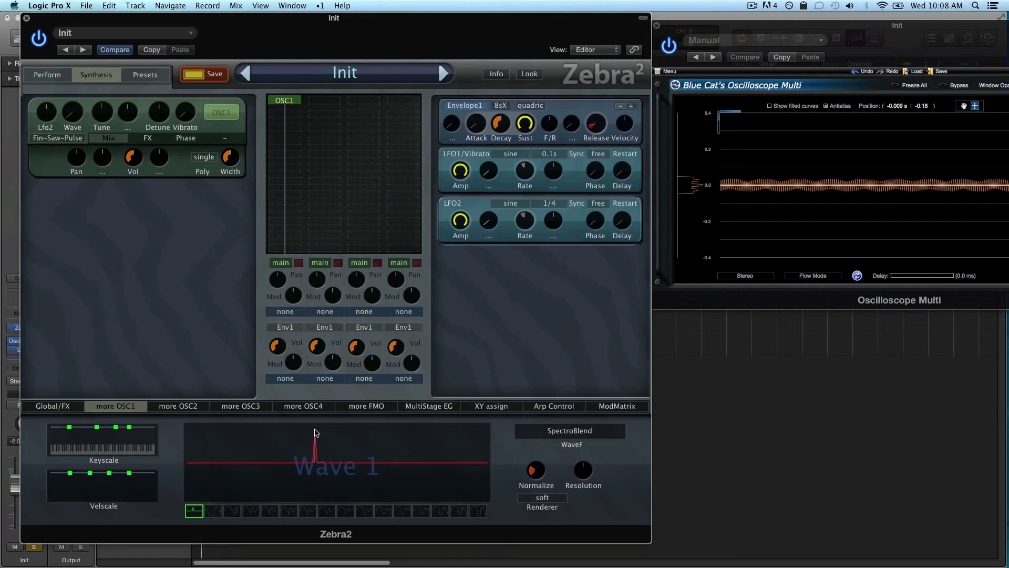
{"action": "mouse_move", "coordinate": [322, 464]}
{"action": "left_mouse_down"}
{"action": "mouse_move", "coordinate": [294, 462]}
{"action": "mouse_move", "coordinate": [239, 430]}
{"action": "mouse_move", "coordinate": [251, 460]}
{"action": "mouse_move", "coordinate": [222, 462]}
{"action": "left_mouse_up"}
{"action": "left_click", "coordinate": [240, 433]}
{"action": "left_click", "coordinate": [215, 429]}
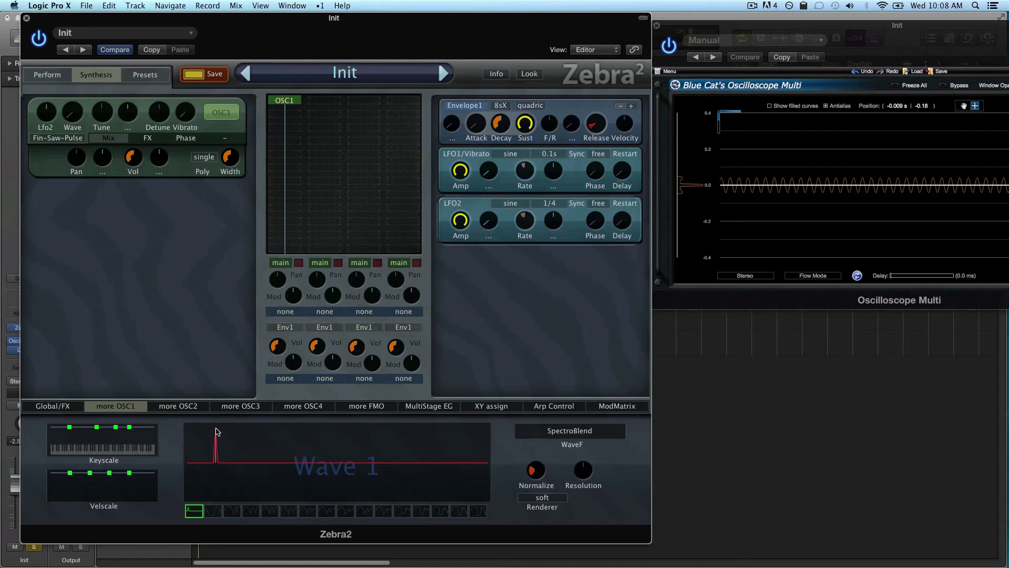
{"action": "left_click_drag", "start_coordinate": [226, 467], "coordinate": [206, 463]}
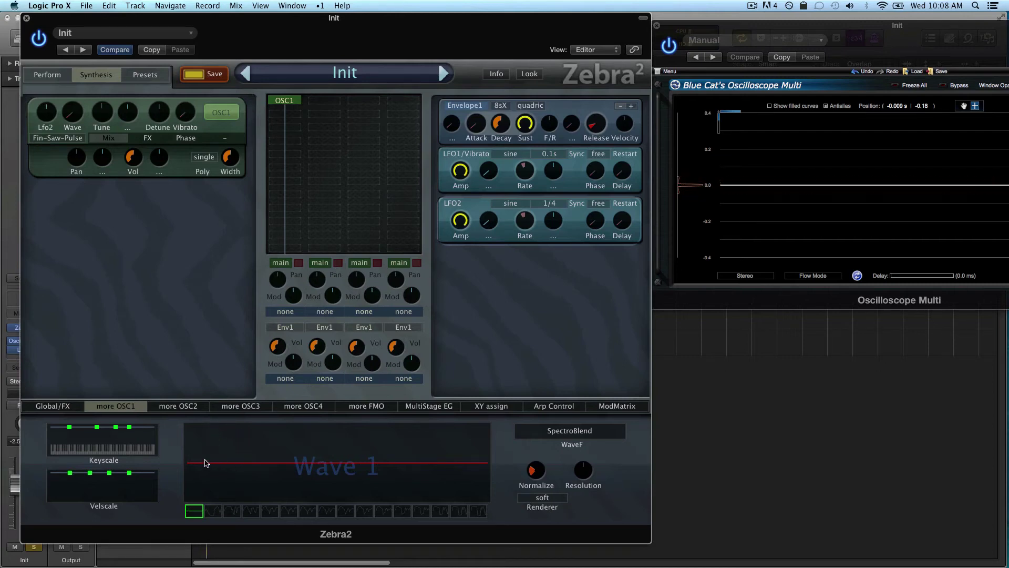
{"action": "left_click", "coordinate": [194, 433]}
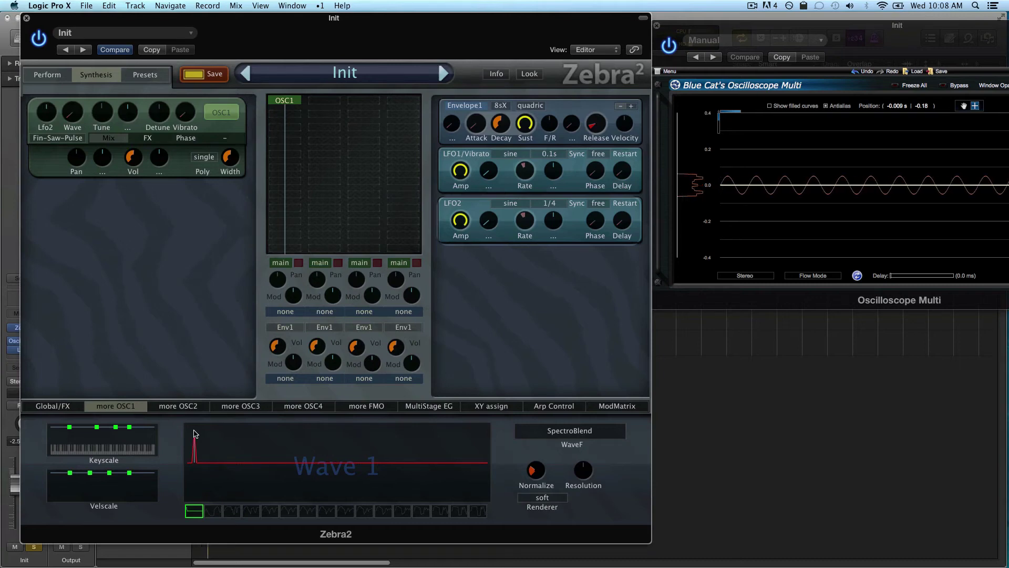
Sketch a shape in Wave 16, then add decaying harmonic bars to Wave 1.
{"action": "left_click", "coordinate": [478, 510]}
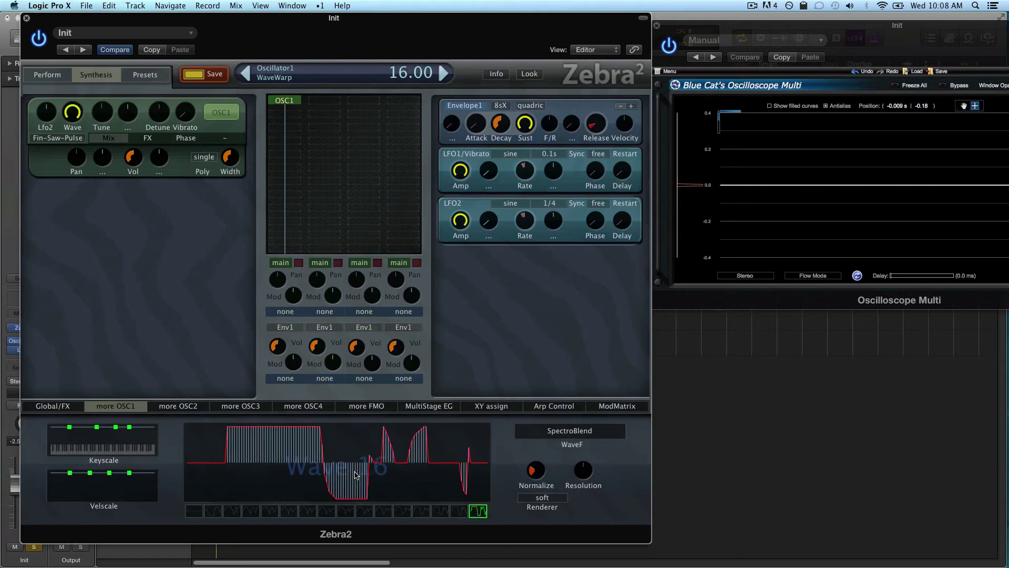
{"action": "mouse_move", "coordinate": [309, 494]}
{"action": "left_mouse_down"}
{"action": "mouse_move", "coordinate": [351, 460]}
{"action": "mouse_move", "coordinate": [323, 457]}
{"action": "mouse_move", "coordinate": [354, 438]}
{"action": "mouse_move", "coordinate": [385, 467]}
{"action": "left_mouse_up"}
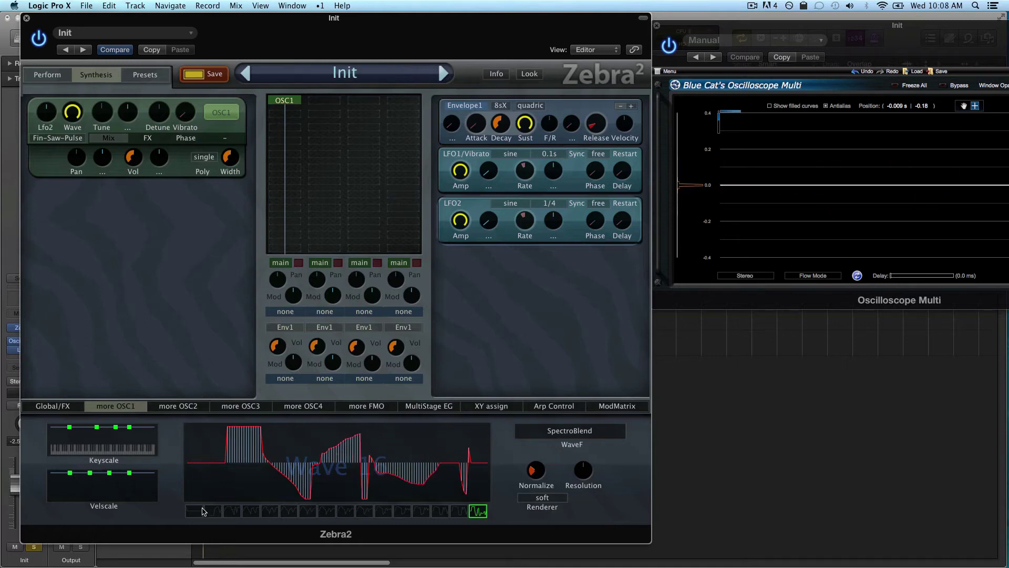
{"action": "left_click", "coordinate": [199, 510]}
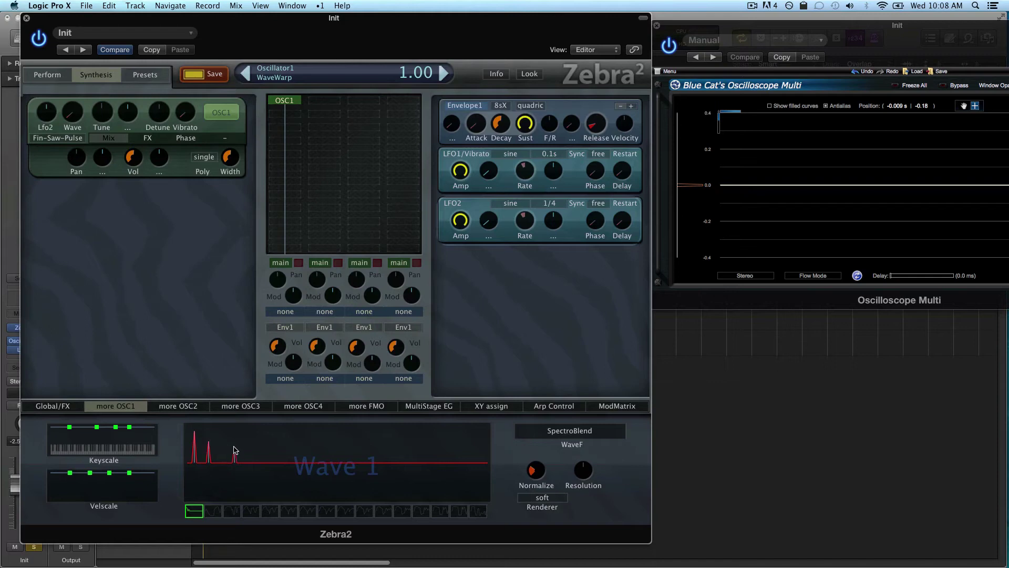
{"action": "left_click", "coordinate": [253, 444]}
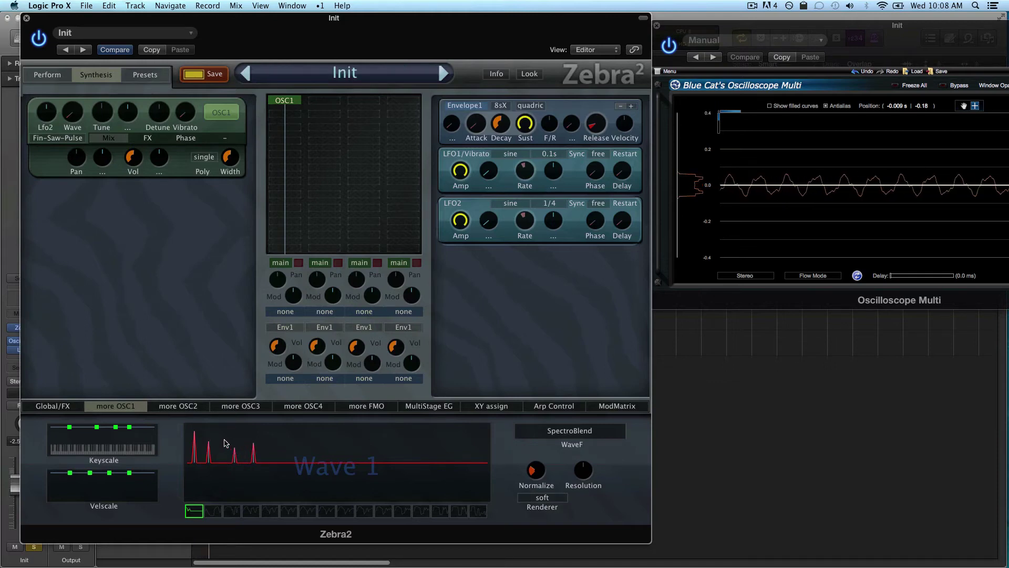
{"action": "left_click", "coordinate": [220, 443]}
{"action": "left_click", "coordinate": [242, 451]}
{"action": "left_click", "coordinate": [265, 459]}
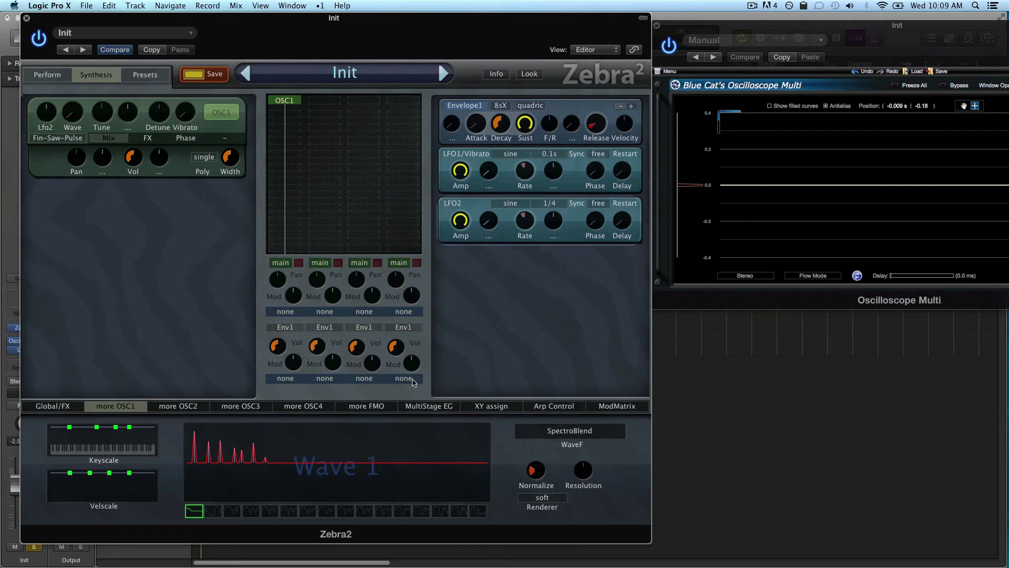
Insert a Rev1 reverb effect in an FX slot with its Wet level at 39.
{"action": "left_click", "coordinate": [71, 401]}
{"action": "left_click", "coordinate": [324, 427]}
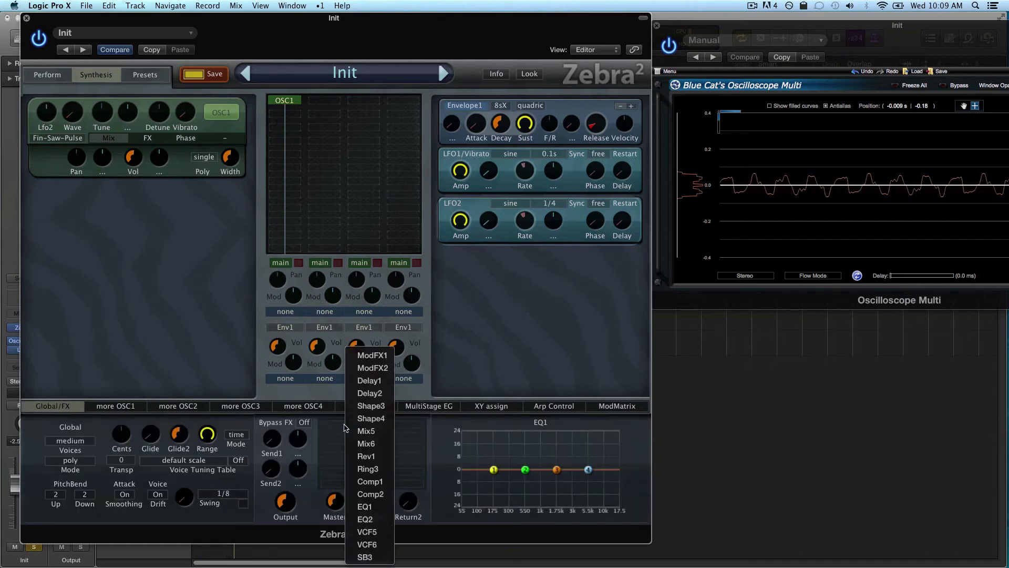
{"action": "left_click", "coordinate": [392, 456]}
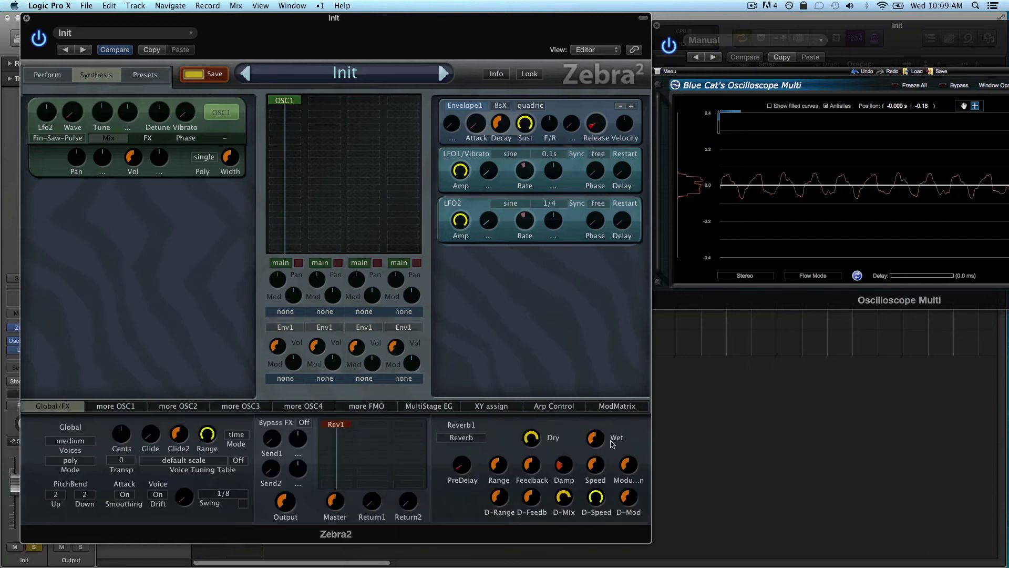
{"action": "left_click_drag", "start_coordinate": [613, 443], "coordinate": [612, 445]}
{"action": "left_click", "coordinate": [617, 406]}
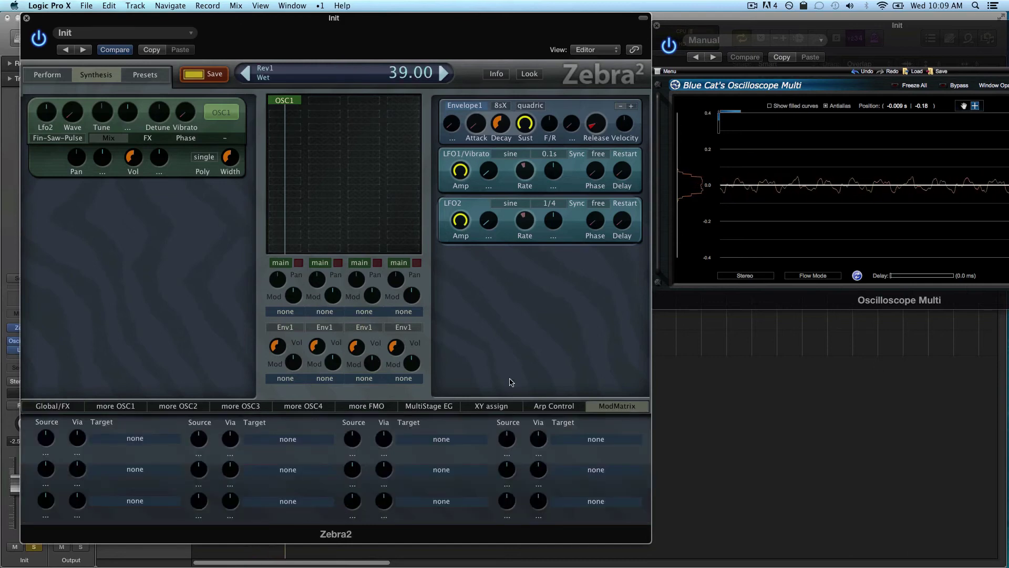
{"action": "left_click", "coordinate": [116, 405]}
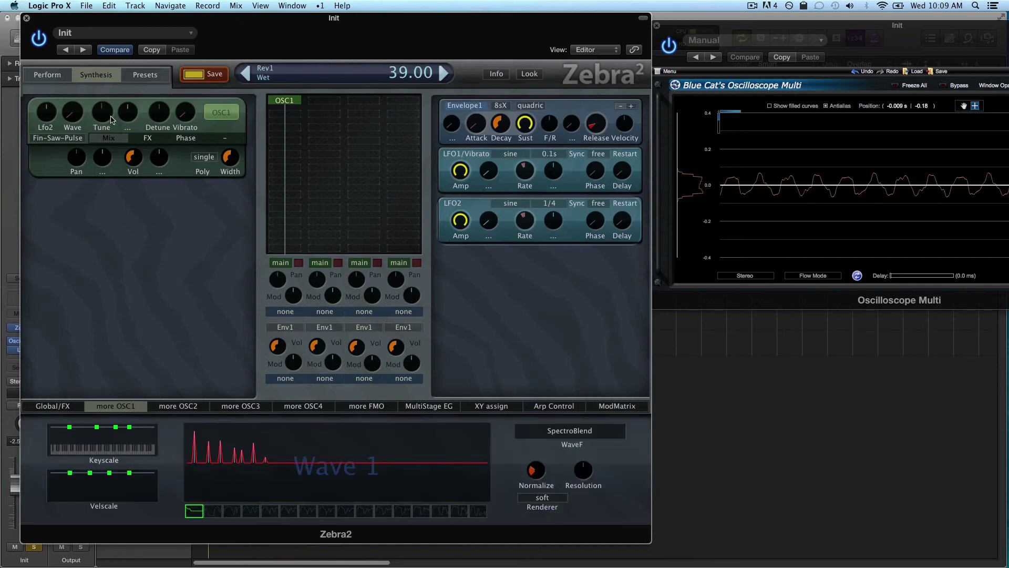
Raise OSC1's Lfo2 wave modulation and flatten Wave 16 to a straight line.
{"action": "mouse_move", "coordinate": [46, 111]}
{"action": "left_mouse_down"}
{"action": "mouse_move", "coordinate": [53, 84]}
{"action": "mouse_move", "coordinate": [53, 94]}
{"action": "left_mouse_up"}
{"action": "left_click", "coordinate": [213, 510]}
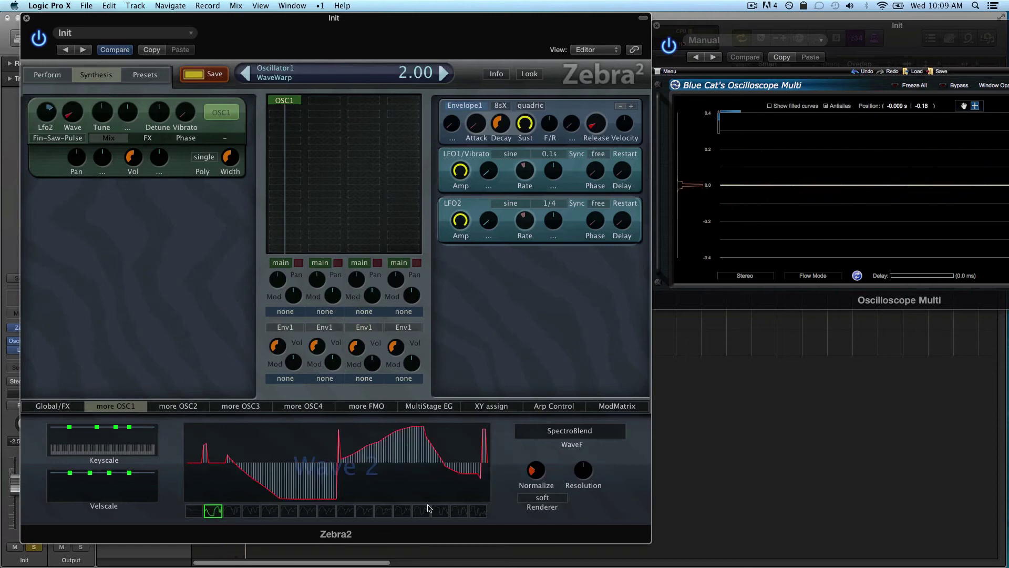
{"action": "left_click", "coordinate": [478, 510]}
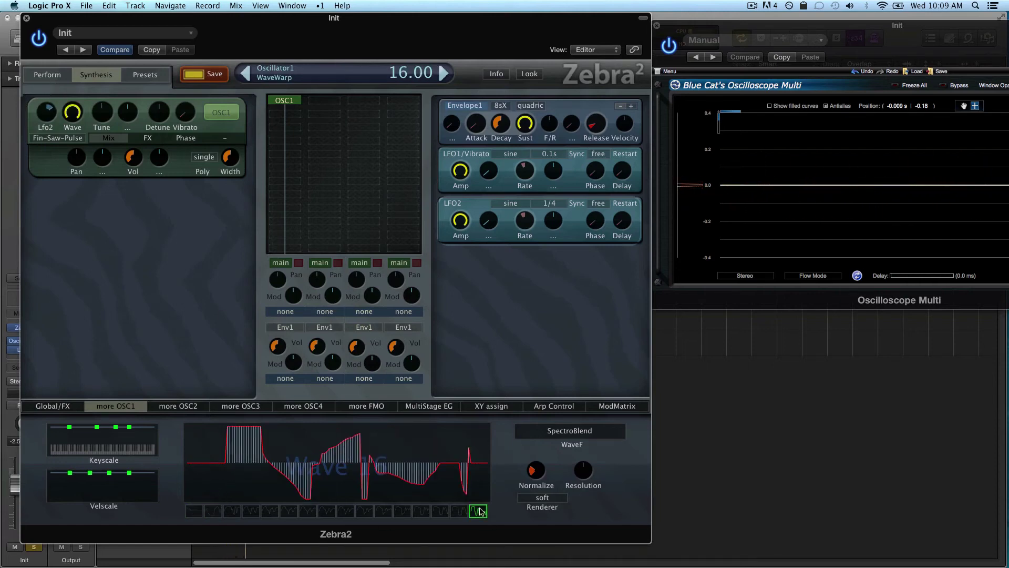
{"action": "left_click", "coordinate": [215, 509]}
{"action": "left_click", "coordinate": [482, 515]}
{"action": "left_click", "coordinate": [482, 515]}
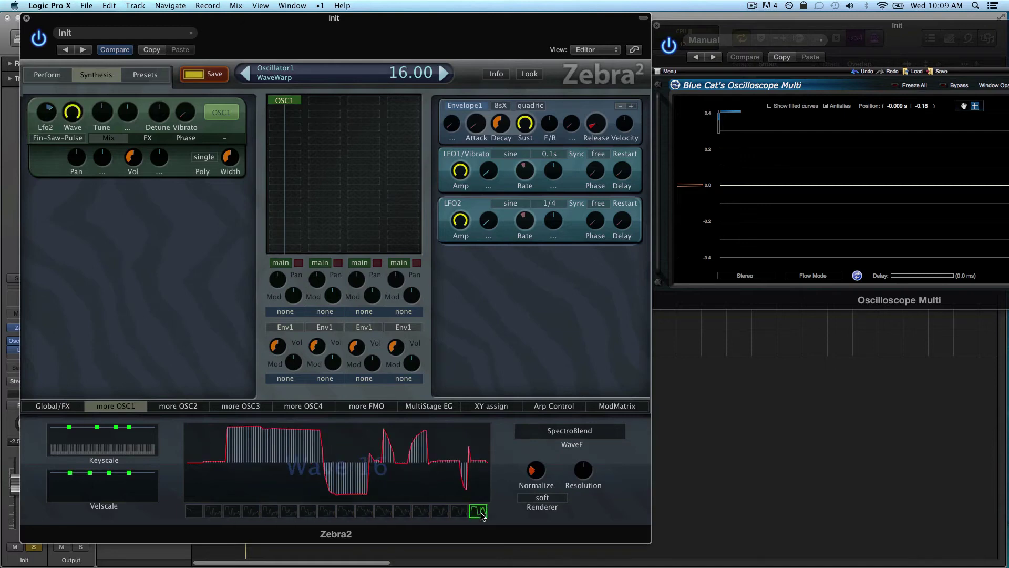
{"action": "left_click_drag", "start_coordinate": [483, 463], "coordinate": [179, 459]}
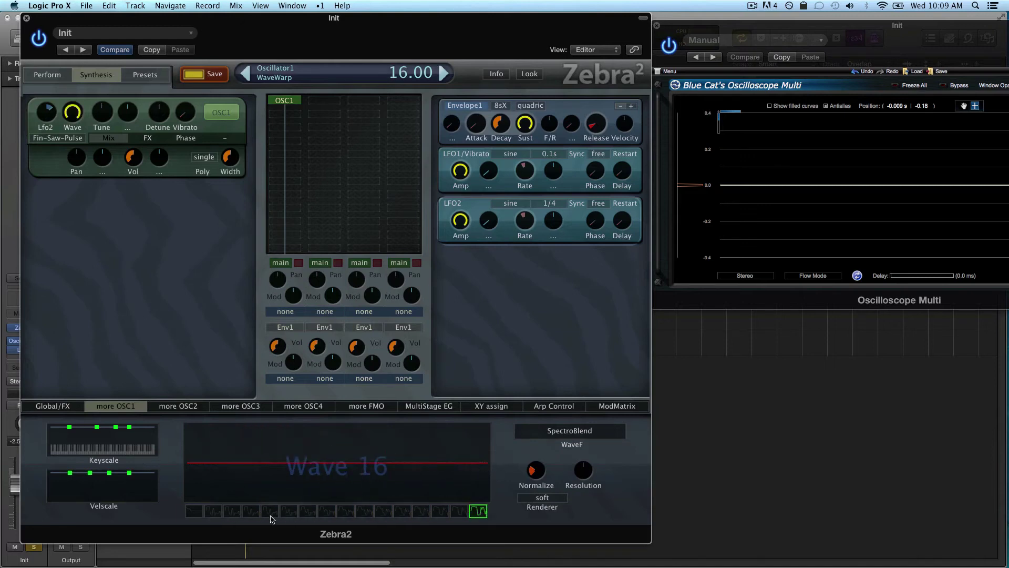
Flatten Wave 2 and clear the in-between wave slots so they are empty.
{"action": "left_click", "coordinate": [219, 510]}
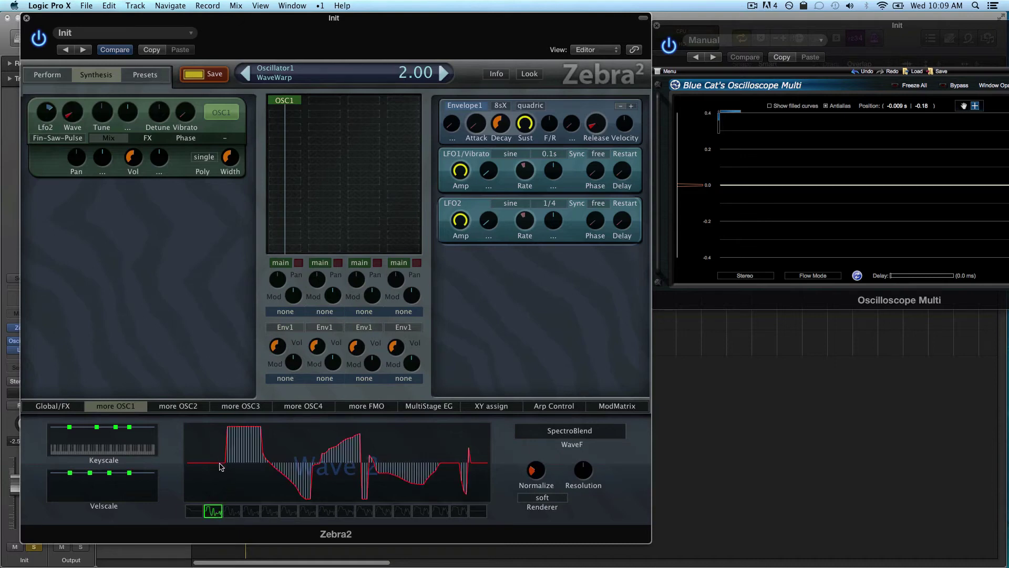
{"action": "left_click_drag", "start_coordinate": [219, 467], "coordinate": [505, 489]}
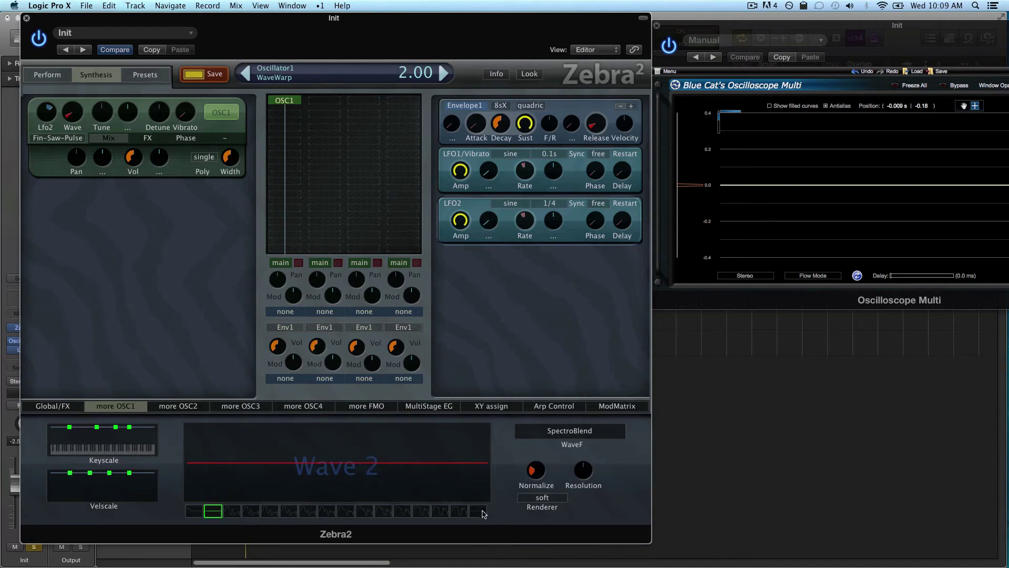
{"action": "right_click", "coordinate": [483, 514]}
{"action": "left_click", "coordinate": [507, 519]}
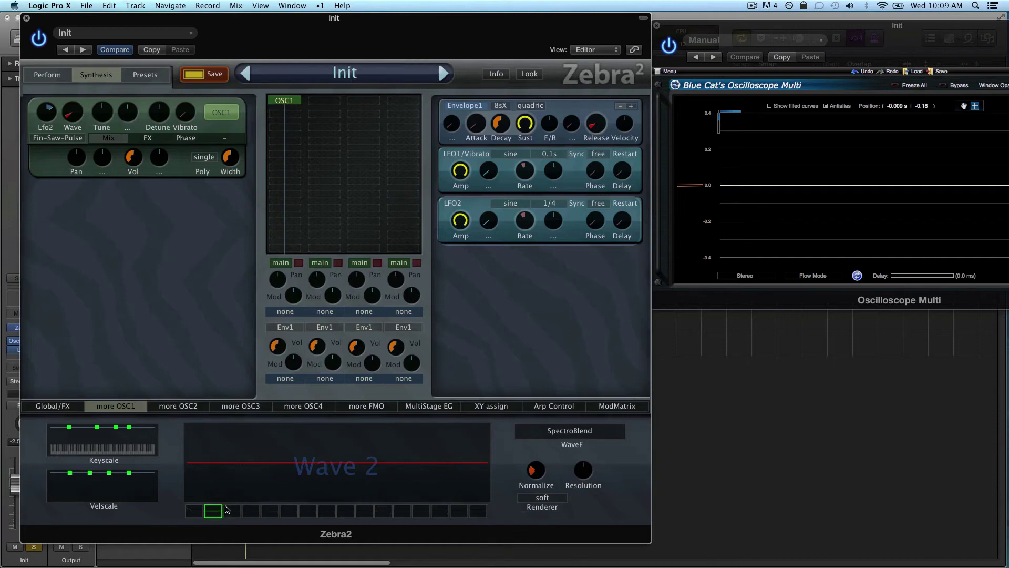
{"action": "left_click", "coordinate": [483, 513]}
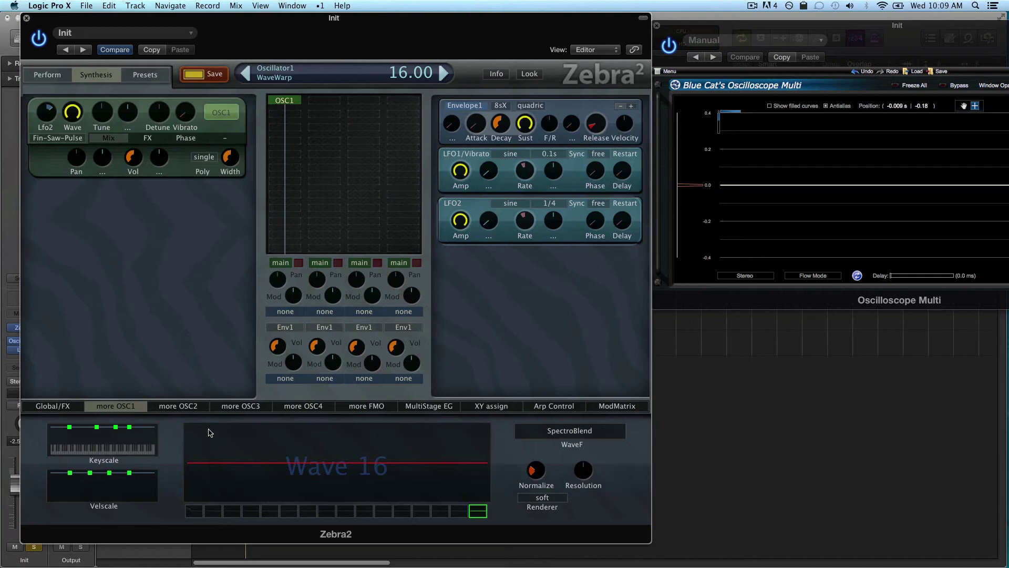
Draw two harmonic spikes in Wave 16 and morph the waves from Wave 1 to Wave 16.
{"action": "left_click", "coordinate": [228, 430]}
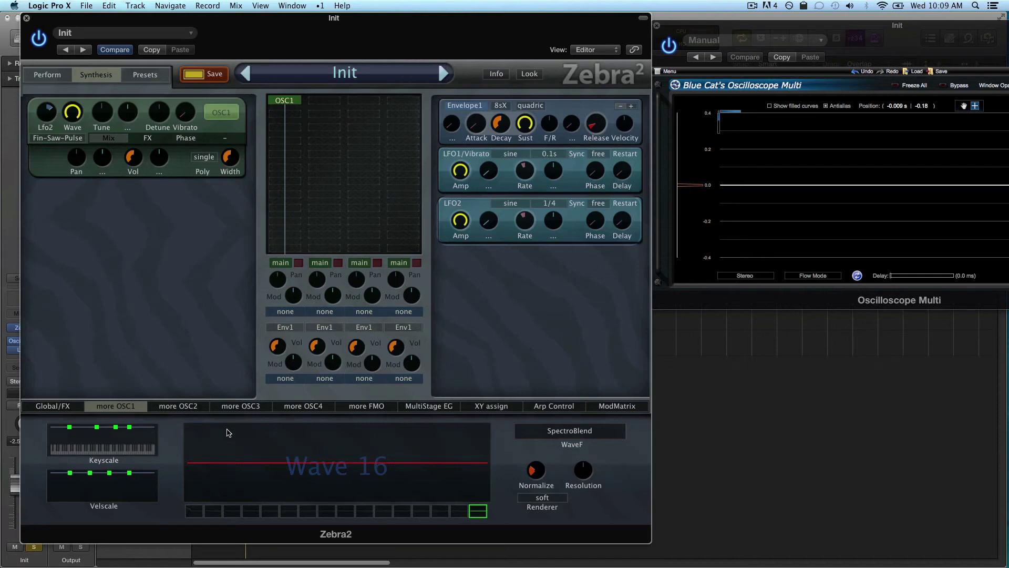
{"action": "left_click", "coordinate": [204, 430]}
{"action": "left_click", "coordinate": [195, 513]}
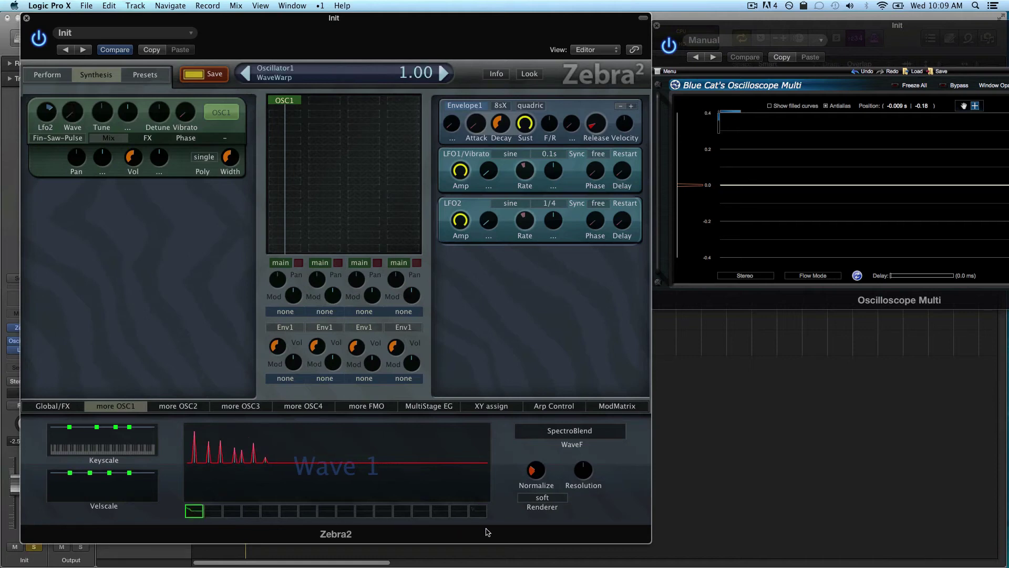
{"action": "right_click", "coordinate": [483, 514]}
{"action": "left_click", "coordinate": [492, 520]}
{"action": "left_click_drag", "start_coordinate": [79, 123], "coordinate": [58, 109]}
Tune OSC1 to -24, set Lfo2 wave-scan depth to 16, and LFO2 rate to 114.
{"action": "left_click_drag", "start_coordinate": [531, 227], "coordinate": [532, 245]}
{"action": "left_click_drag", "start_coordinate": [106, 115], "coordinate": [115, 153]}
{"action": "scroll", "coordinate": [104, 119], "scroll_direction": "up", "scroll_amount": 2}
{"action": "scroll", "coordinate": [104, 119], "scroll_direction": "down", "scroll_amount": 2}
{"action": "scroll", "coordinate": [104, 120], "scroll_direction": "up", "scroll_amount": 2}
{"action": "scroll", "coordinate": [104, 119], "scroll_direction": "down", "scroll_amount": 1}
{"action": "left_click_drag", "start_coordinate": [518, 221], "coordinate": [523, 188]}
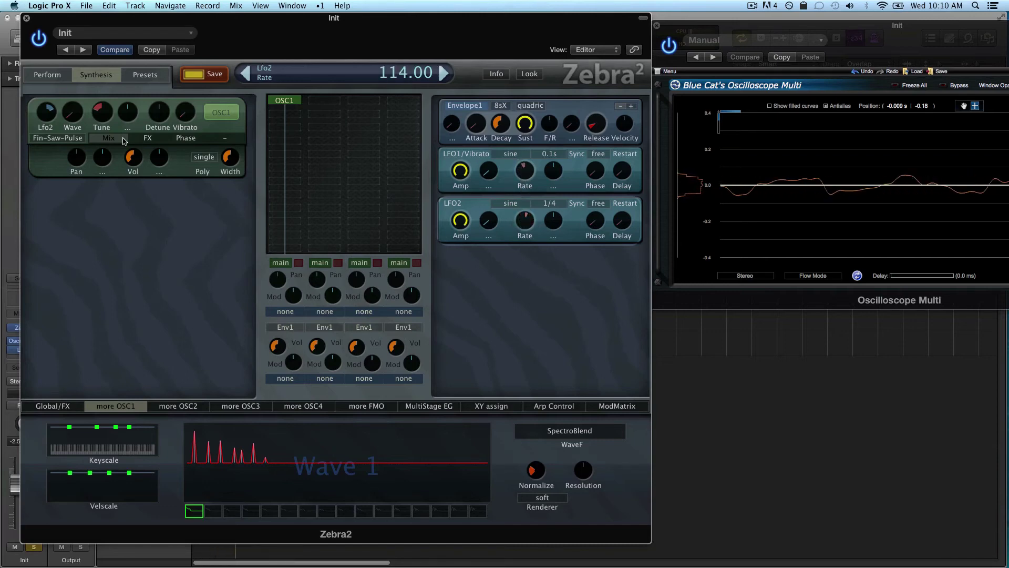
{"action": "left_click_drag", "start_coordinate": [50, 117], "coordinate": [49, 109]}
{"action": "left_click_drag", "start_coordinate": [520, 208], "coordinate": [532, 235]}
Give LFO2 a saw-down waveform, nudge its rate up, and sync it at 1/16.
{"action": "left_click", "coordinate": [550, 203]}
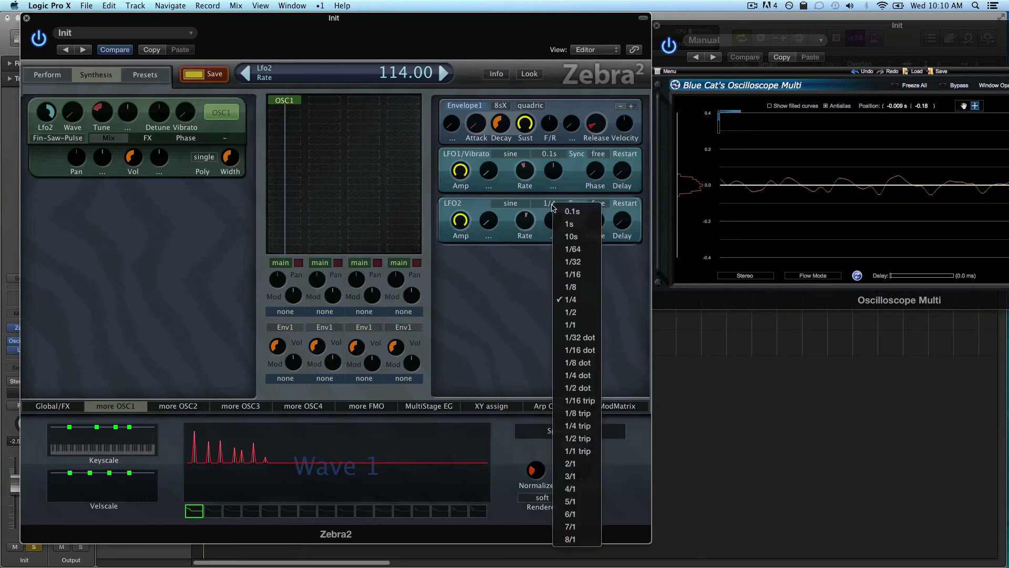
{"action": "left_click", "coordinate": [517, 168]}
{"action": "left_click", "coordinate": [523, 205]}
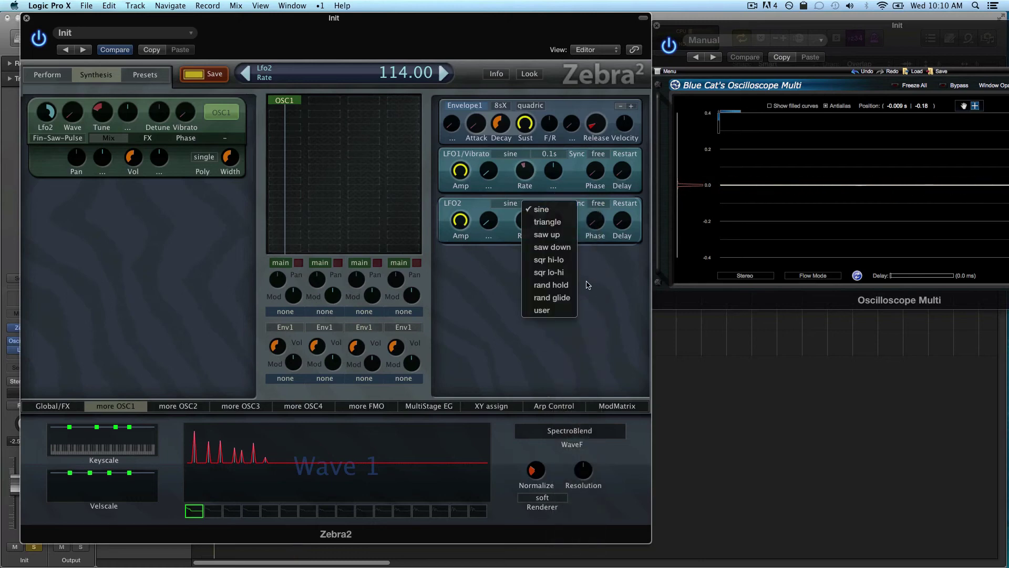
{"action": "left_click", "coordinate": [552, 246]}
{"action": "left_click_drag", "start_coordinate": [534, 229], "coordinate": [539, 161]}
{"action": "left_click", "coordinate": [552, 205]}
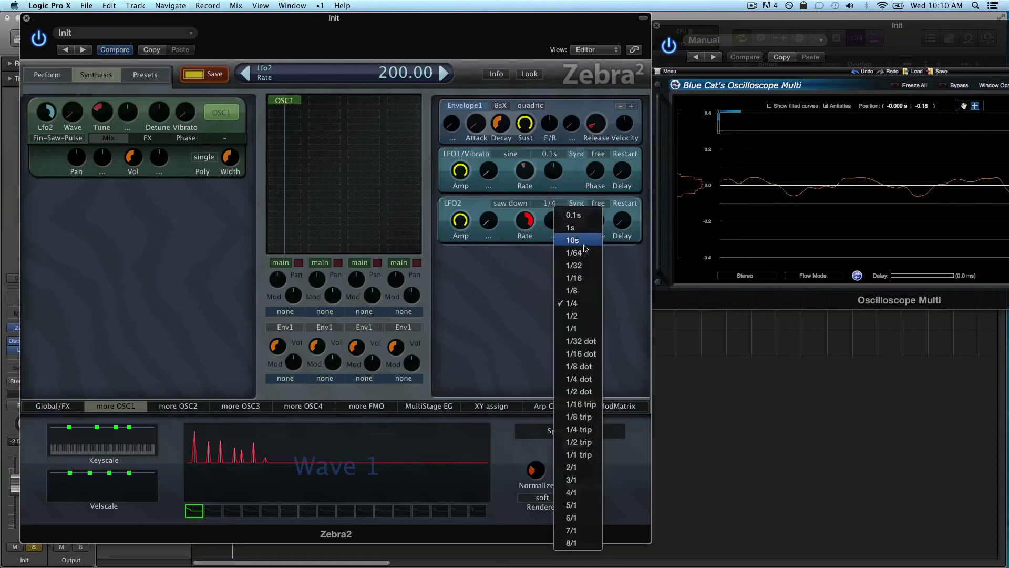
{"action": "left_click", "coordinate": [586, 280]}
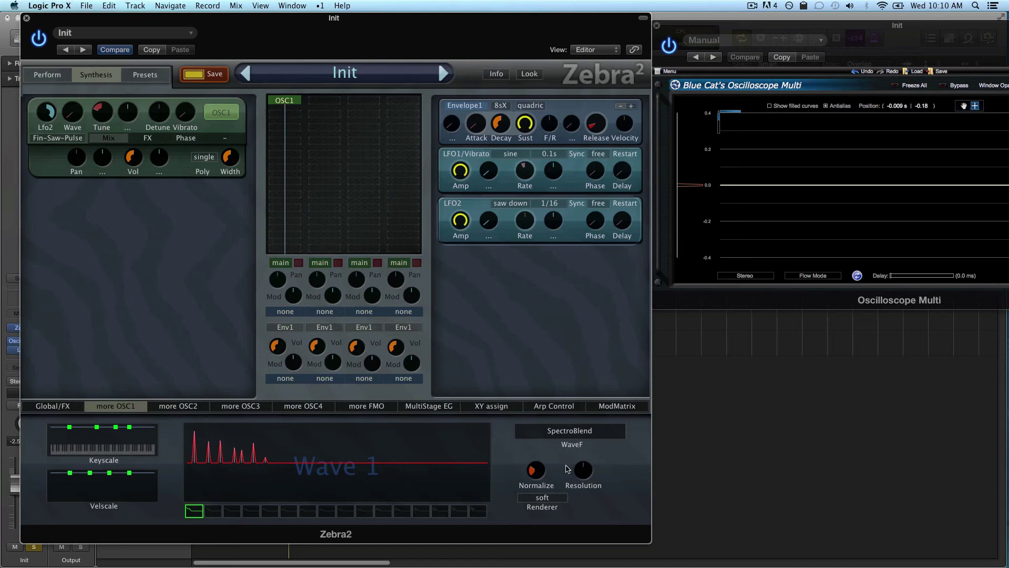
{"action": "left_click", "coordinate": [580, 436]}
{"action": "left_click", "coordinate": [647, 451]}
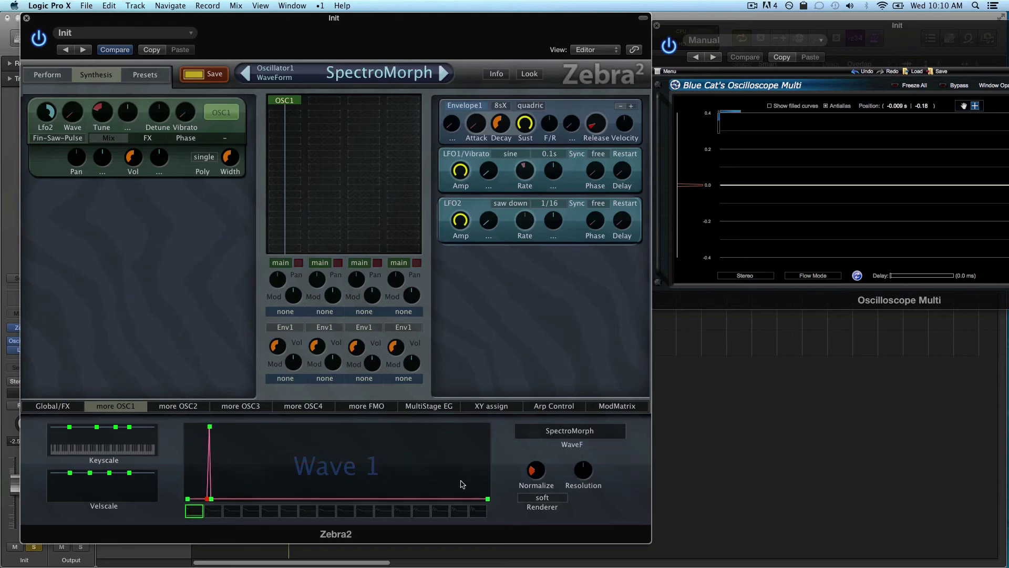
{"action": "left_click", "coordinate": [580, 437]}
{"action": "left_click", "coordinate": [635, 479]}
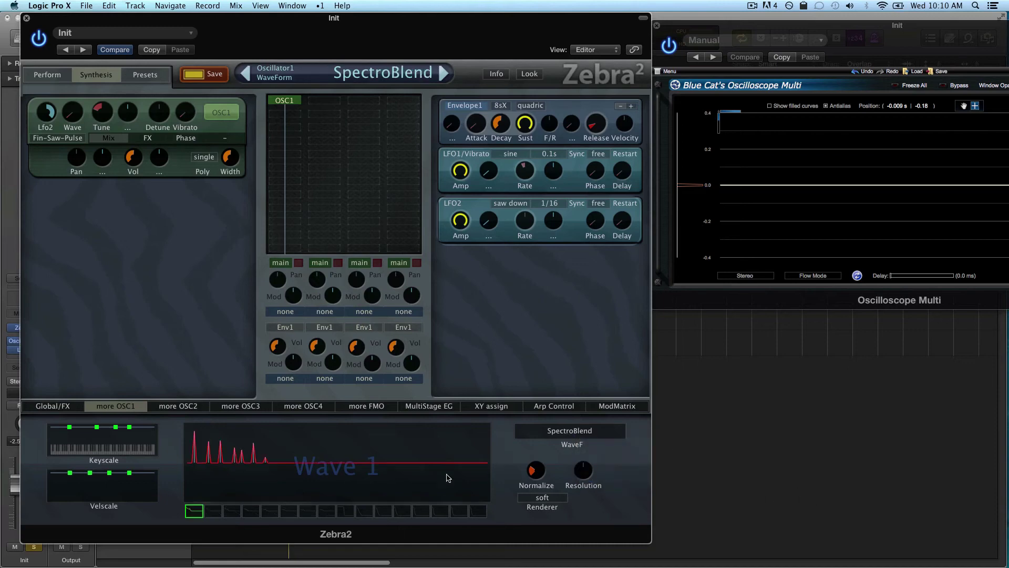
Draw six downward anti-phase harmonics into Wave 1 and reset the Lfo2 modulation depth to 0.
{"action": "left_click", "coordinate": [218, 484]}
{"action": "left_click", "coordinate": [283, 489]}
{"action": "left_click", "coordinate": [257, 486]}
{"action": "left_click", "coordinate": [234, 488]}
{"action": "left_click", "coordinate": [196, 493]}
{"action": "left_click", "coordinate": [206, 493]}
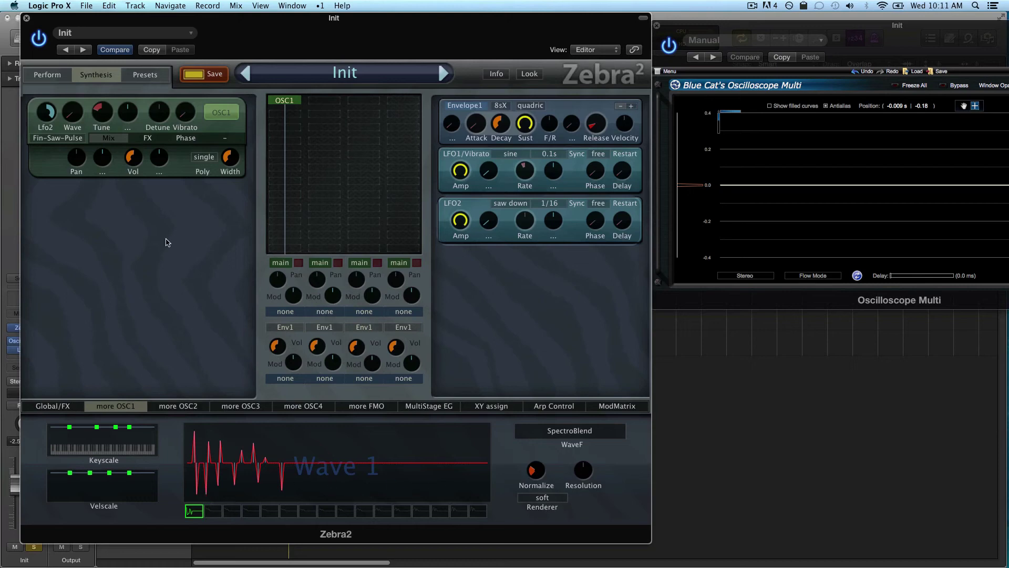
{"action": "double_click", "coordinate": [45, 111]}
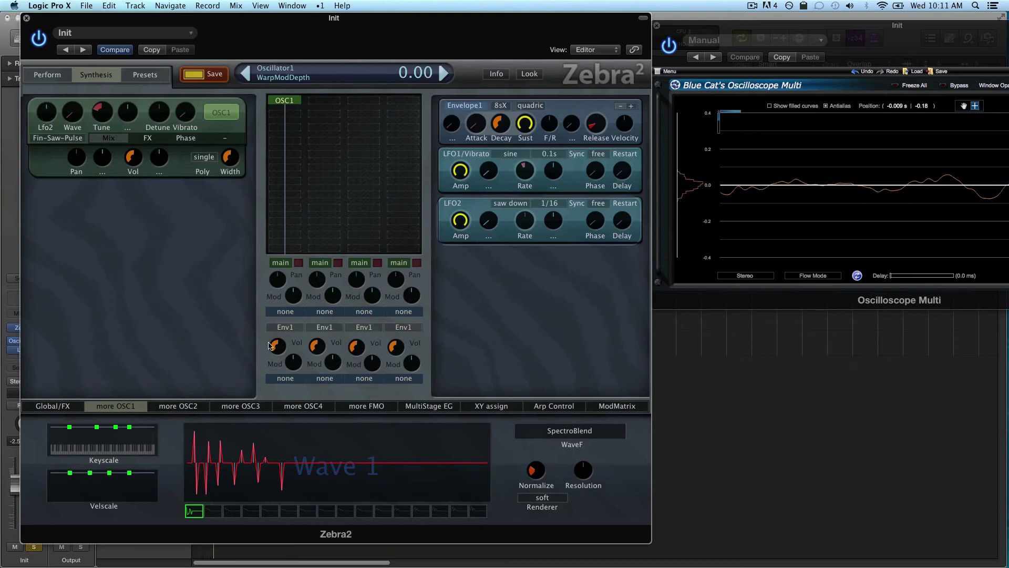
Add a mix of upward and downward harmonics across Wave 1, then clear it empty.
{"action": "left_click", "coordinate": [324, 492]}
{"action": "left_click", "coordinate": [364, 492]}
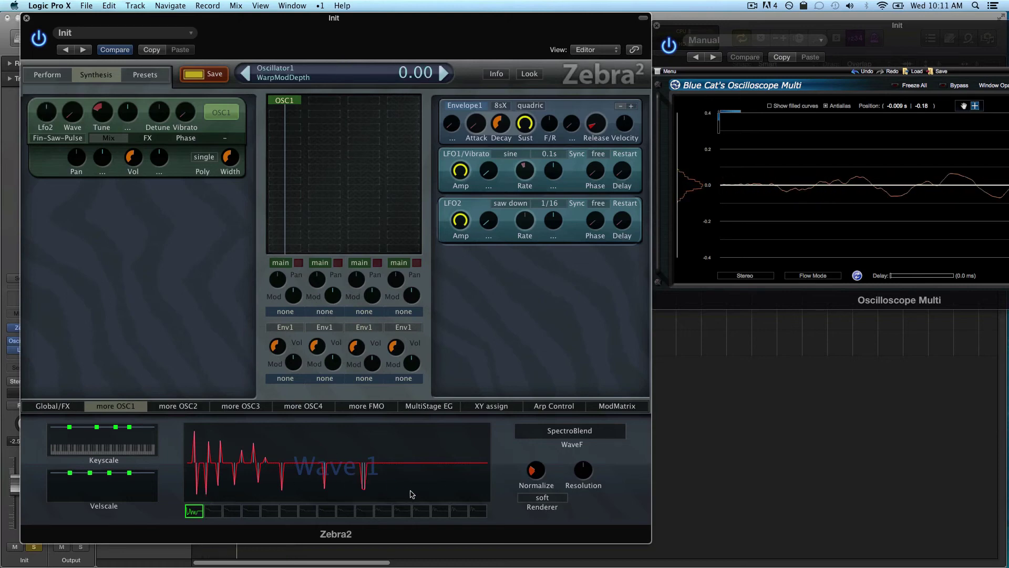
{"action": "left_click", "coordinate": [411, 492]}
{"action": "left_click", "coordinate": [463, 482]}
{"action": "left_click", "coordinate": [374, 428]}
{"action": "left_click", "coordinate": [338, 427]}
{"action": "left_click", "coordinate": [293, 431]}
{"action": "left_click", "coordinate": [315, 436]}
{"action": "left_click", "coordinate": [309, 488]}
{"action": "left_click", "coordinate": [269, 493]}
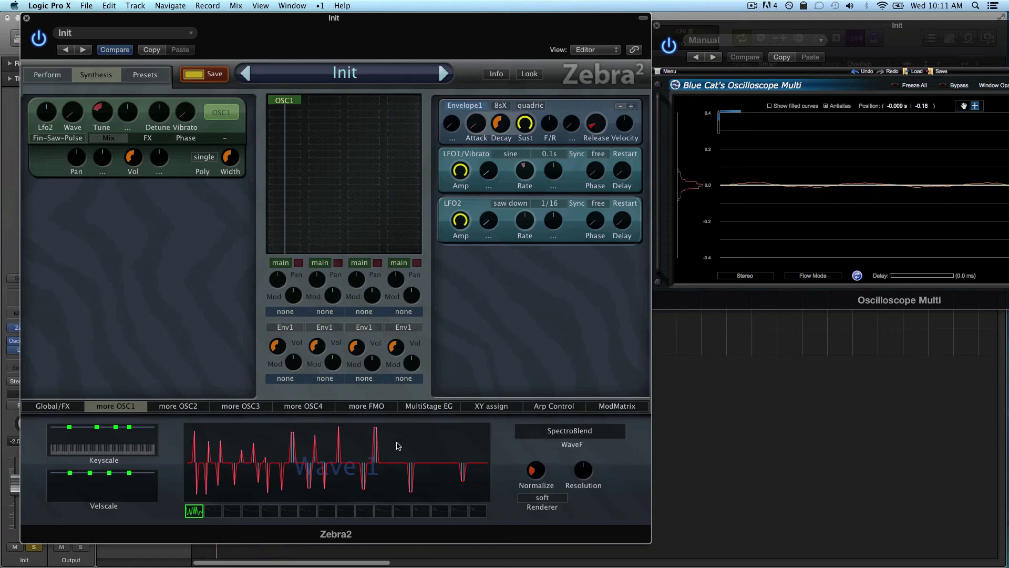
{"action": "right_click", "coordinate": [471, 462]}
{"action": "left_click", "coordinate": [451, 491]}
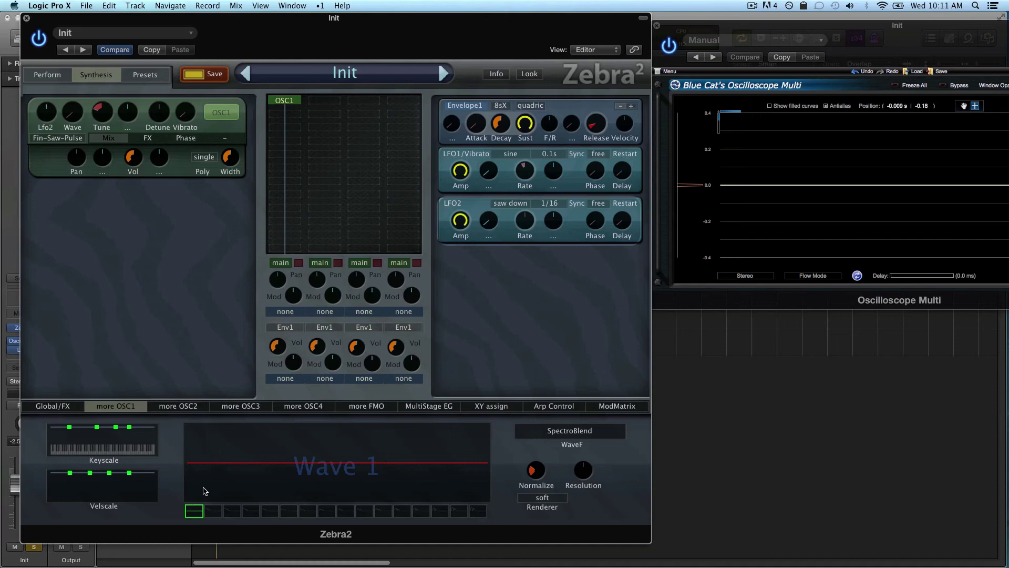
Draw one low harmonic in Wave 1 as both a positive and a negative spike.
{"action": "left_click", "coordinate": [206, 432]}
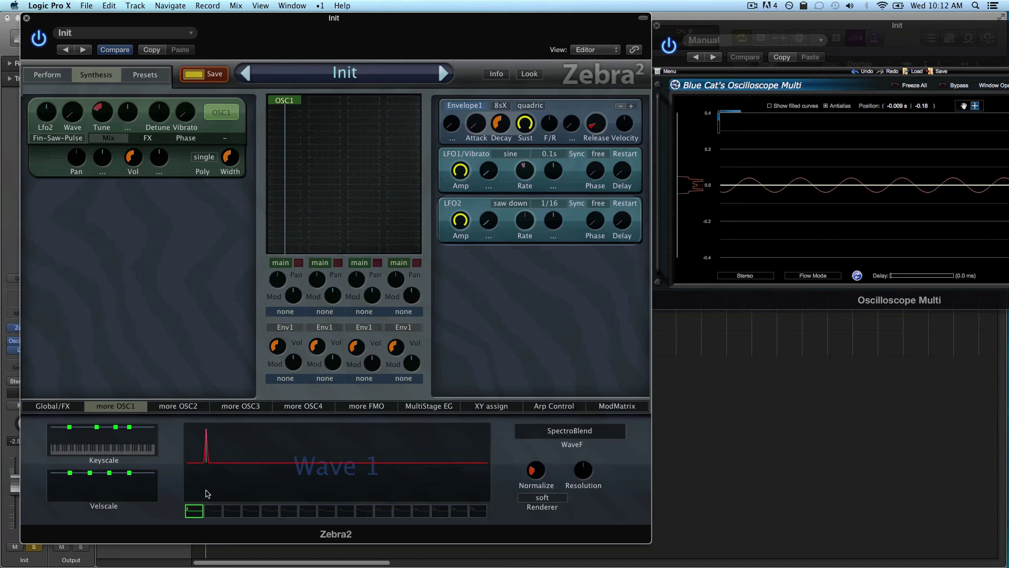
{"action": "left_click", "coordinate": [211, 494]}
{"action": "left_click_drag", "start_coordinate": [213, 496], "coordinate": [204, 494]}
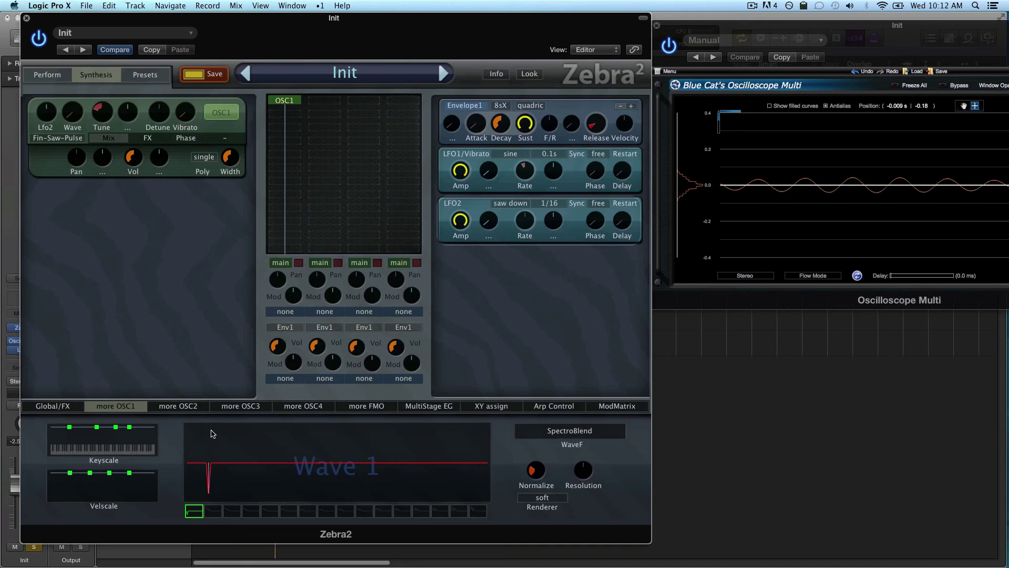
{"action": "left_click", "coordinate": [211, 429]}
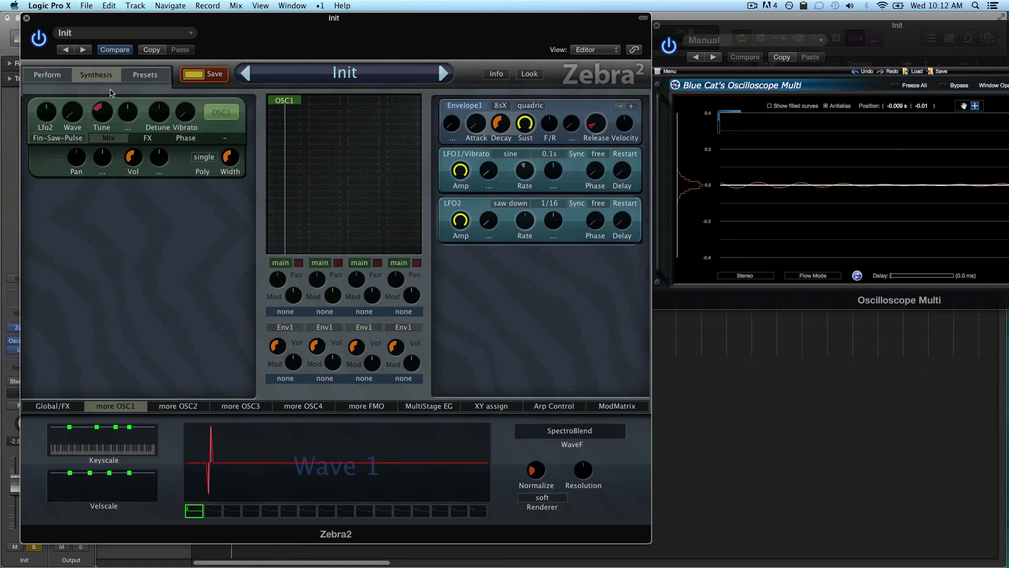
Load the Factory OSCs 'Bells Flipper' preset into OSC1 and close the browser.
{"action": "left_click", "coordinate": [82, 140]}
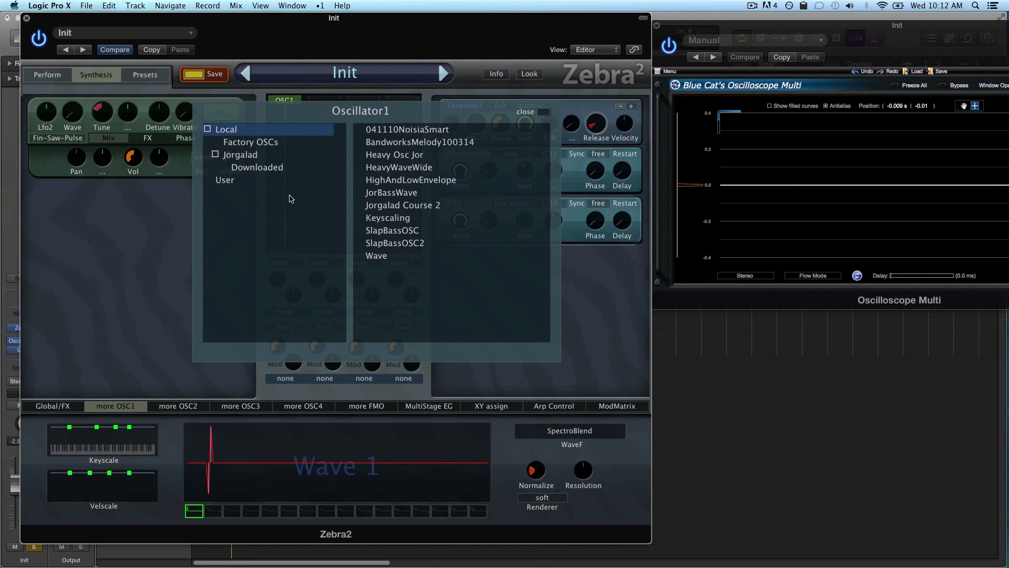
{"action": "left_click", "coordinate": [282, 141]}
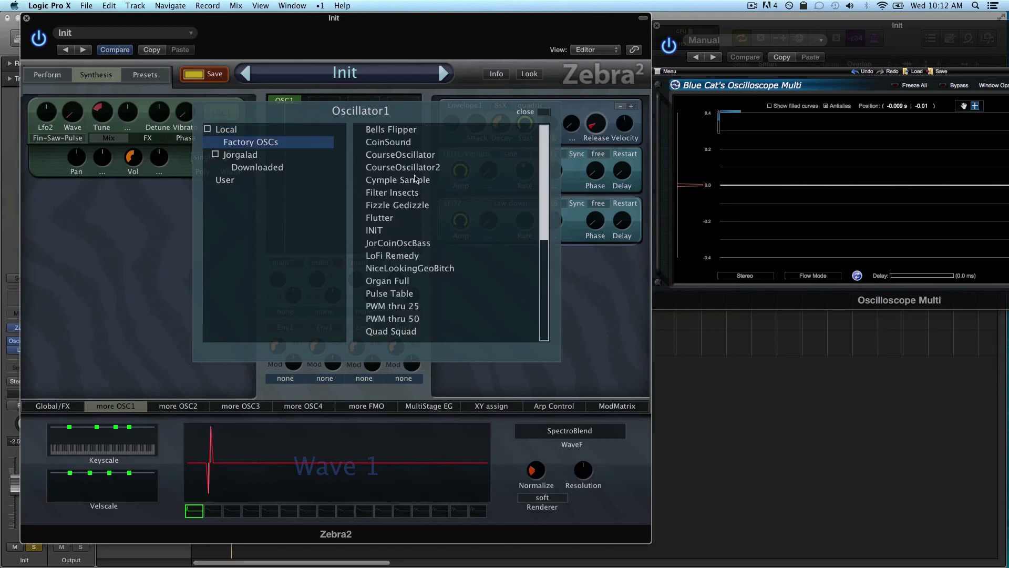
{"action": "left_click", "coordinate": [417, 131]}
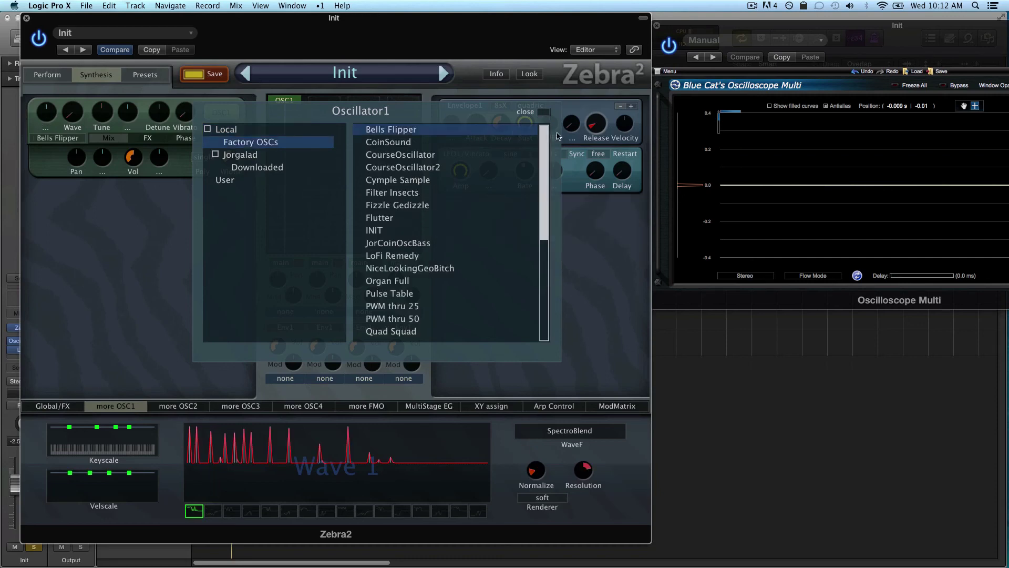
{"action": "left_click", "coordinate": [545, 113]}
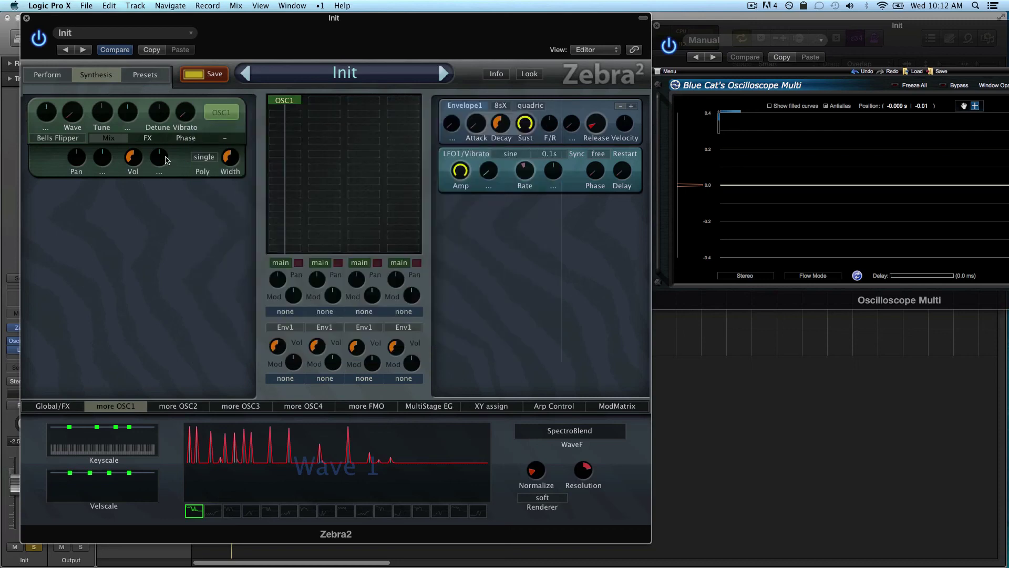
Compare Waves 1, 2 and 3 of the Bells Flipper table, noting Wave 2's inverted harmonics.
{"action": "left_click", "coordinate": [217, 512]}
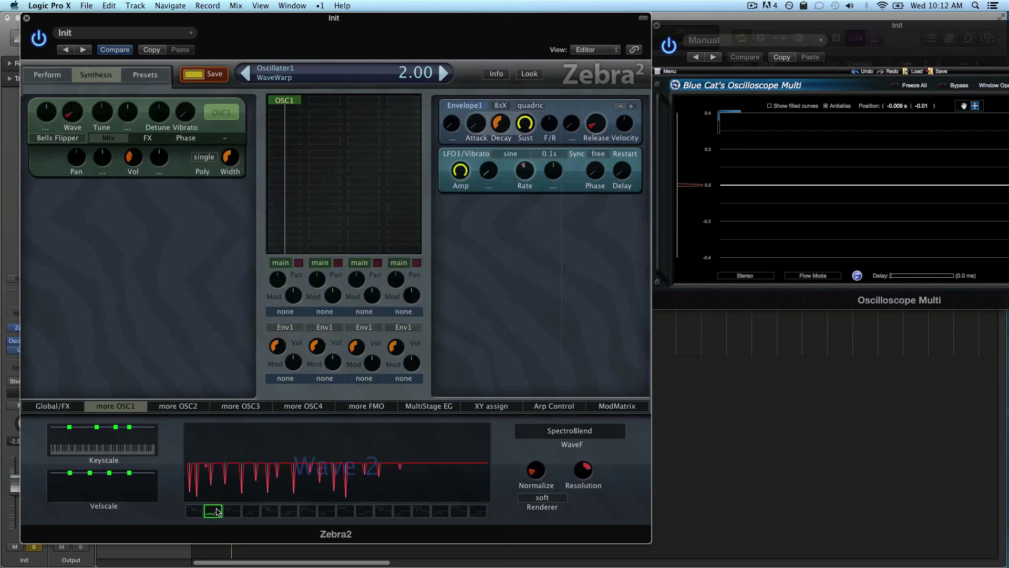
{"action": "left_click", "coordinate": [233, 512]}
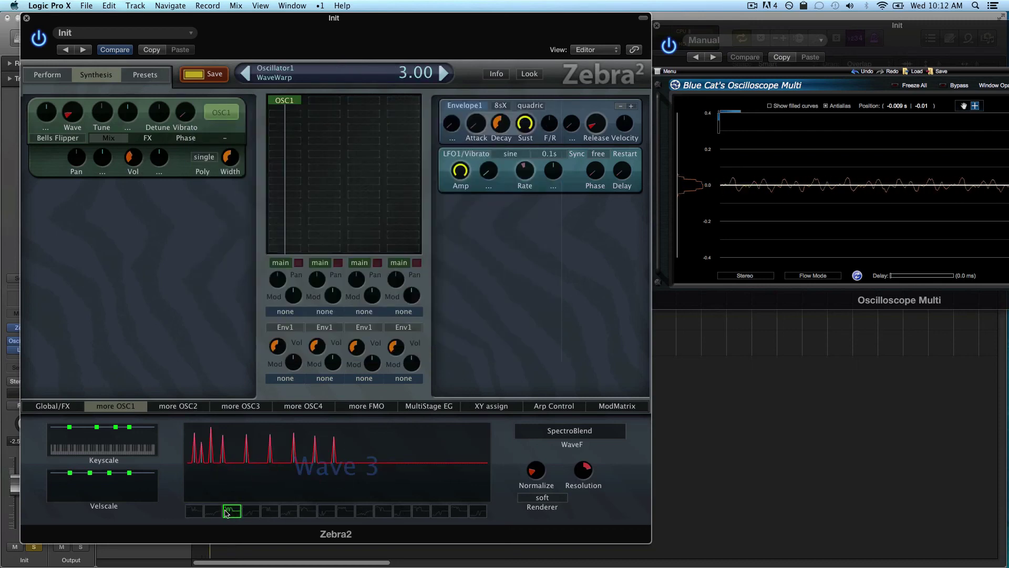
{"action": "left_click", "coordinate": [217, 514]}
{"action": "left_click", "coordinate": [200, 513]}
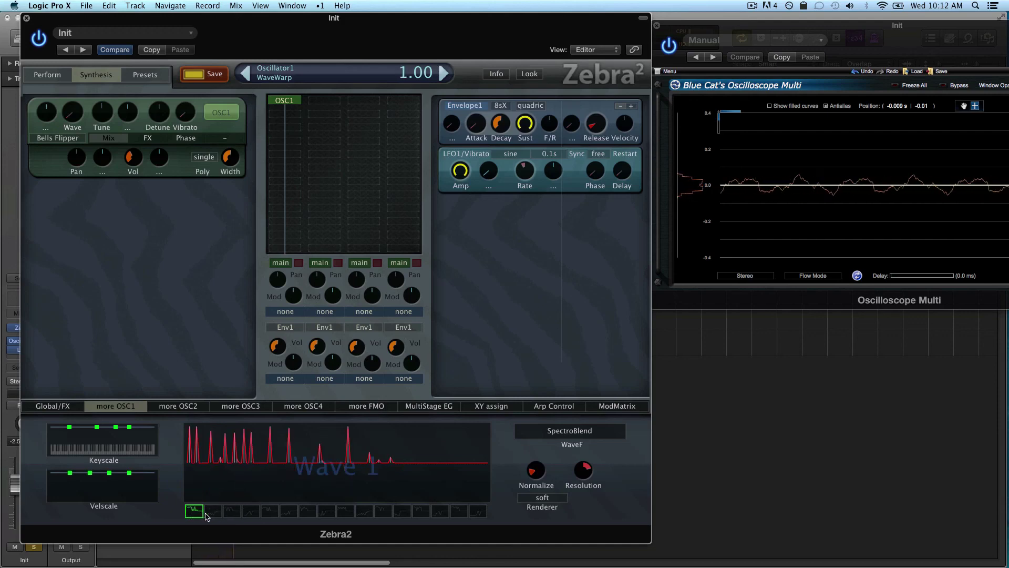
{"action": "left_click", "coordinate": [216, 512]}
{"action": "left_click", "coordinate": [200, 513]}
{"action": "left_click", "coordinate": [215, 512]}
{"action": "left_click", "coordinate": [237, 513]}
{"action": "left_click", "coordinate": [216, 513]}
{"action": "left_click", "coordinate": [201, 513]}
{"action": "left_click", "coordinate": [215, 513]}
{"action": "left_click", "coordinate": [200, 513]}
{"action": "left_click", "coordinate": [215, 513]}
{"action": "left_click", "coordinate": [199, 514]}
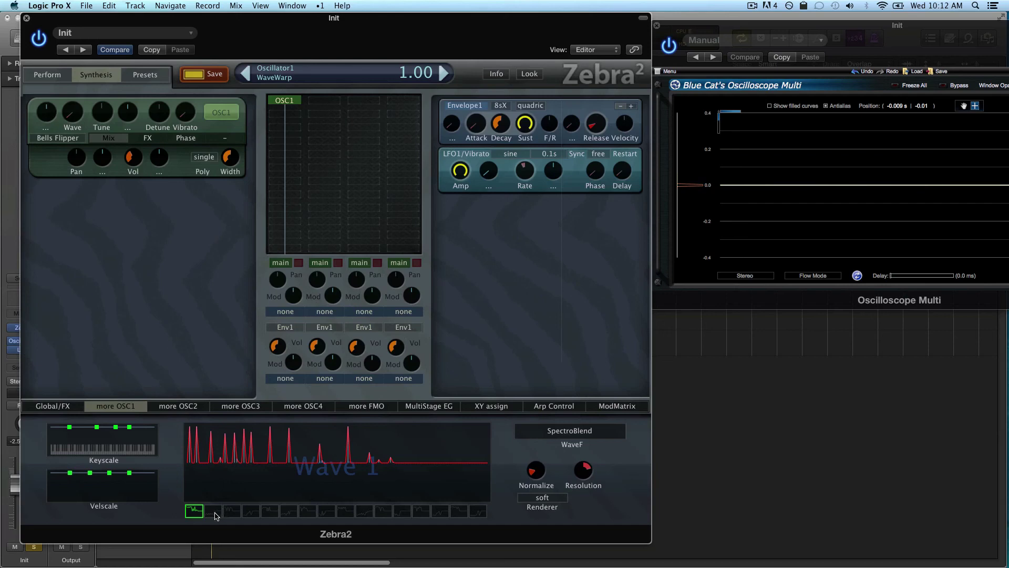
{"action": "left_click", "coordinate": [215, 513]}
Sweep OSC1's Wave knob from Wave 1 through the table, finishing at 6.40 on Wave 6.
{"action": "left_click", "coordinate": [195, 511]}
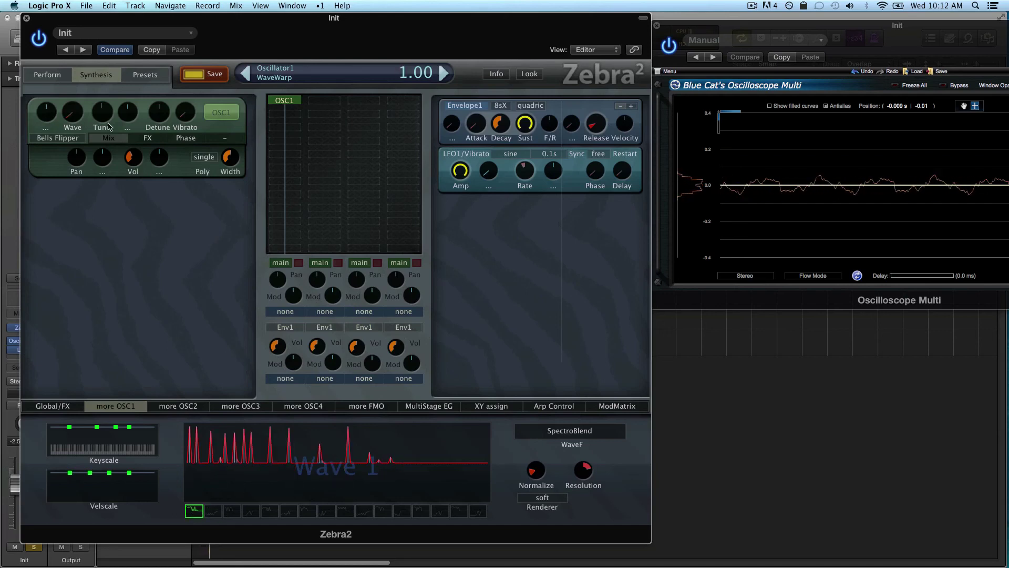
{"action": "left_click_drag", "start_coordinate": [76, 111], "coordinate": [72, 120]}
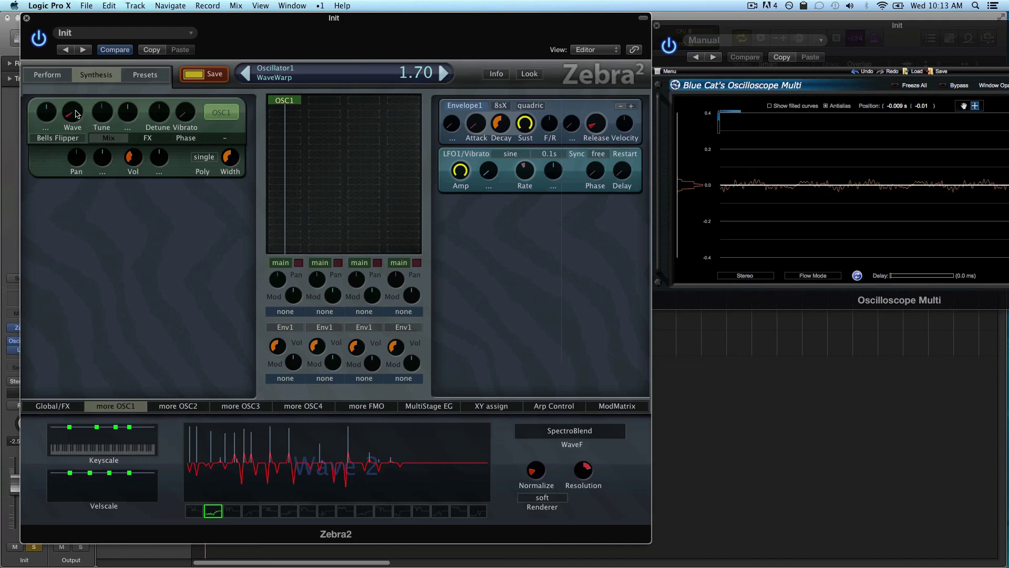
{"action": "left_click_drag", "start_coordinate": [77, 114], "coordinate": [106, 3]}
{"action": "left_click_drag", "start_coordinate": [67, 120], "coordinate": [65, 188]}
Route Lfo2 to OSC1's wave position and make LFO2 a sine synced at 1/2.
{"action": "left_click", "coordinate": [45, 124]}
{"action": "left_click", "coordinate": [79, 413]}
{"action": "left_click", "coordinate": [553, 205]}
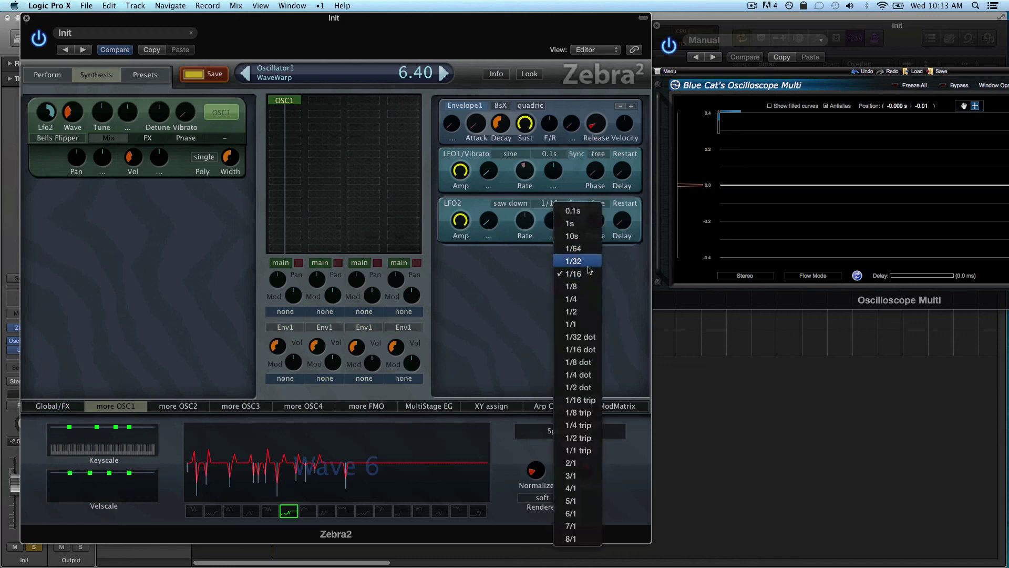
{"action": "left_click", "coordinate": [596, 312]}
{"action": "left_click", "coordinate": [526, 210]}
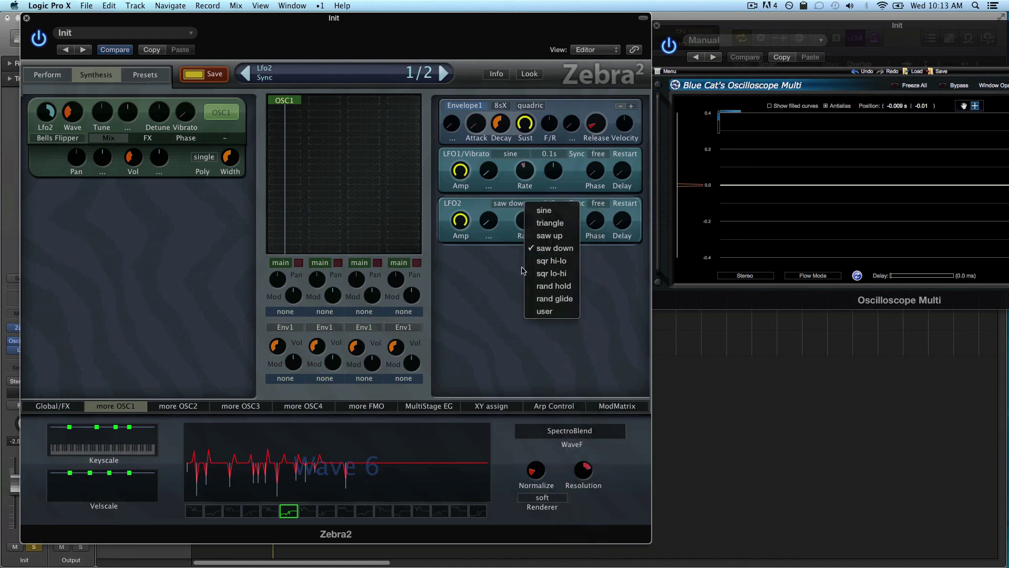
{"action": "left_click", "coordinate": [567, 209]}
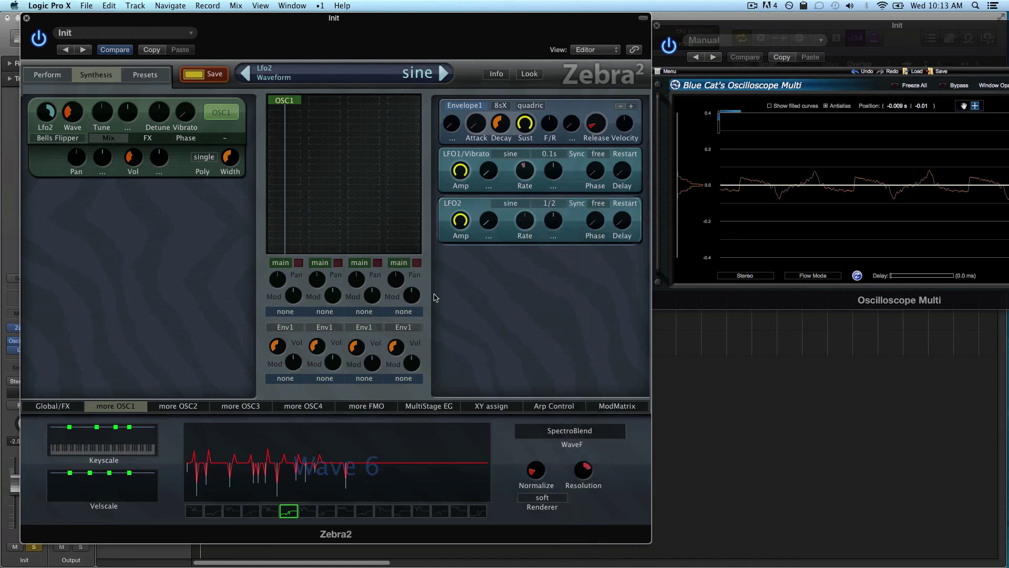
Set the LFO2 mod depth, LFO2 rate to 24.00, and OSC1 Tune to -12.
{"action": "left_click_drag", "start_coordinate": [46, 111], "coordinate": [64, 137]}
{"action": "left_click_drag", "start_coordinate": [524, 221], "coordinate": [526, 256]}
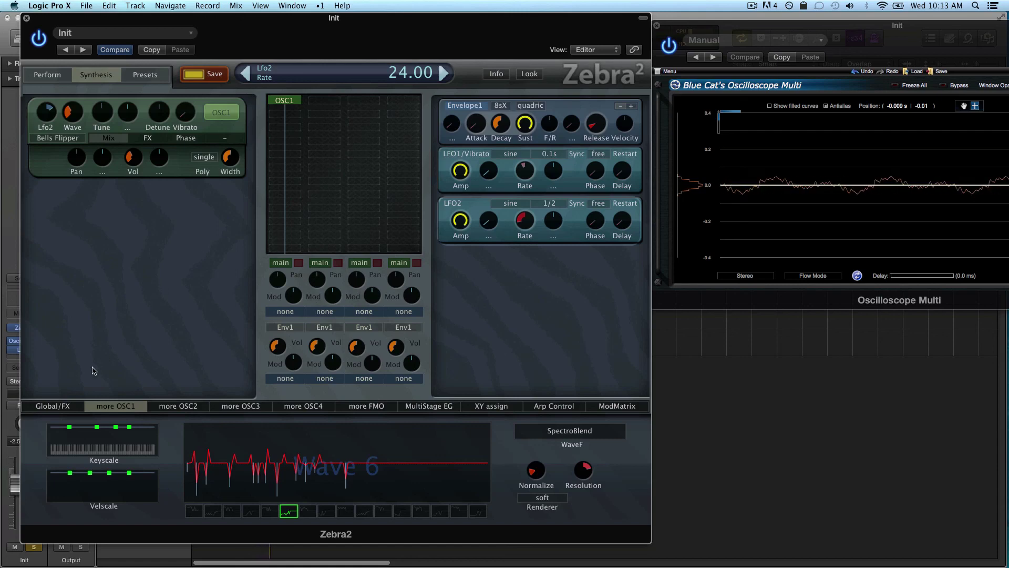
{"action": "left_click_drag", "start_coordinate": [113, 108], "coordinate": [110, 130]}
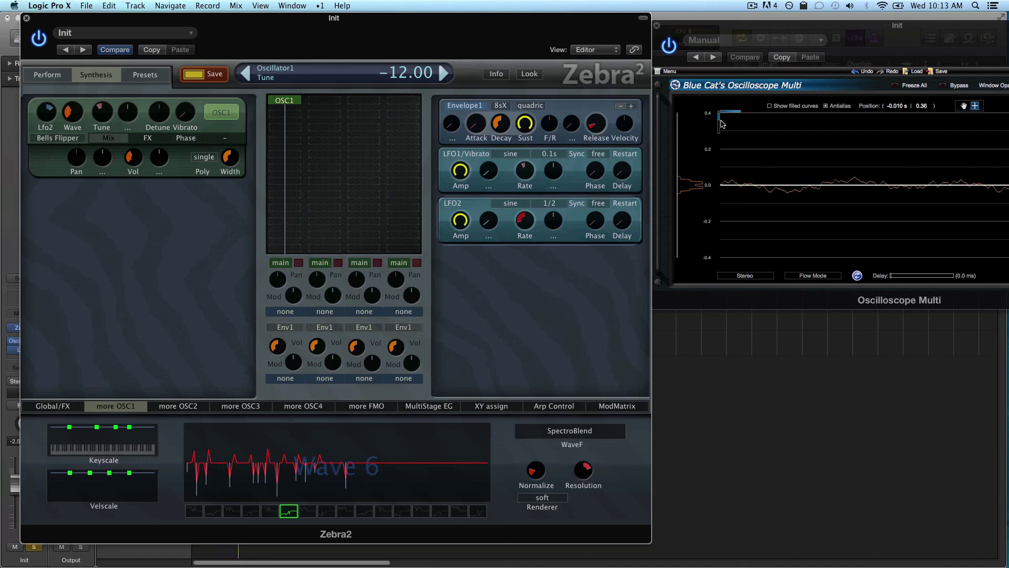
Enlarge the oscilloscope trace and lower OSC1's wave position to 1.00 (Wave 1).
{"action": "left_click_drag", "start_coordinate": [720, 127], "coordinate": [723, 134]}
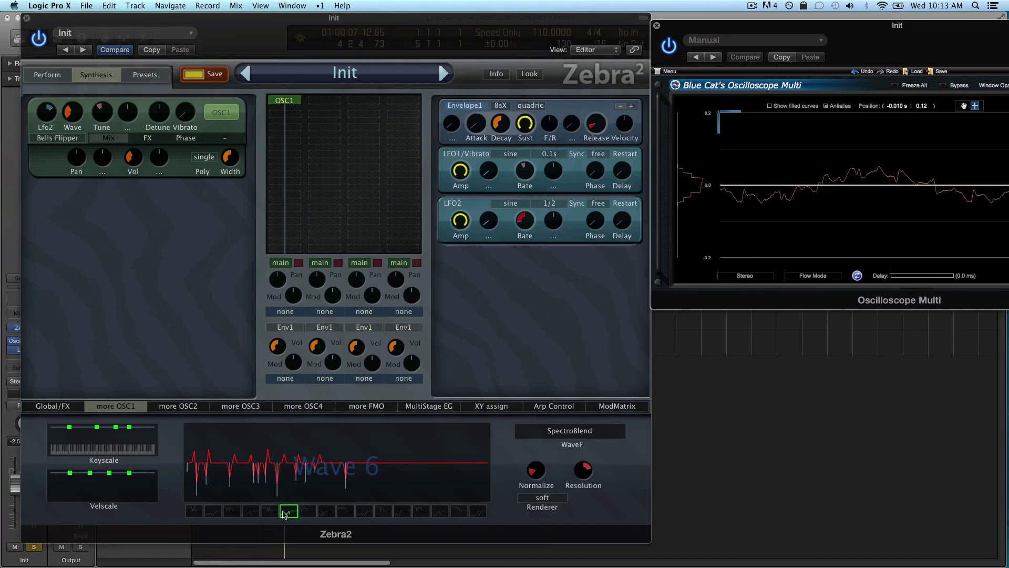
{"action": "left_click_drag", "start_coordinate": [72, 131], "coordinate": [81, 158]}
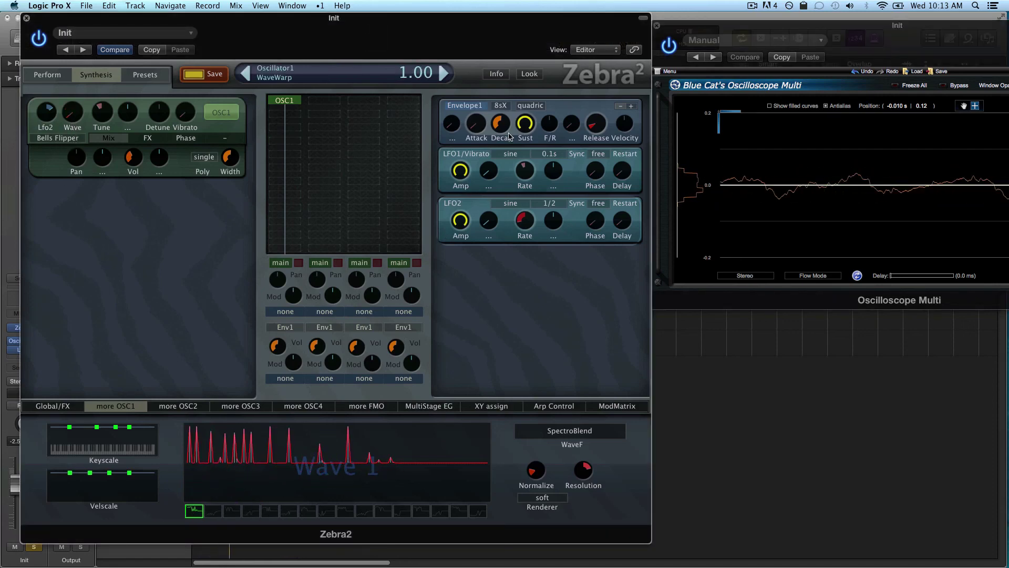